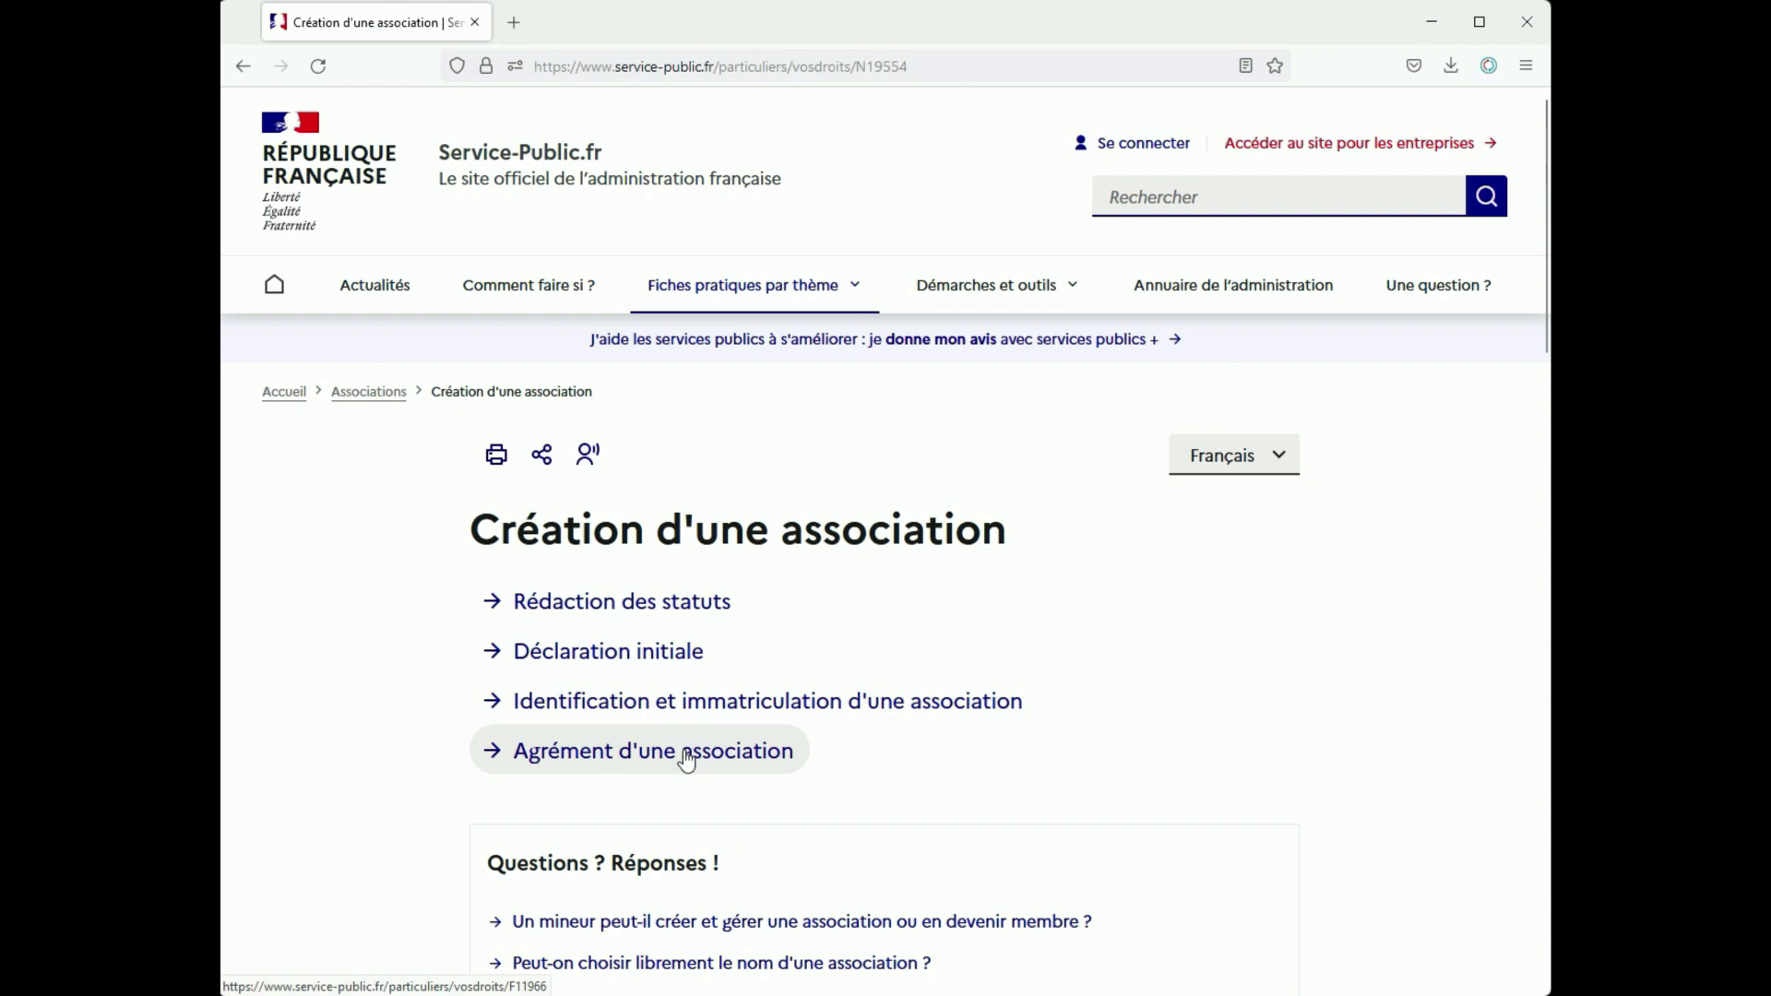
Open the question "Une association doit-elle avoir un règlement intérieur ?" and read its introduction.
{"action": "scroll", "coordinate": [1236, 652], "scroll_direction": "down", "scroll_amount": 5}
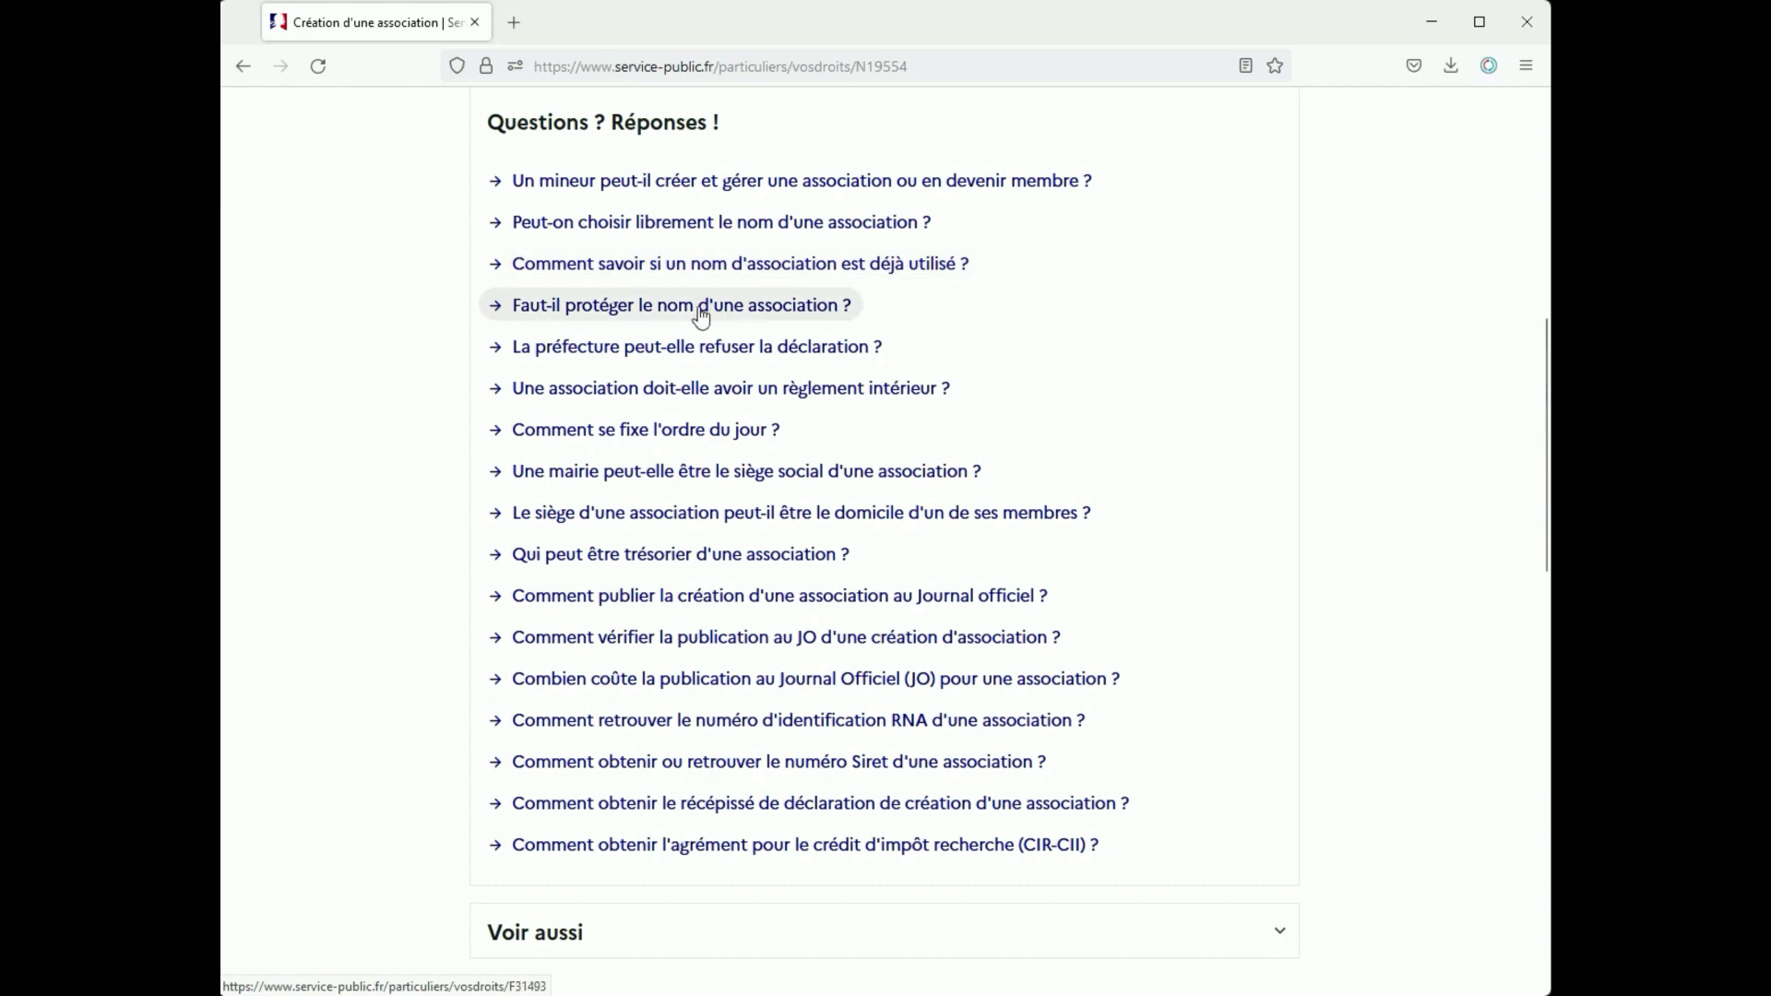
{"action": "left_click", "coordinate": [686, 388]}
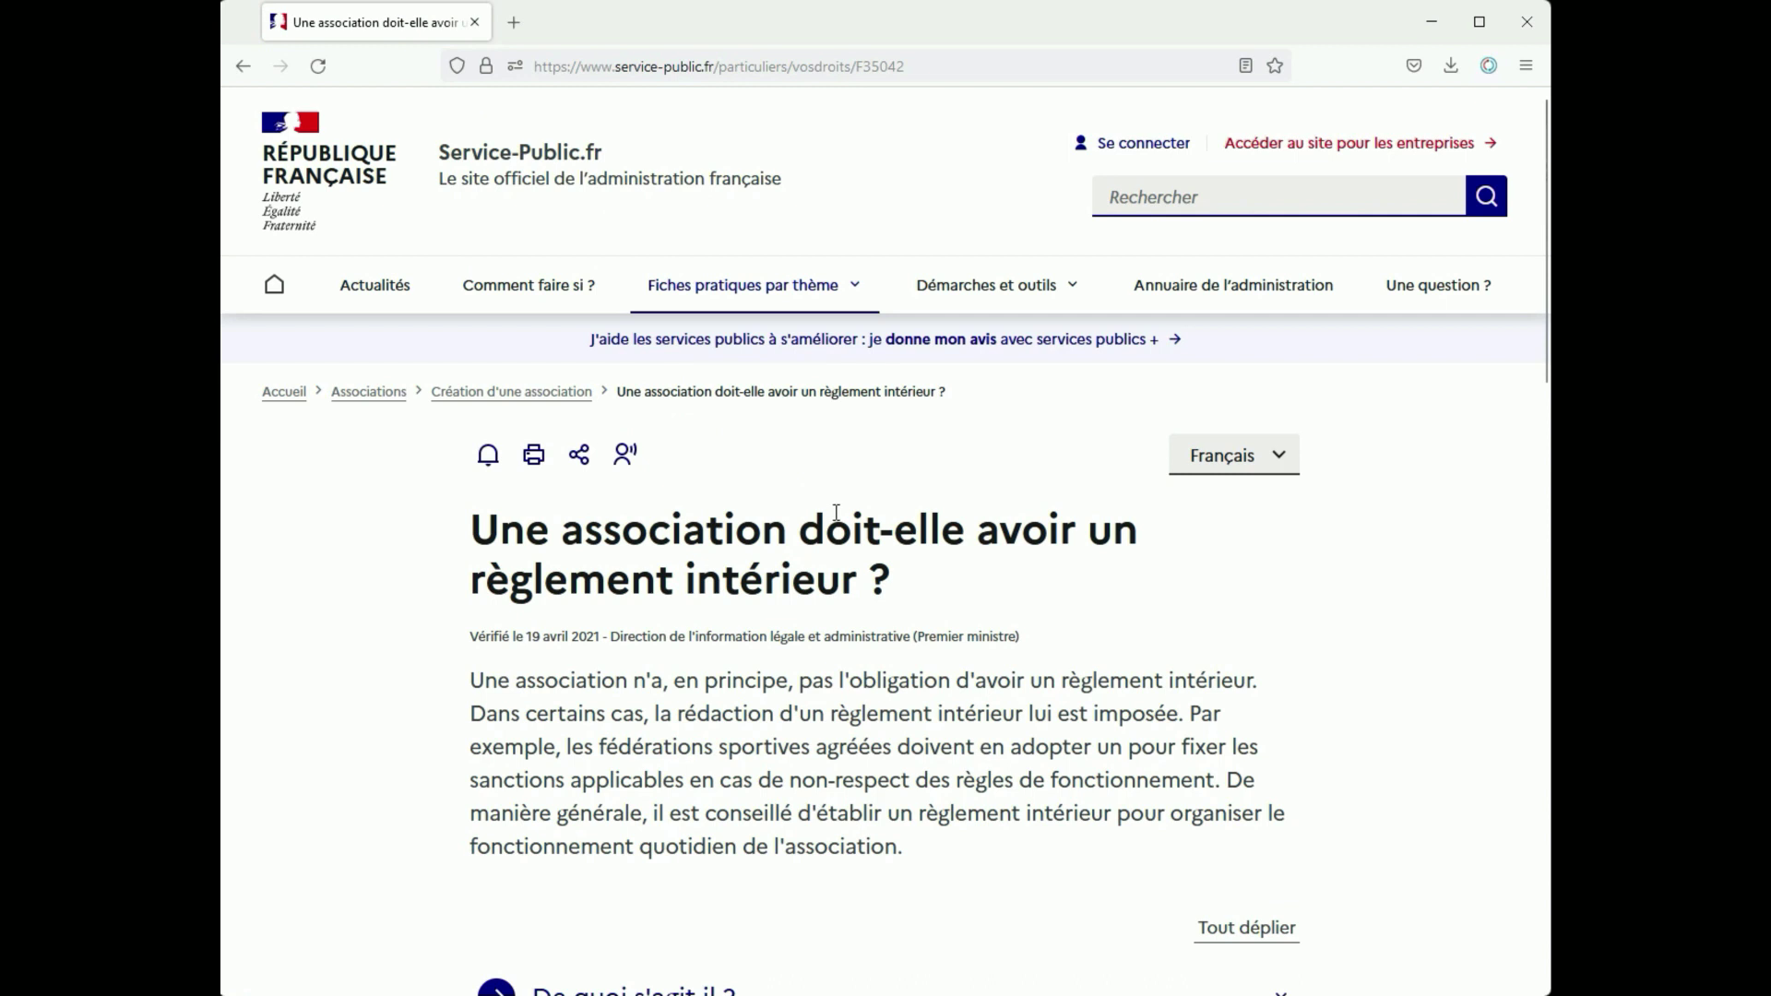
{"action": "scroll", "coordinate": [836, 513], "scroll_direction": "down", "scroll_amount": 1}
{"action": "scroll", "coordinate": [837, 513], "scroll_direction": "down", "scroll_amount": 1}
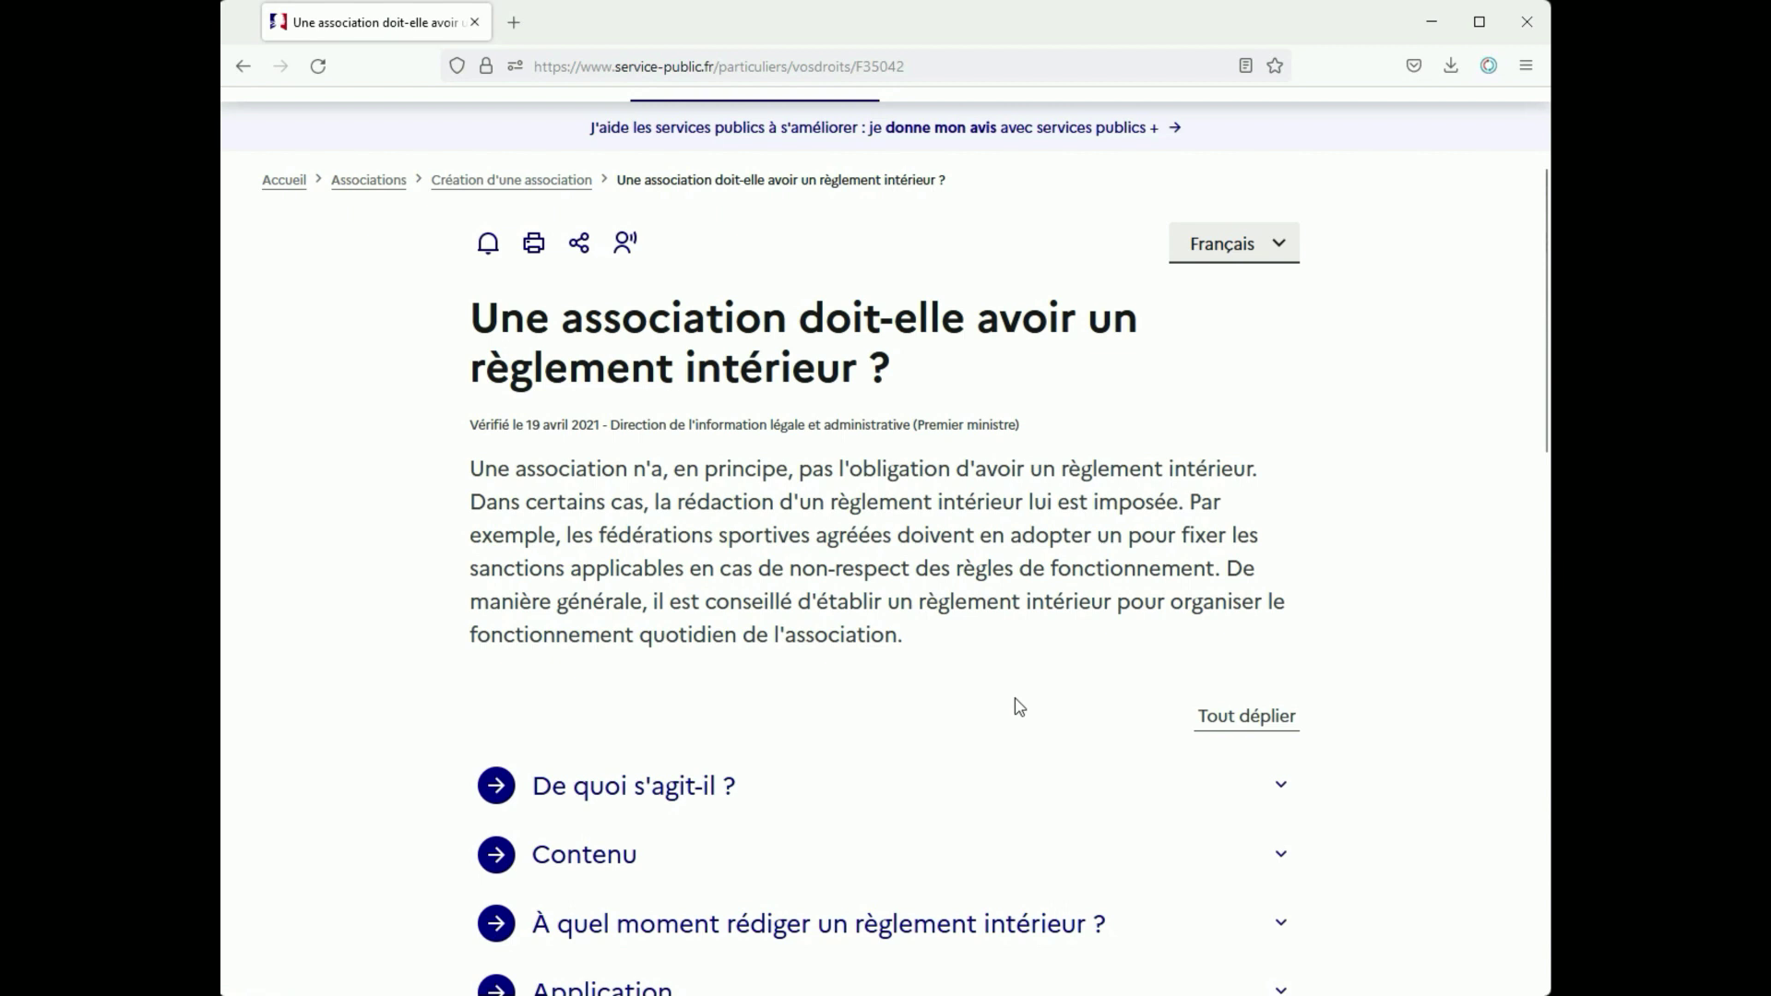
{"action": "scroll", "coordinate": [1016, 708], "scroll_direction": "down", "scroll_amount": 2}
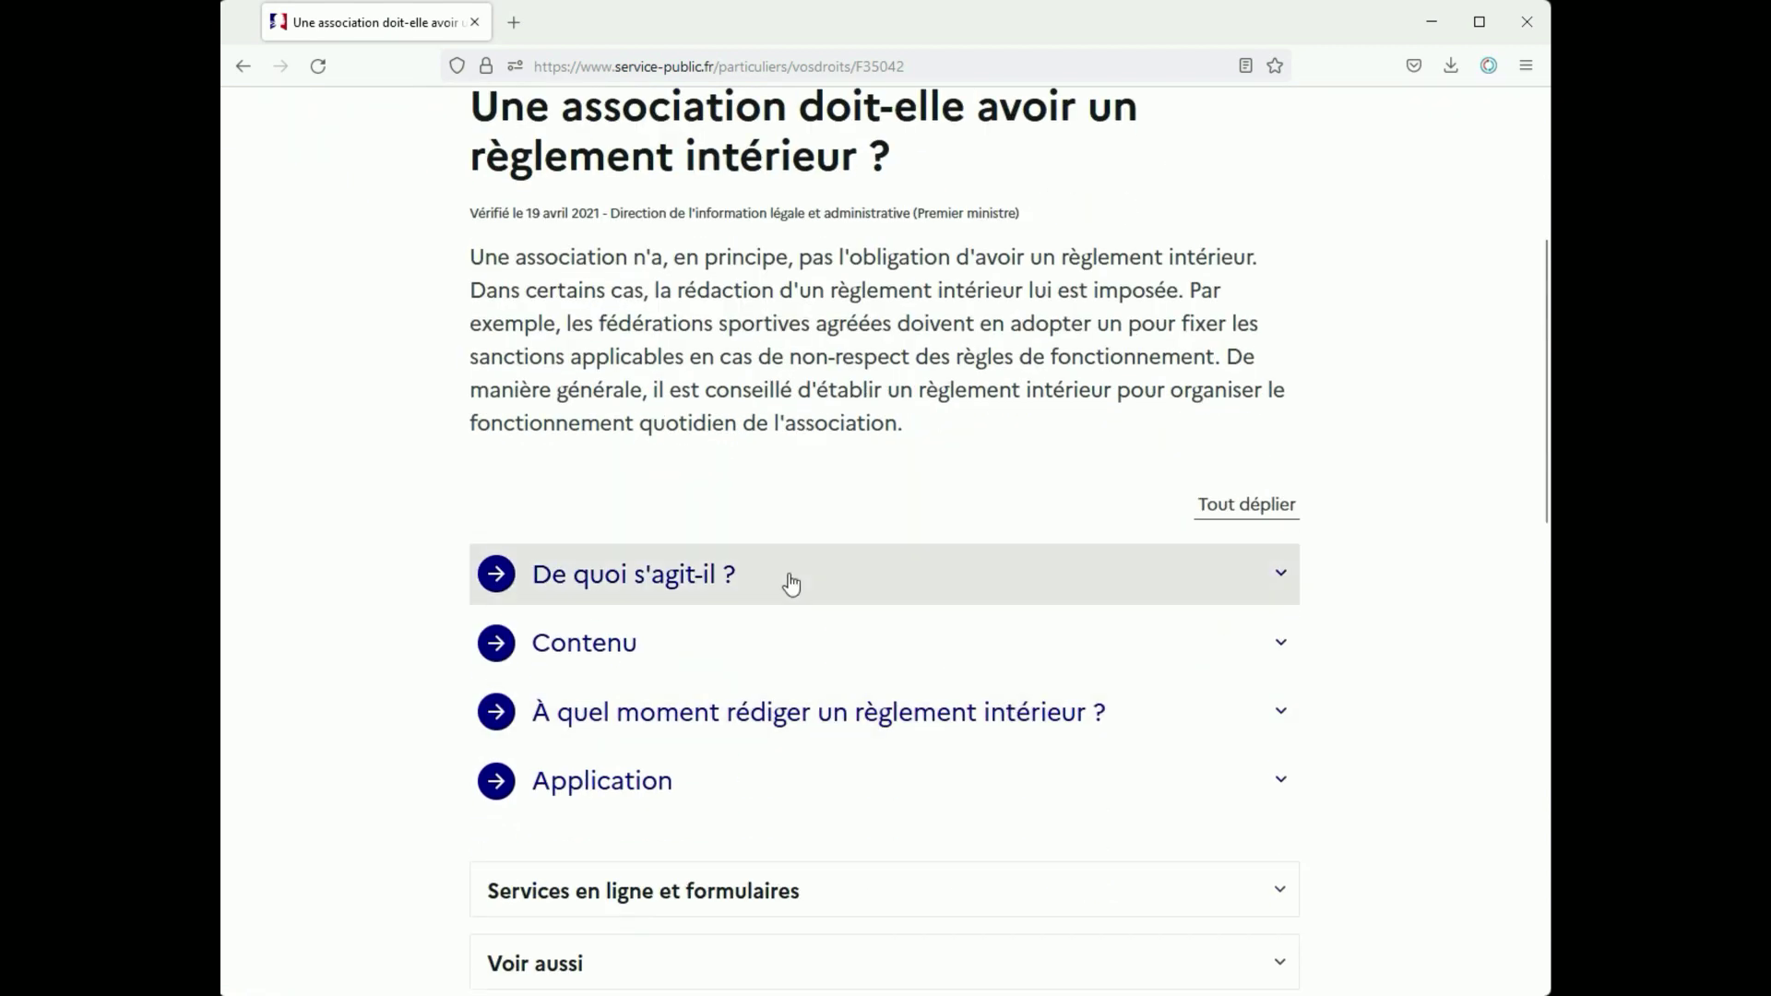
Expand the "De quoi s'agit-il ?" and "Contenu" sections to read what a règlement intérieur covers.
{"action": "left_click", "coordinate": [790, 583]}
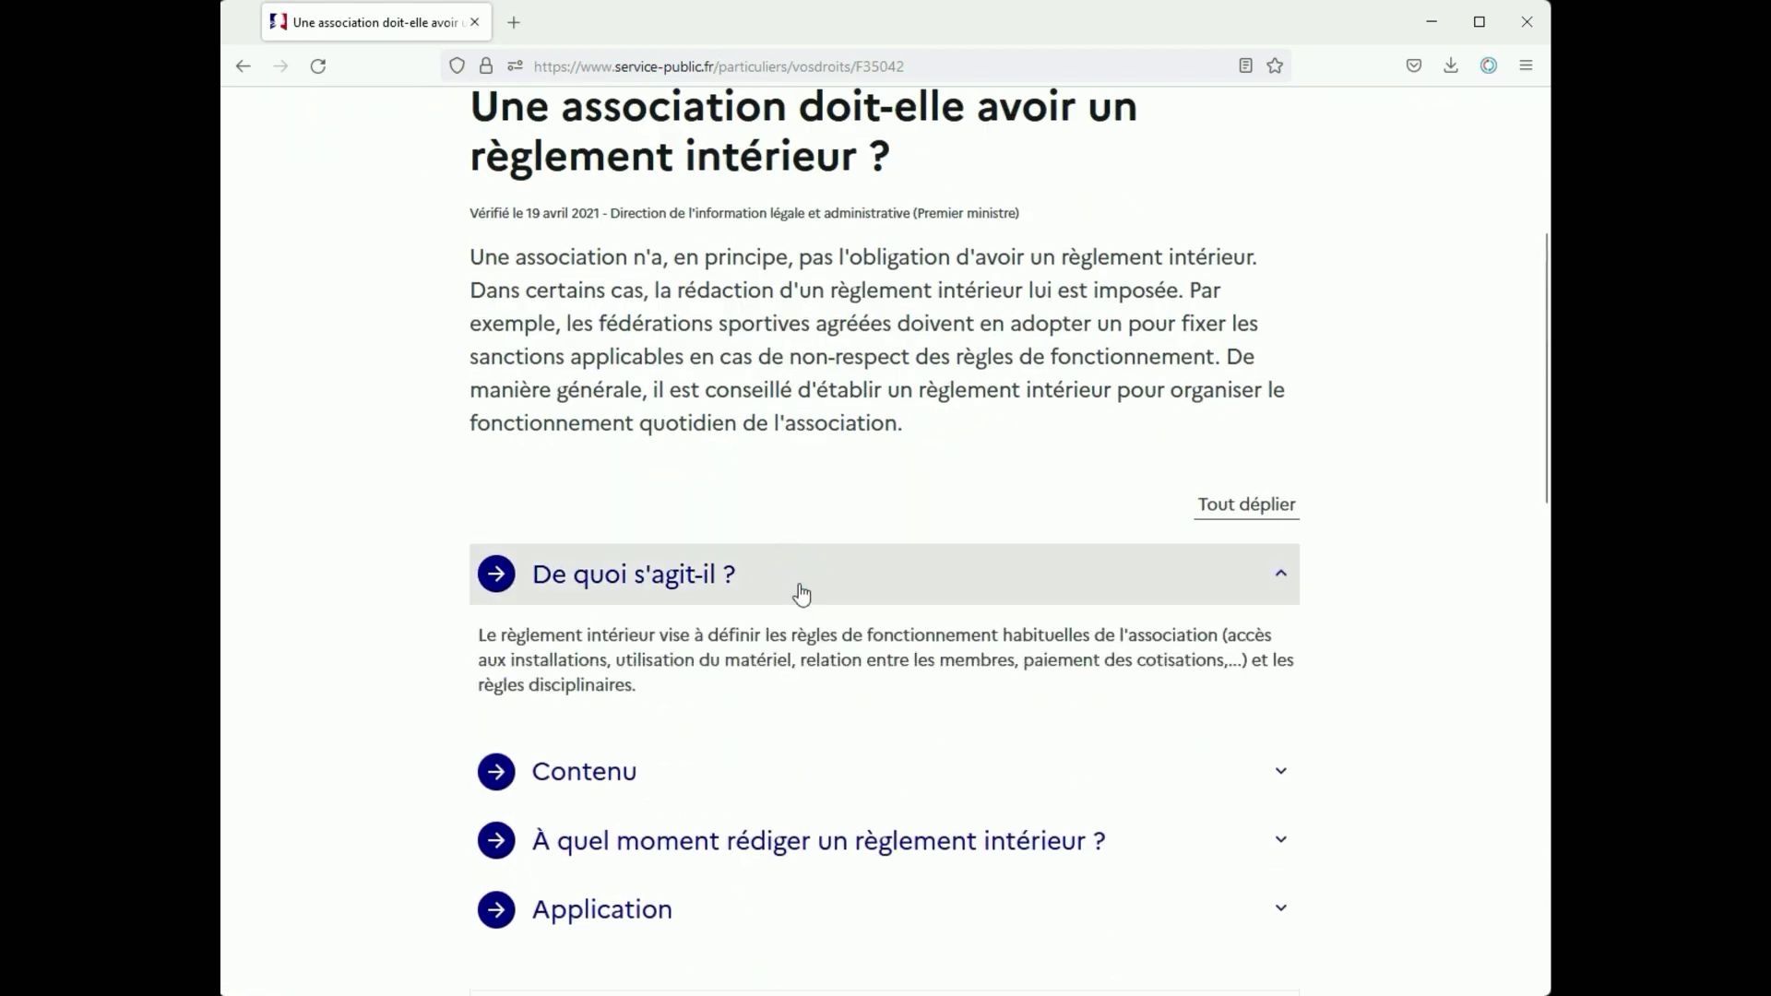
{"action": "left_click", "coordinate": [762, 764]}
{"action": "scroll", "coordinate": [912, 581], "scroll_direction": "down", "scroll_amount": 5}
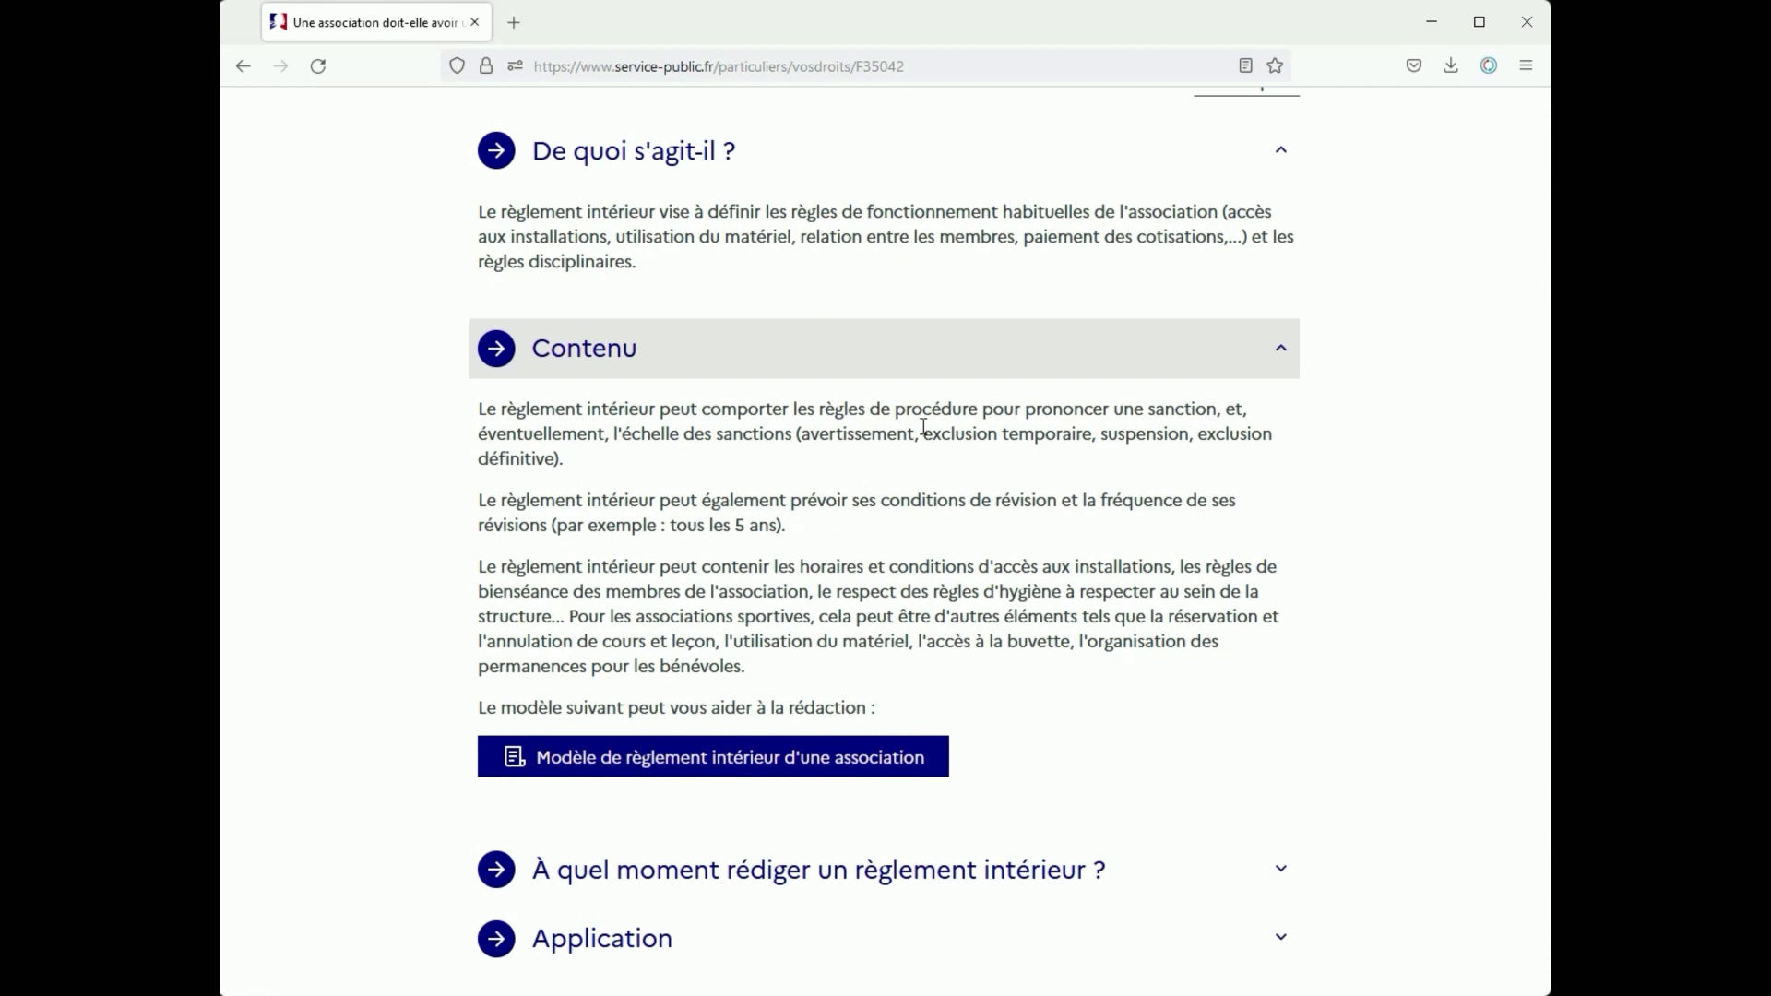
Open the PDF template from the "Modèle de règlement intérieur d'une association" page and dismiss the downloads list.
{"action": "left_click", "coordinate": [693, 768]}
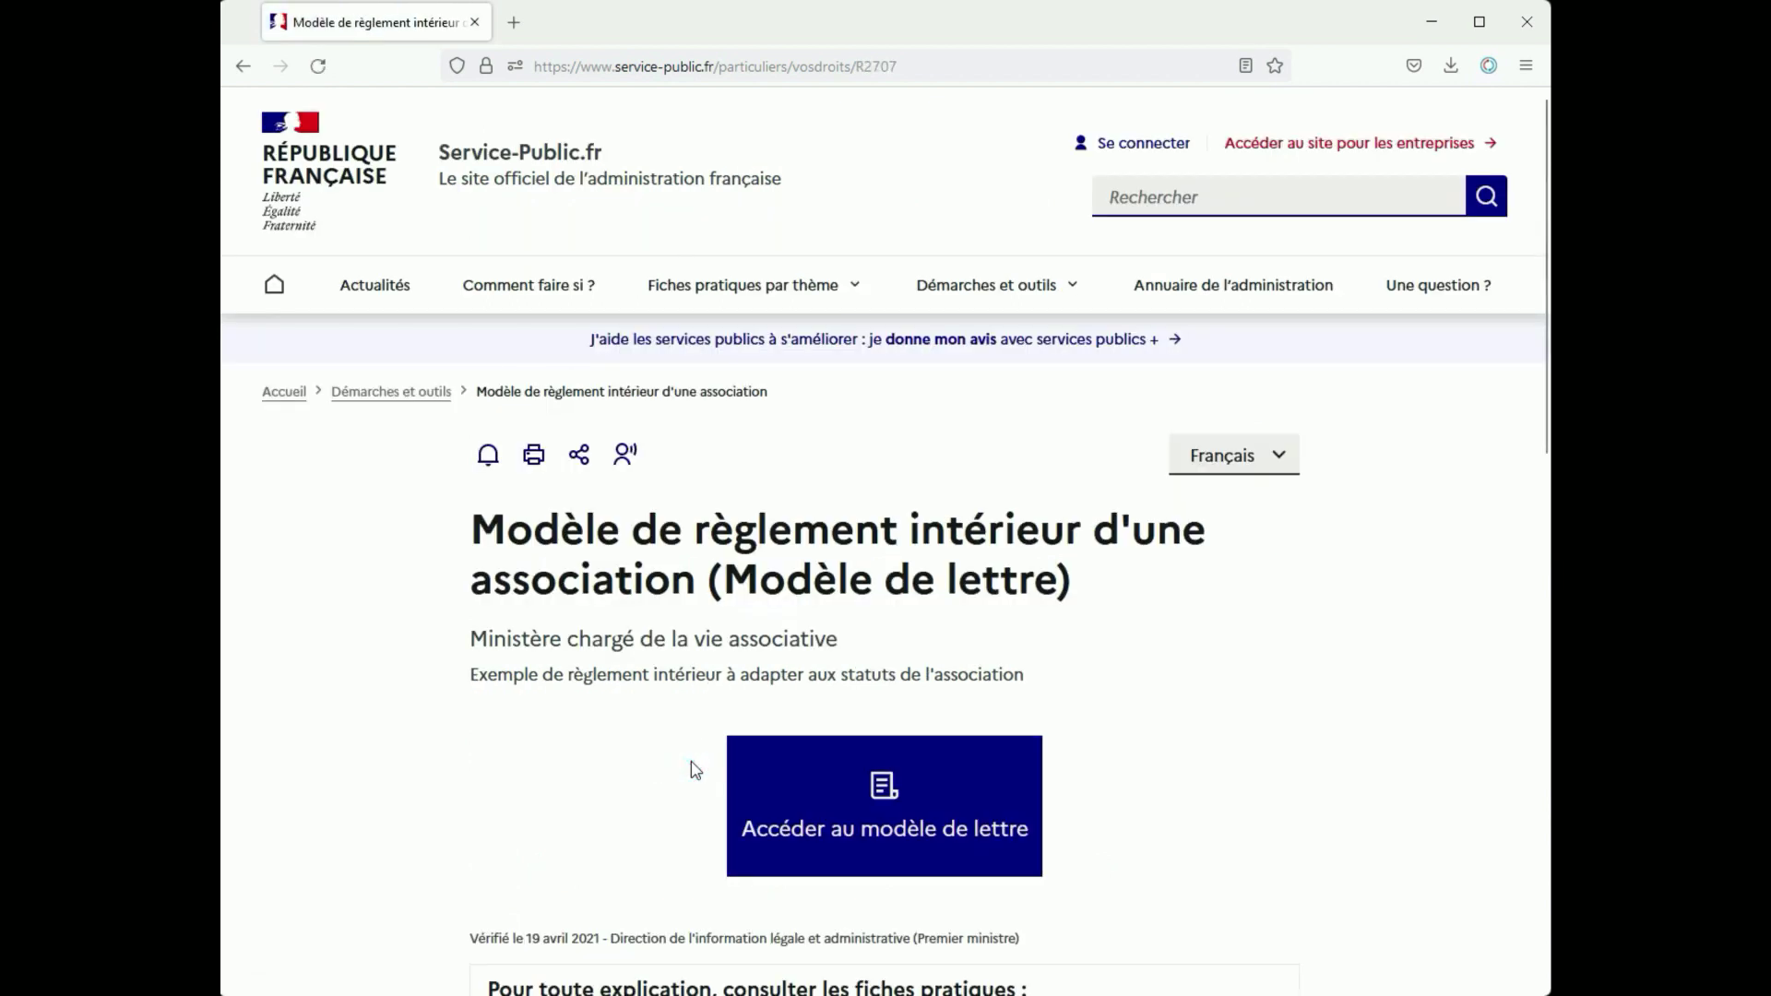
{"action": "left_click", "coordinate": [918, 818]}
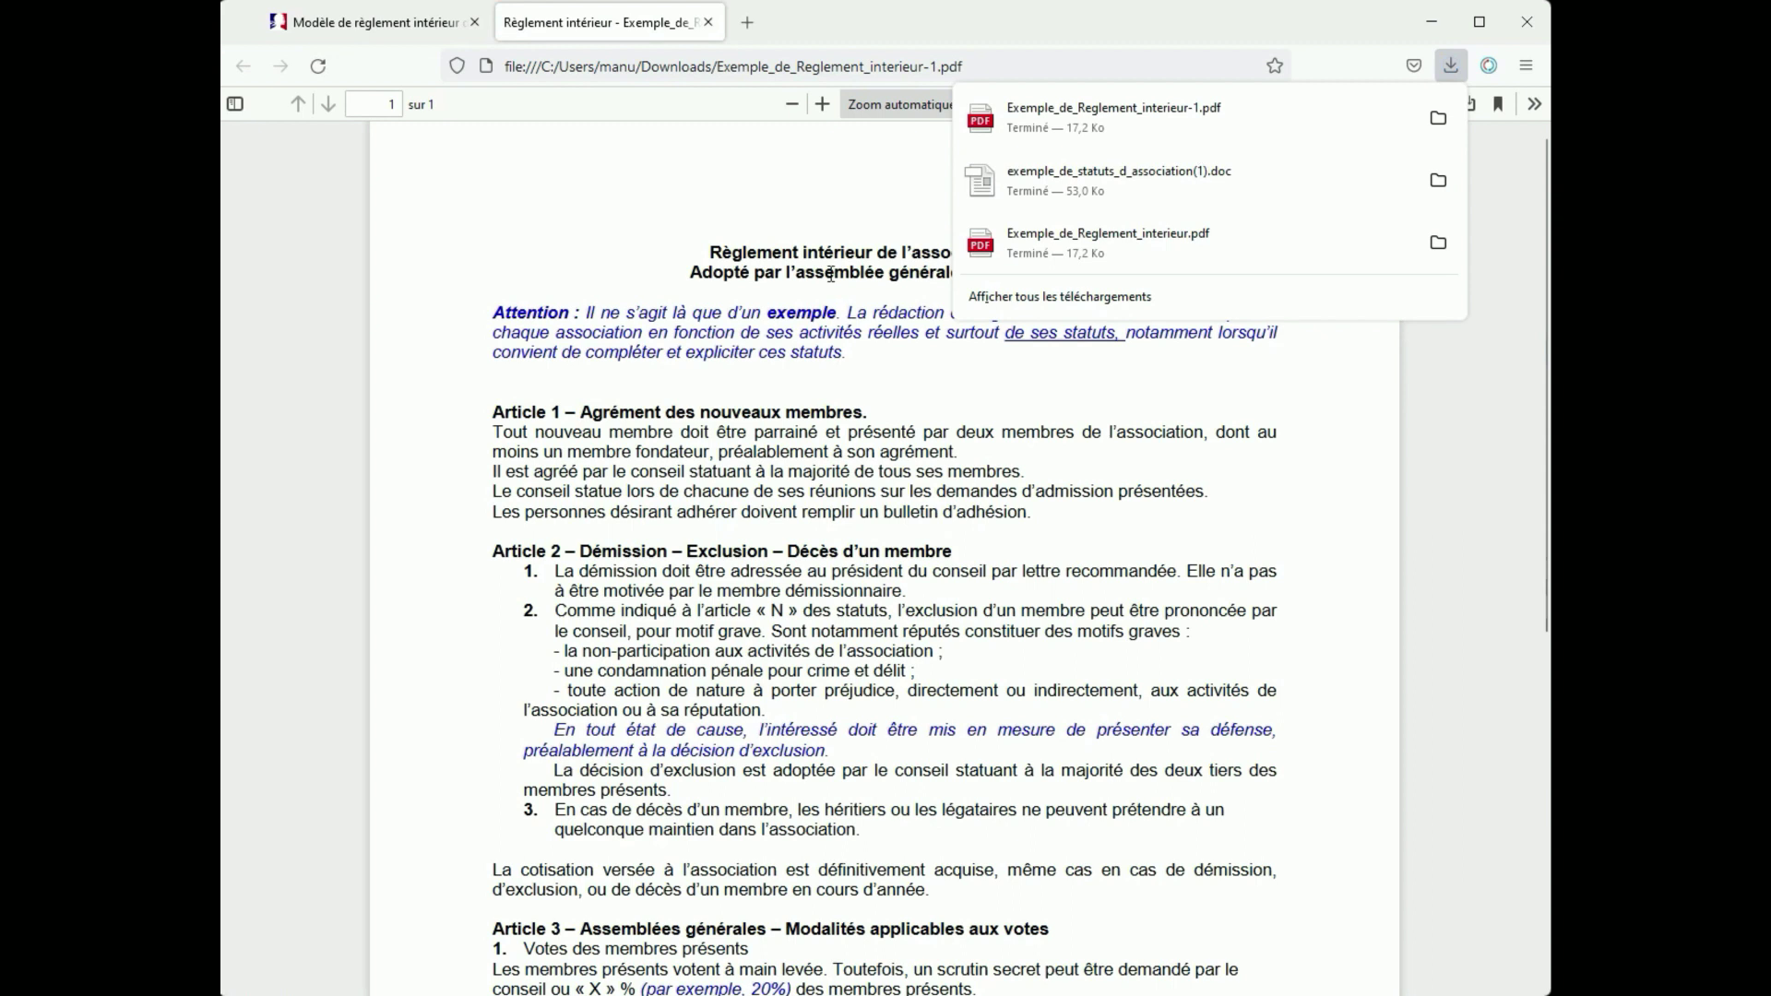
{"action": "left_click", "coordinate": [1519, 218]}
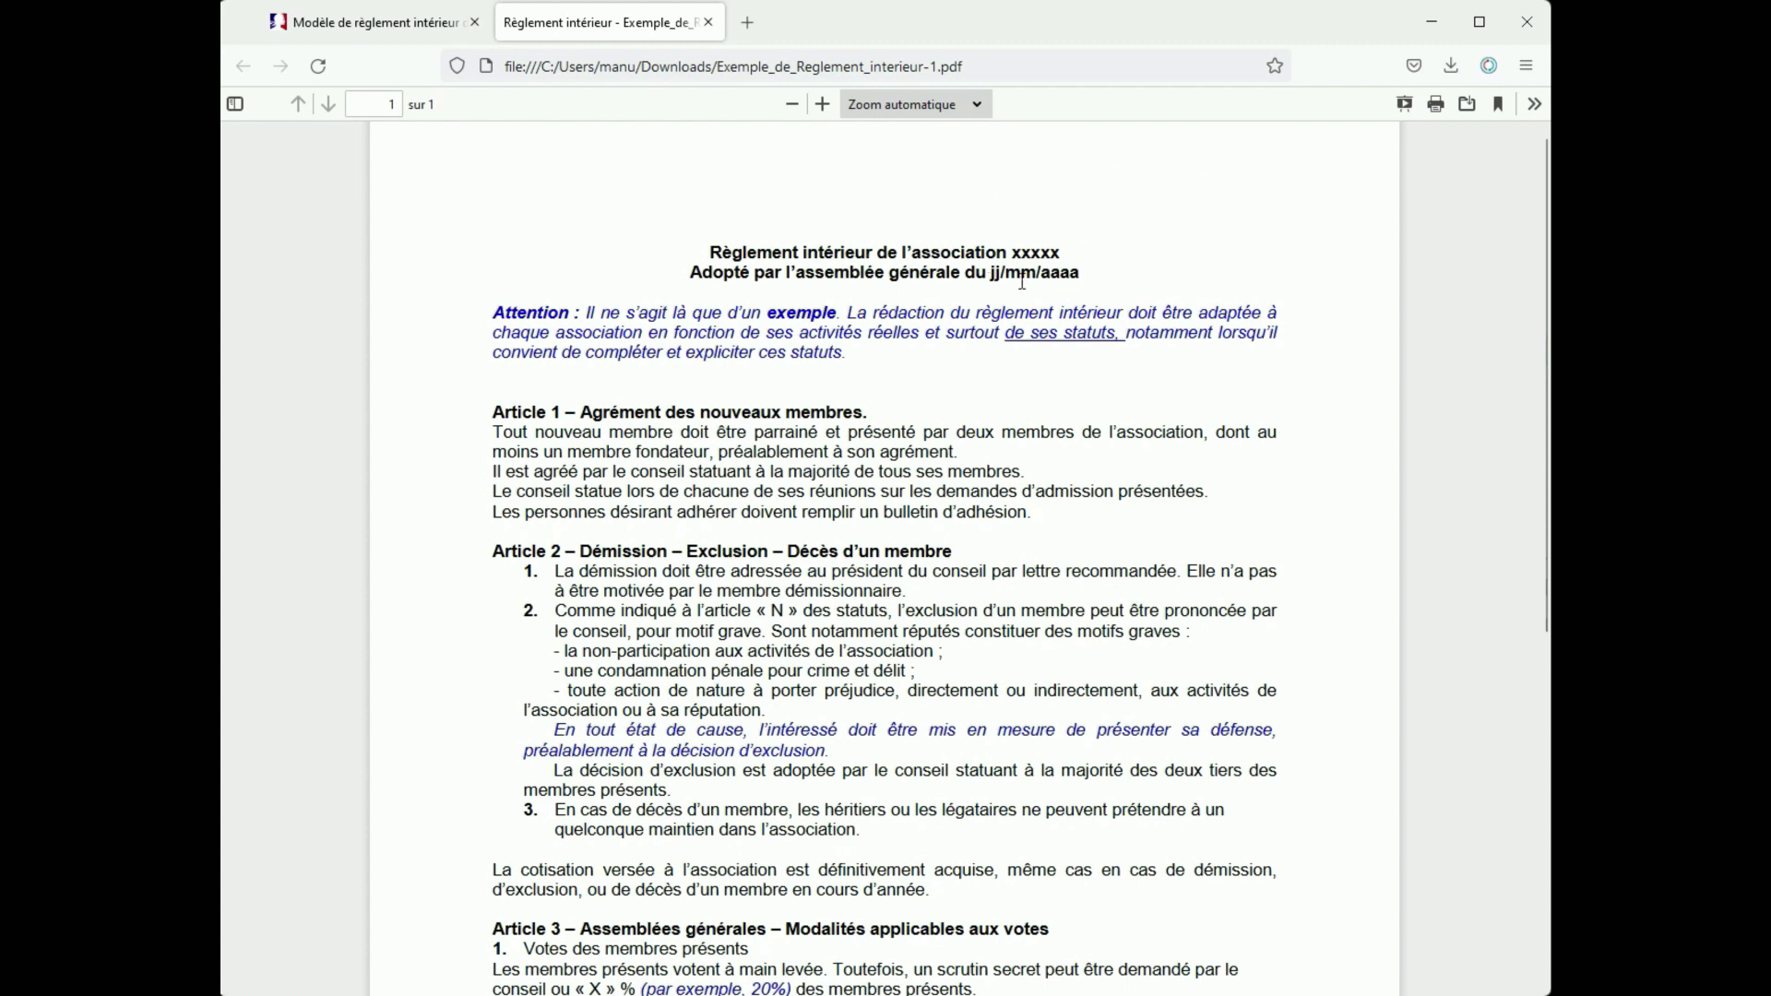
Review the articles of the sample règlement intérieur through Article 6 and return to the document's beginning.
{"action": "scroll", "coordinate": [1245, 423], "scroll_direction": "down", "scroll_amount": 3}
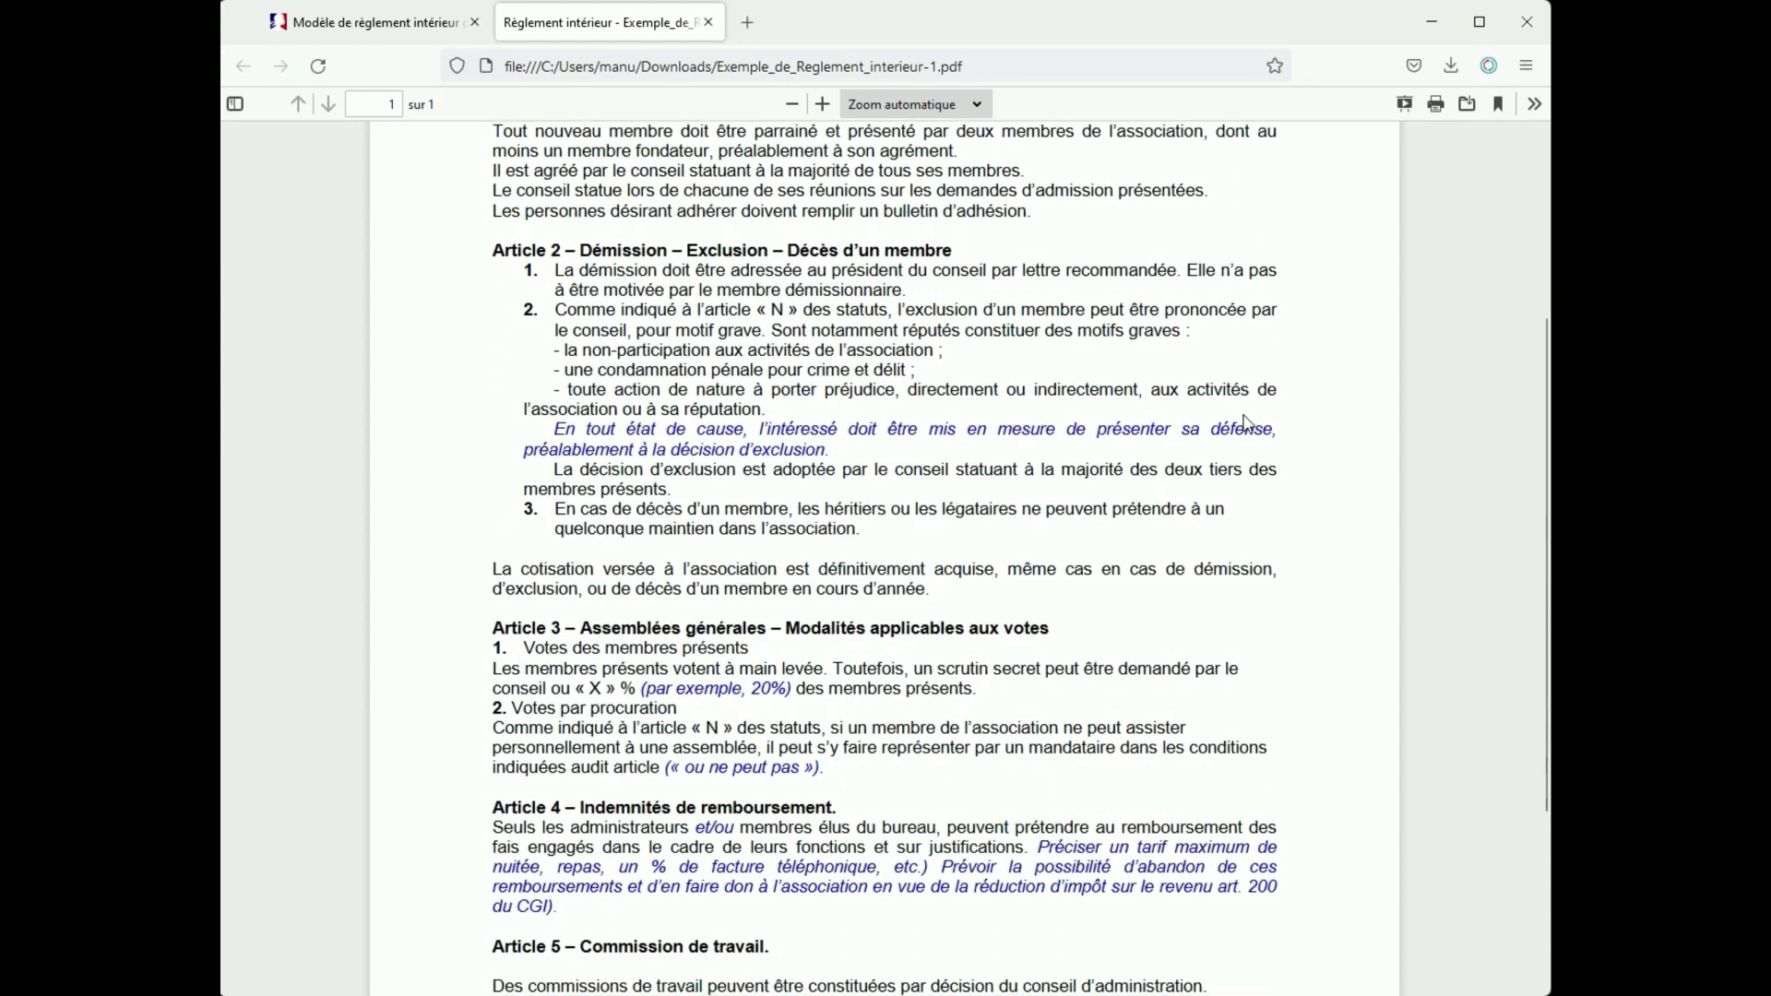
{"action": "scroll", "coordinate": [1245, 423], "scroll_direction": "down", "scroll_amount": 2}
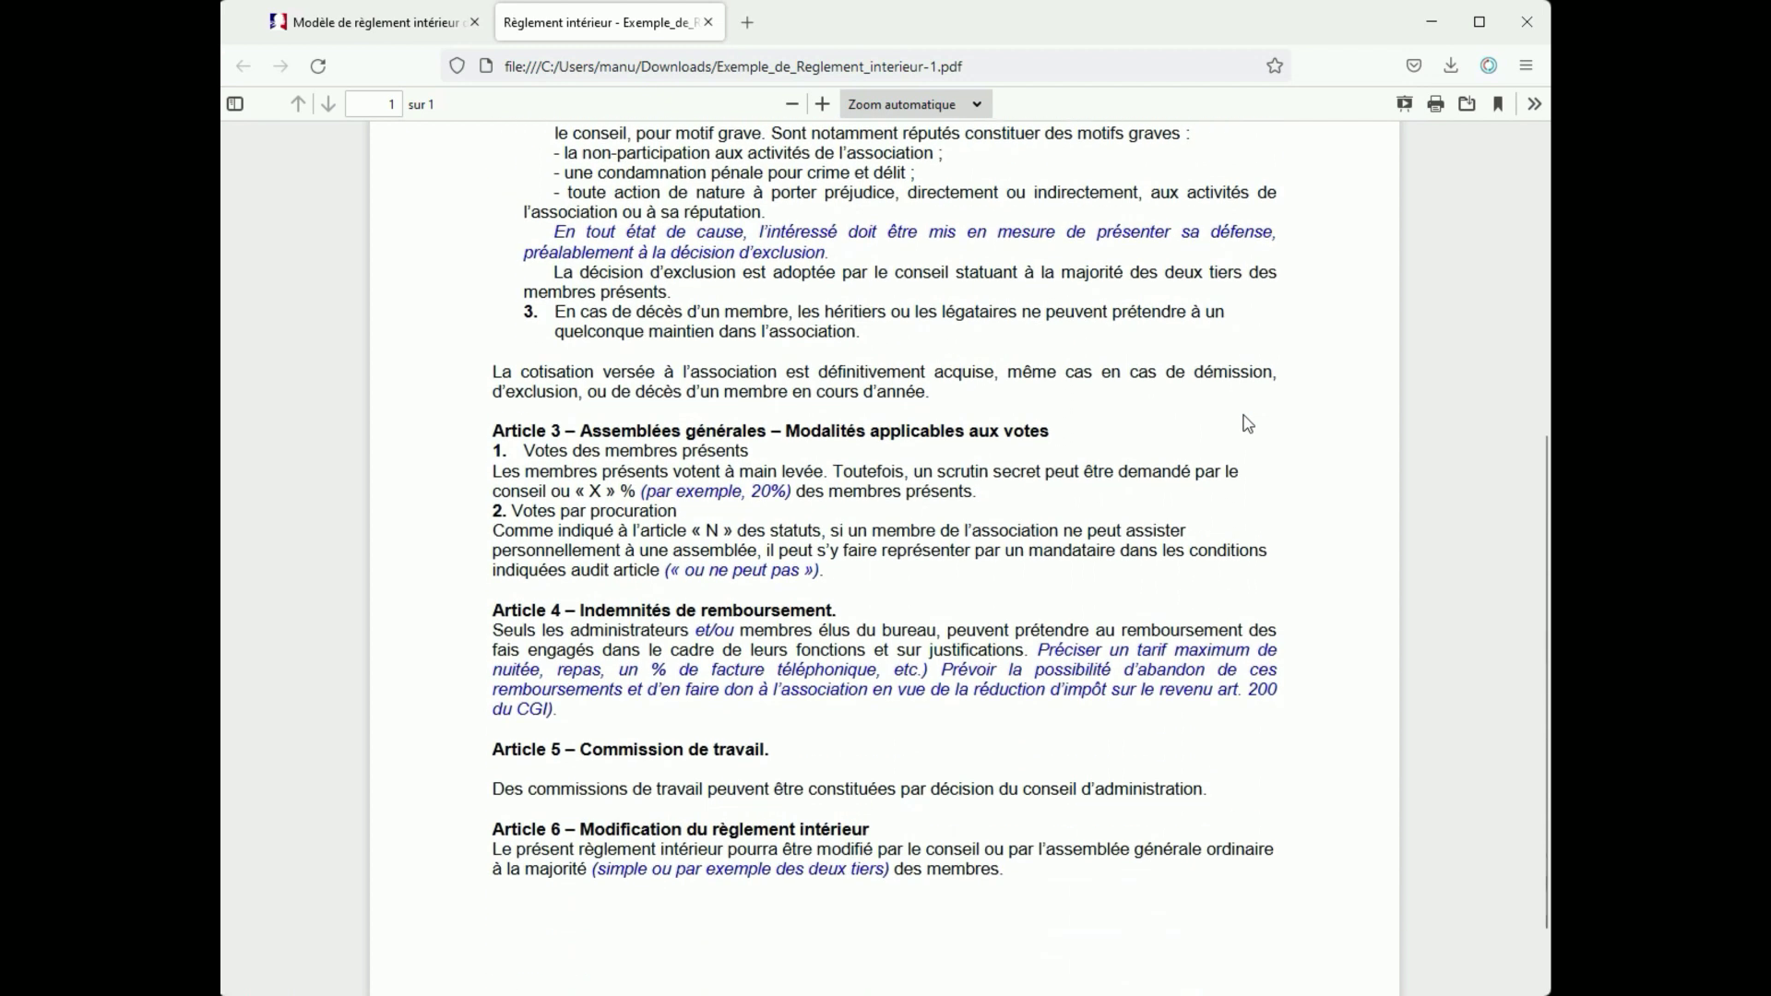
{"action": "scroll", "coordinate": [1247, 423], "scroll_direction": "down", "scroll_amount": 1}
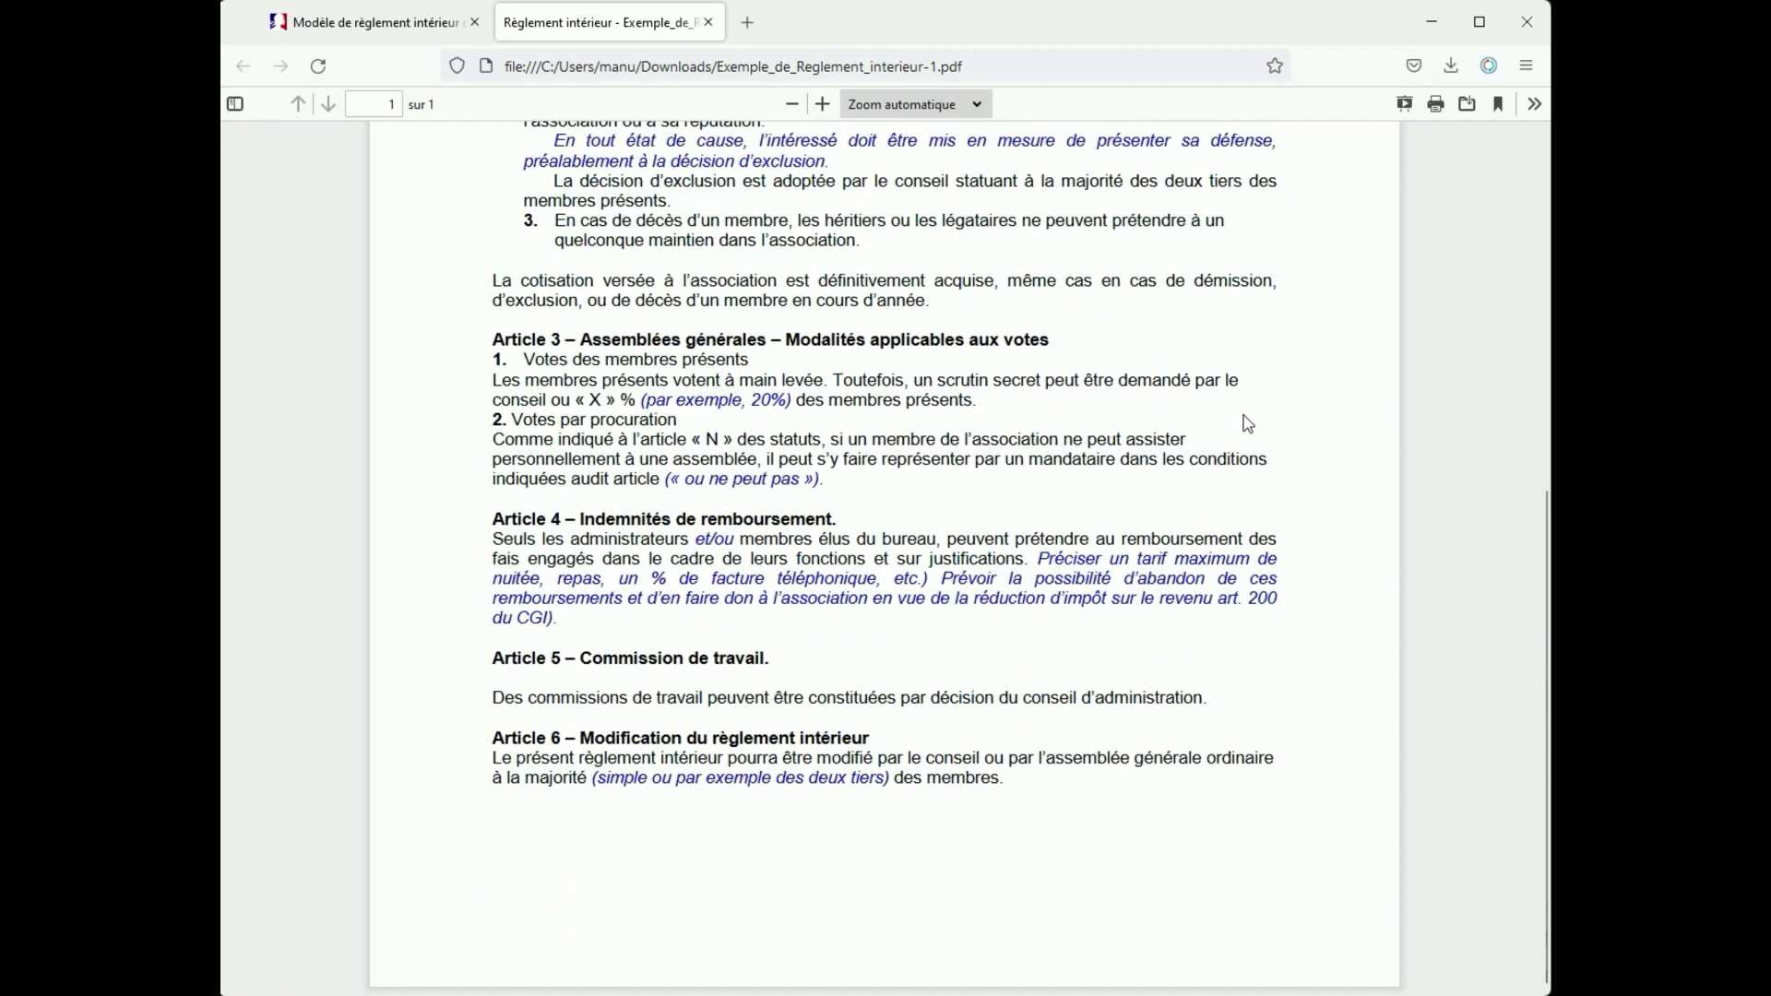
{"action": "scroll", "coordinate": [1247, 423], "scroll_direction": "up", "scroll_amount": 6}
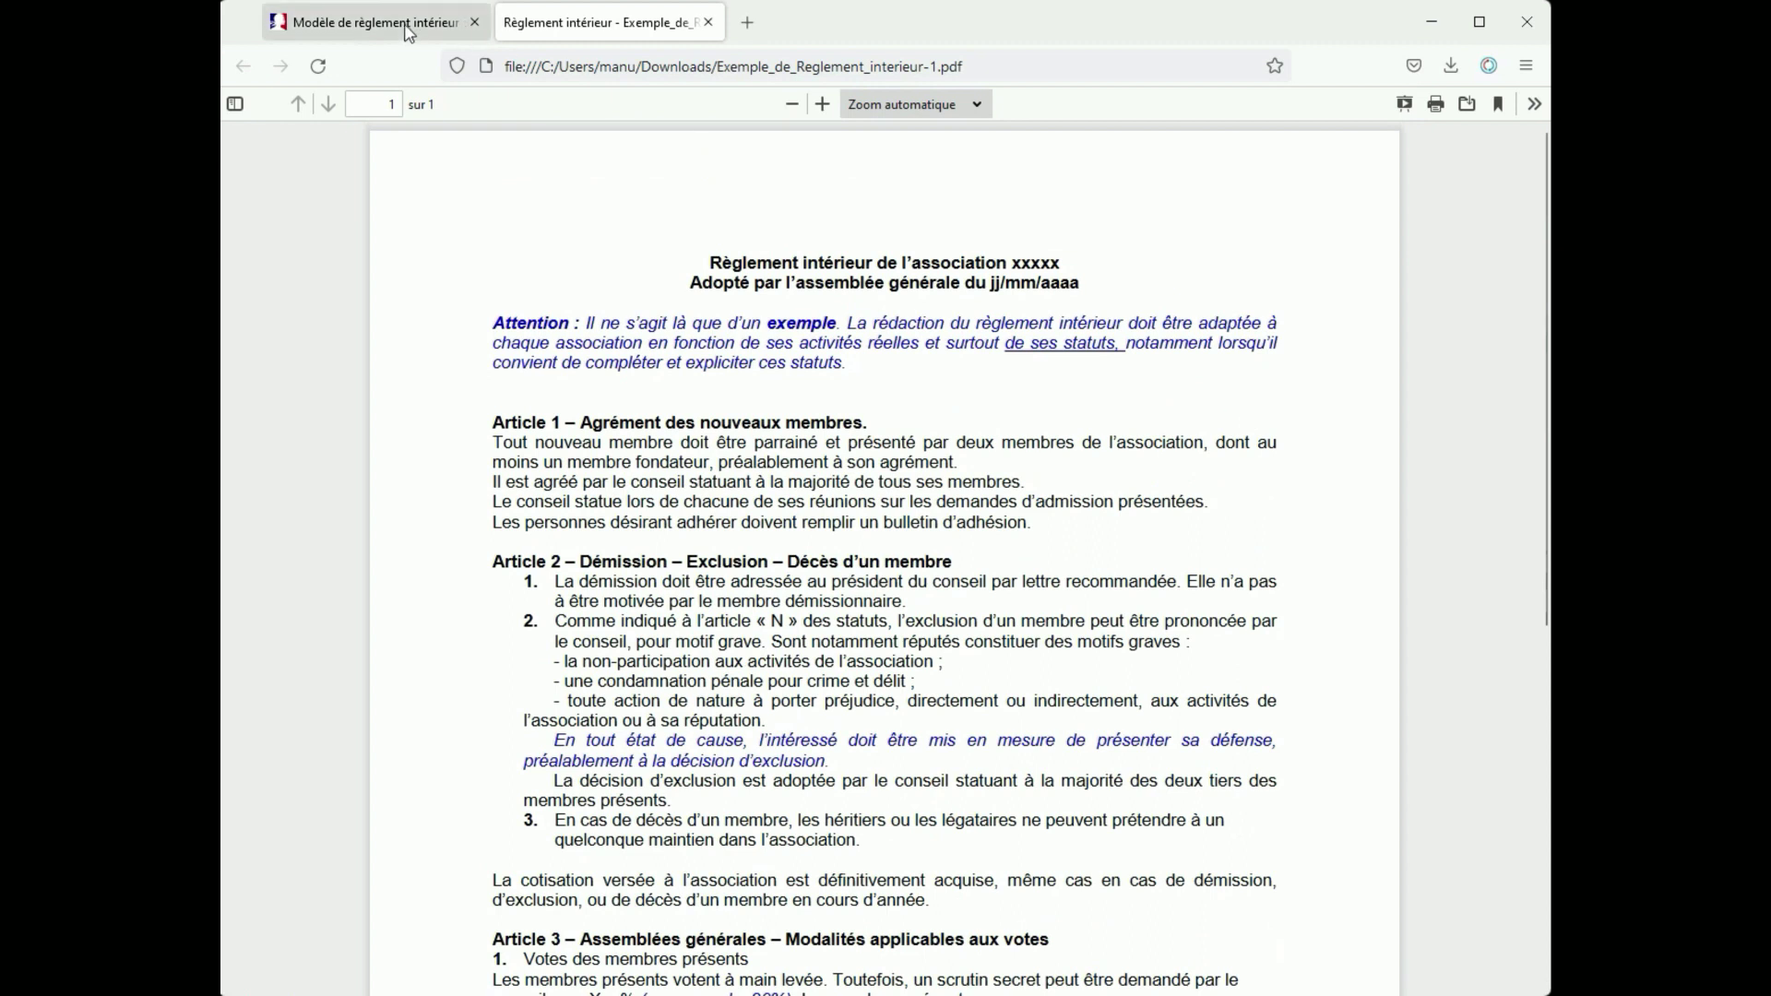
Return from the PDF template to the question list on the "Création d'une association" page.
{"action": "left_click", "coordinate": [408, 33]}
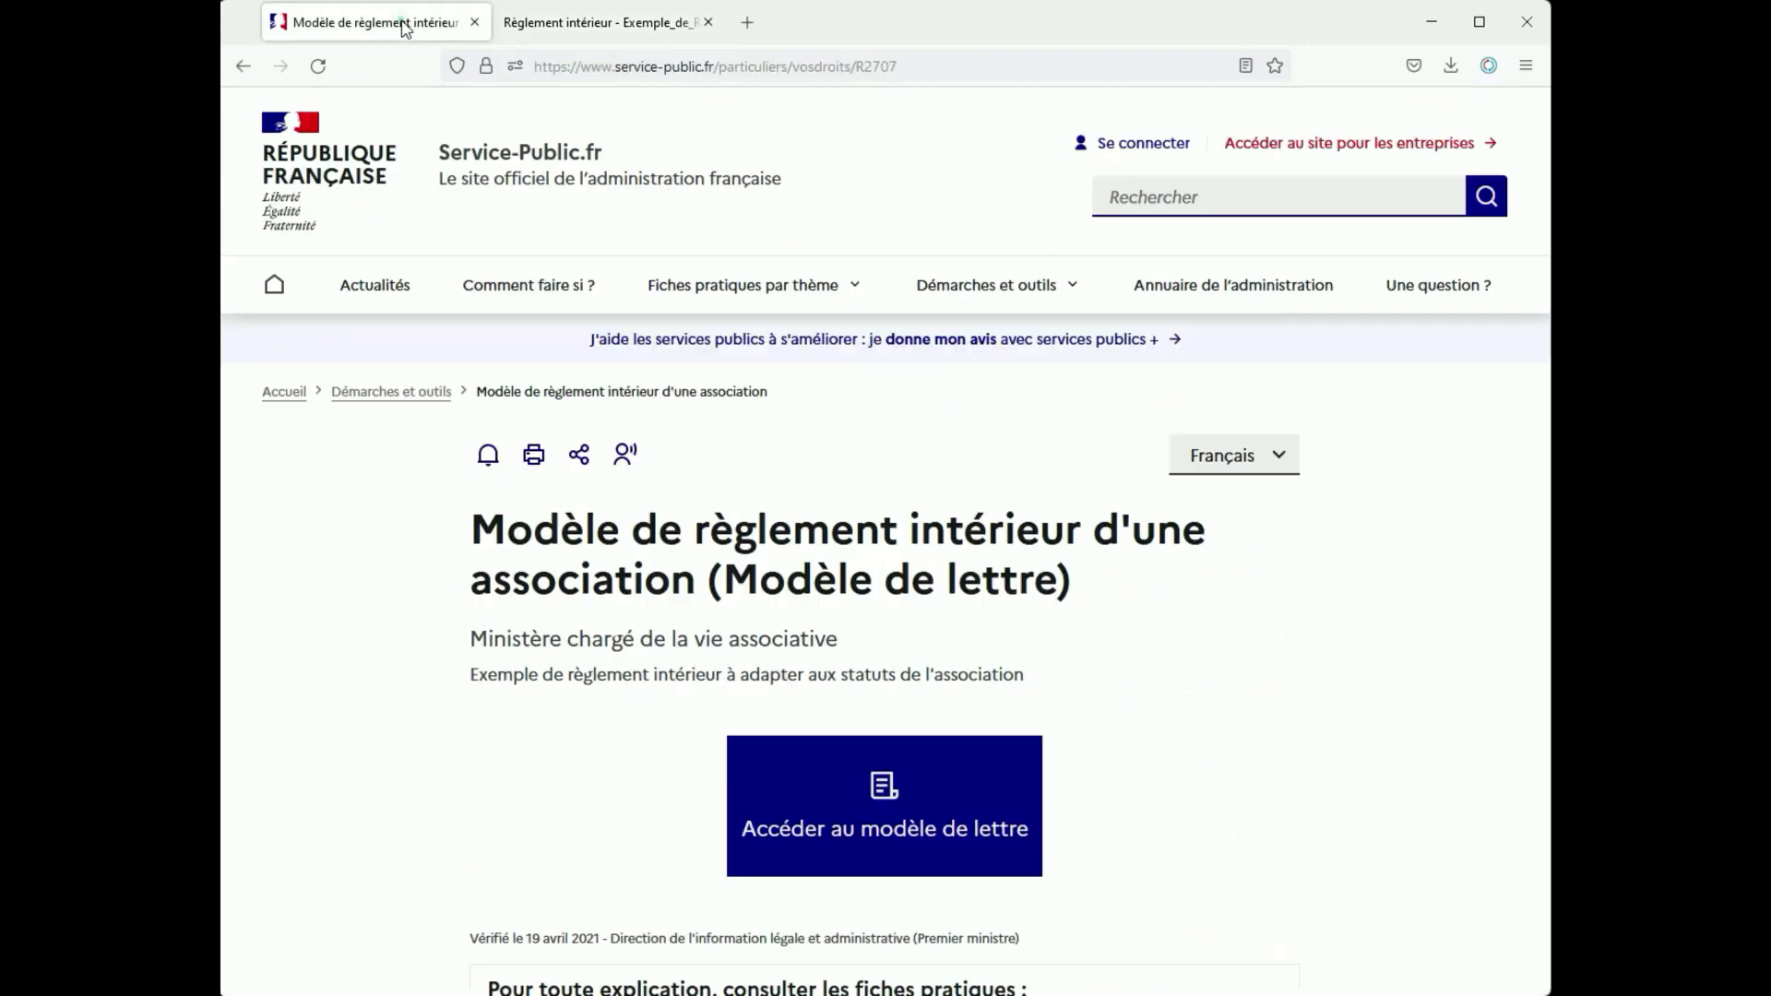
{"action": "left_click", "coordinate": [245, 68]}
{"action": "scroll", "coordinate": [770, 495], "scroll_direction": "up", "scroll_amount": 5}
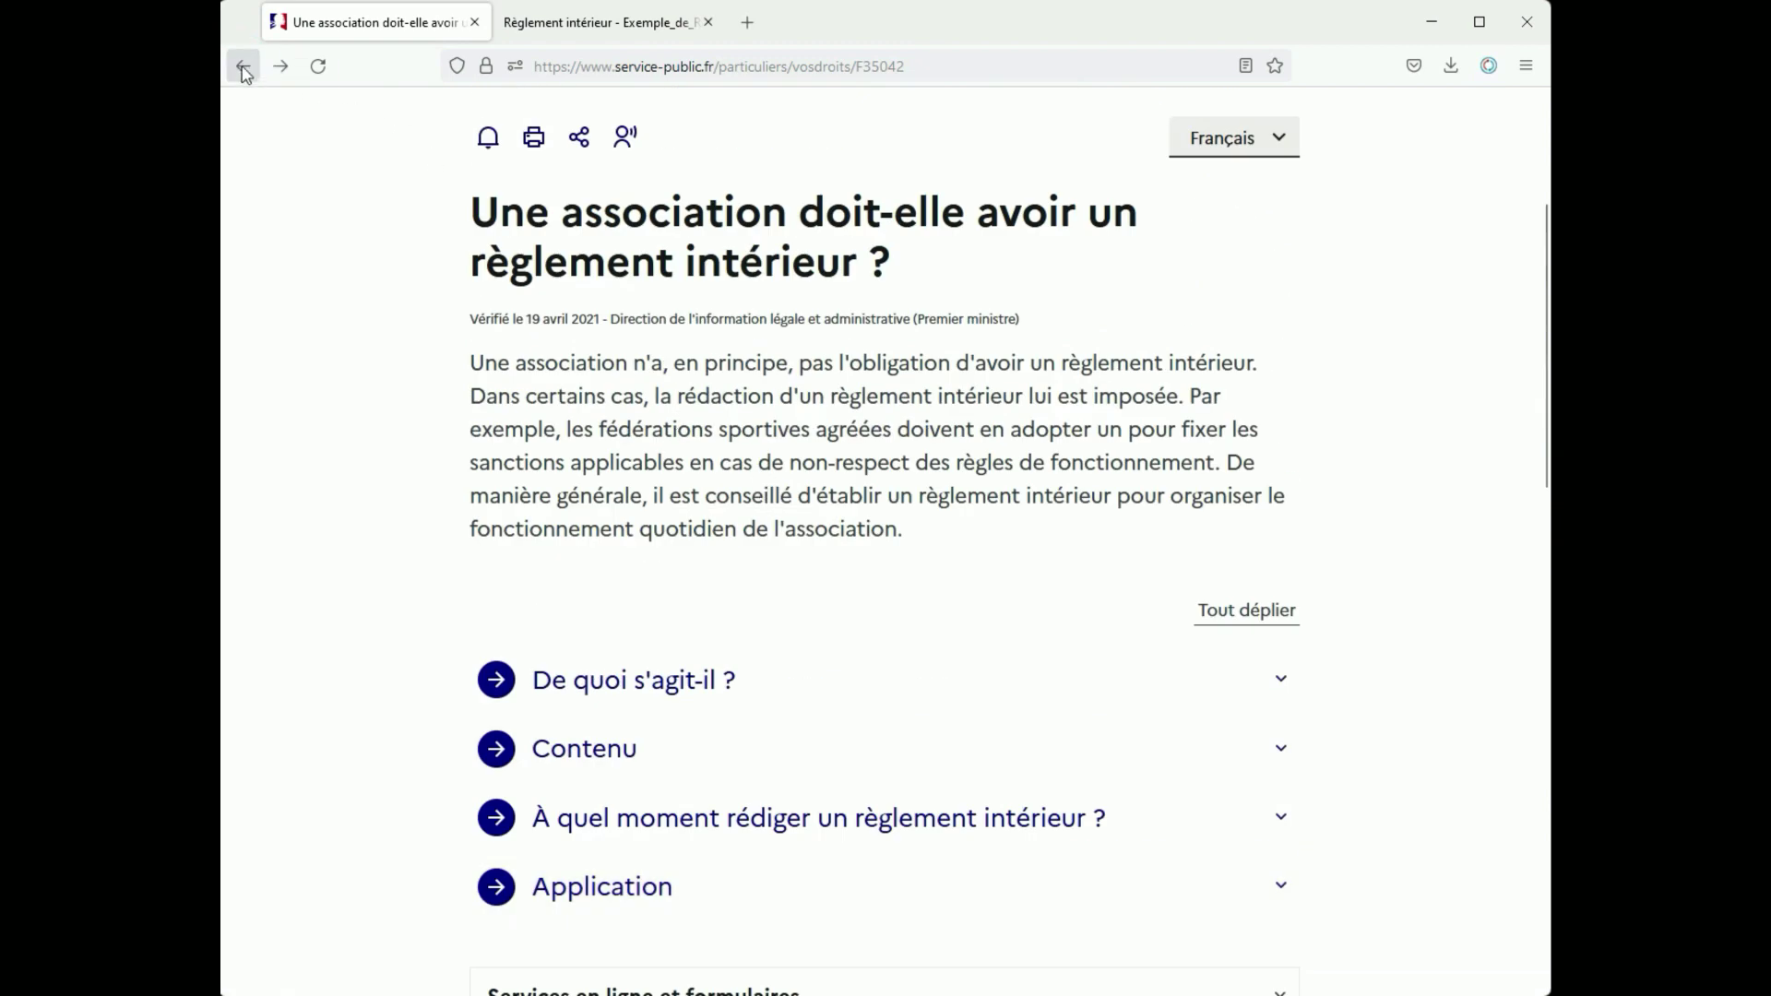
{"action": "left_click", "coordinate": [244, 70]}
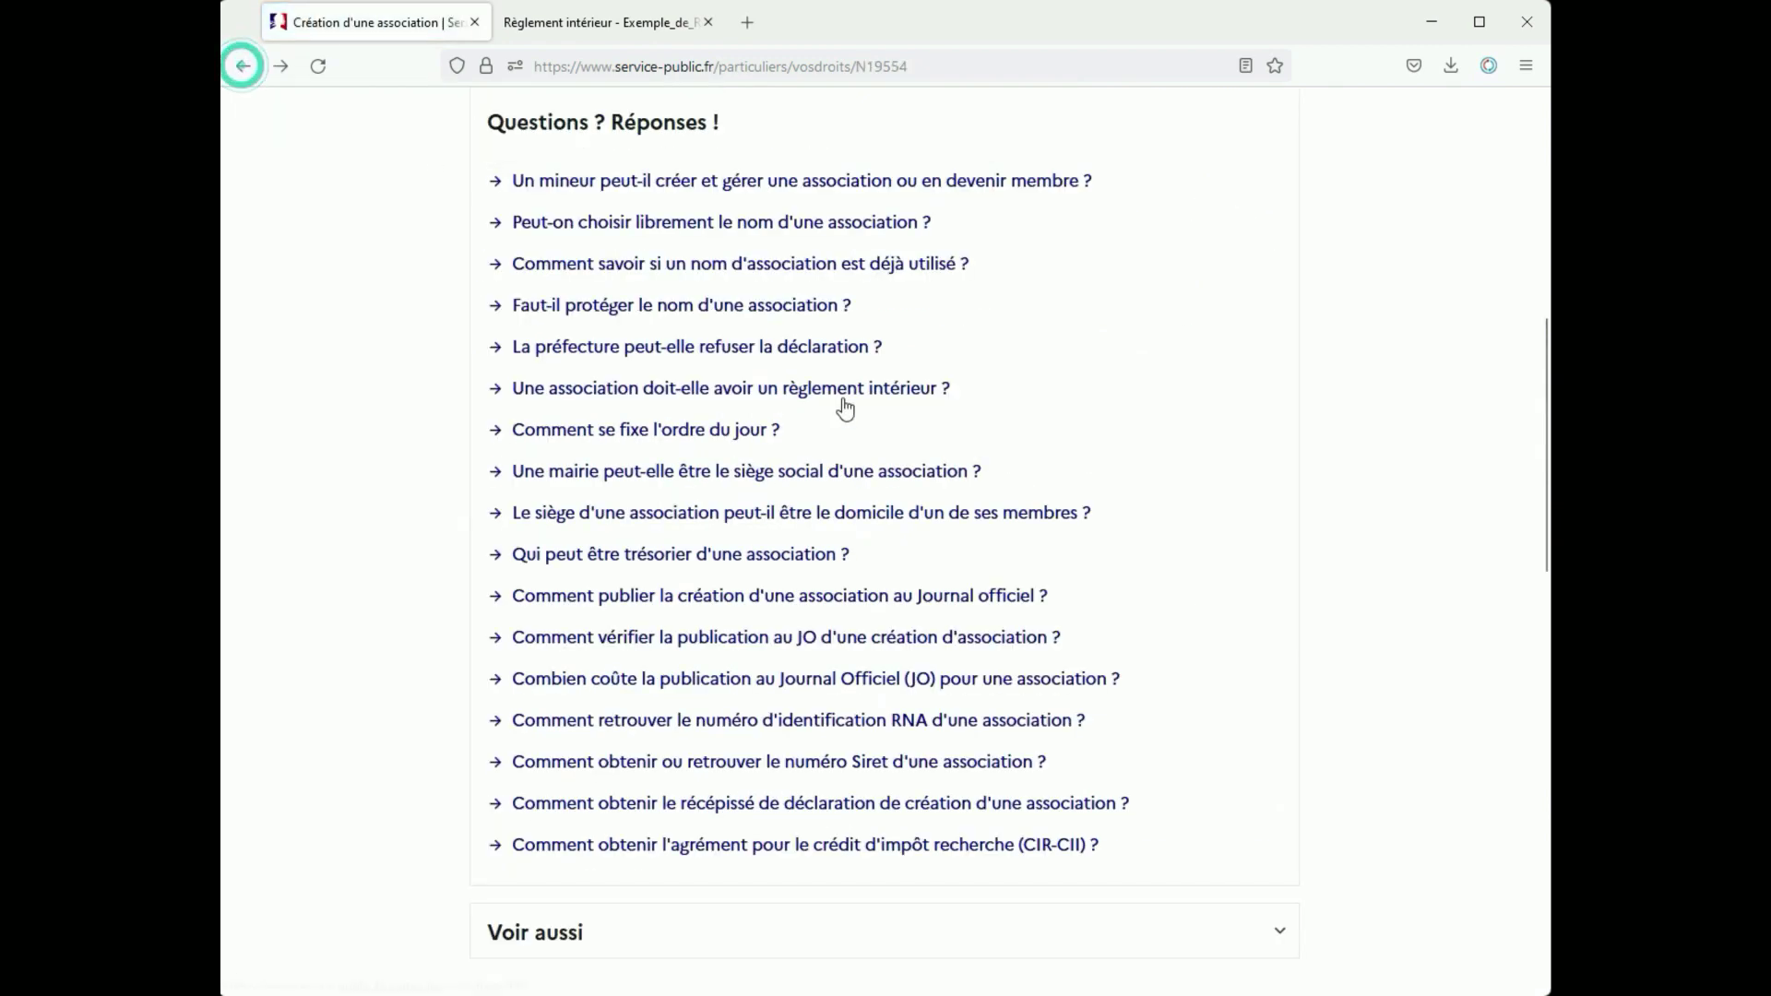
Read the answer to "Une mairie peut-elle être le siège social d'une association ?" and go back to the question list.
{"action": "left_click", "coordinate": [692, 472]}
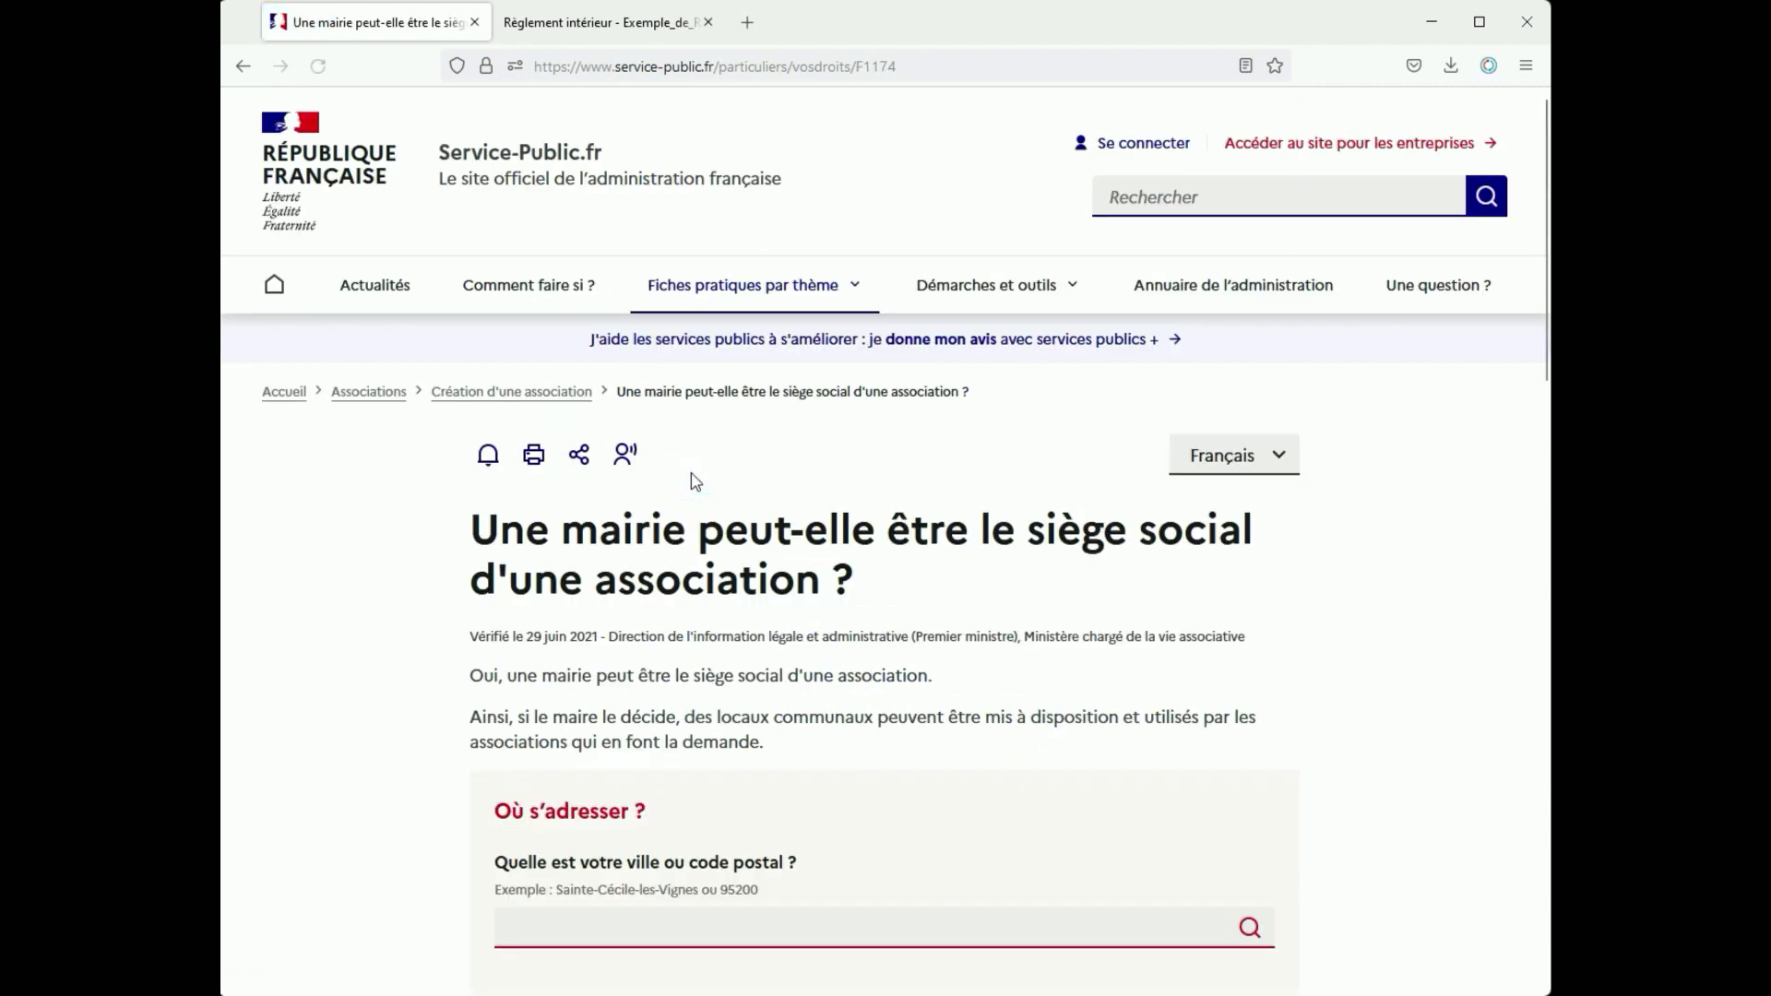
{"action": "scroll", "coordinate": [672, 494], "scroll_direction": "down", "scroll_amount": 2}
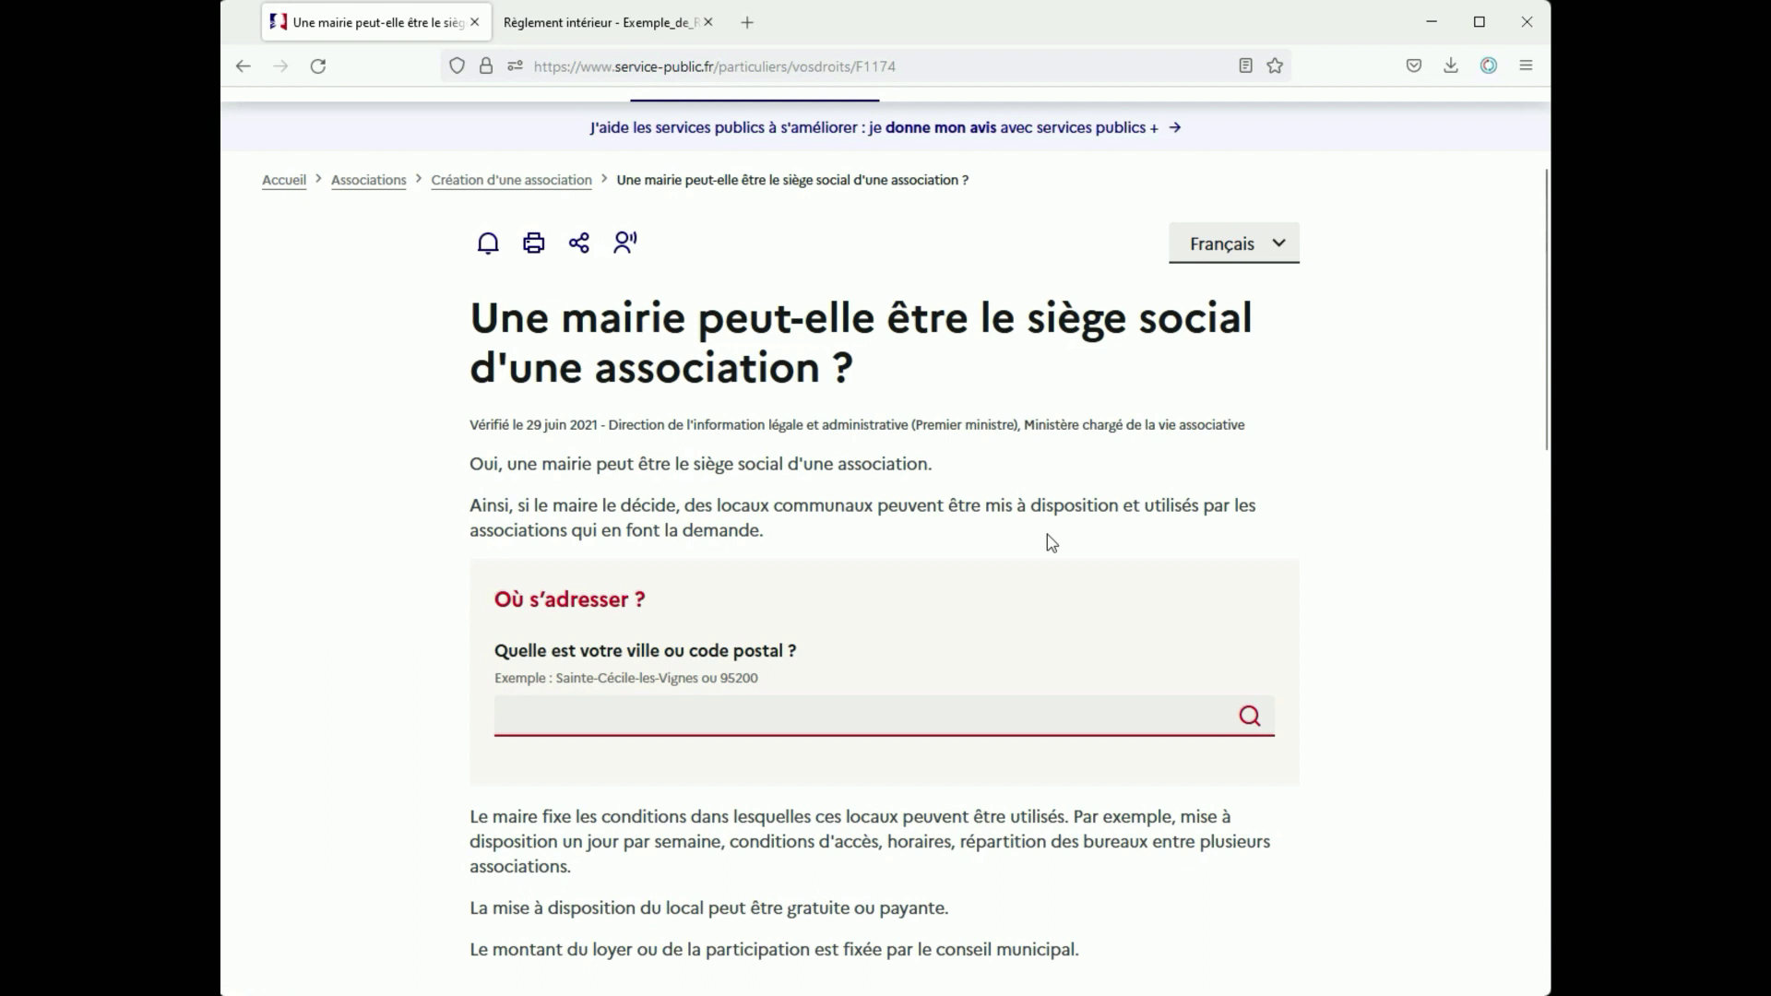
{"action": "left_click", "coordinate": [243, 67]}
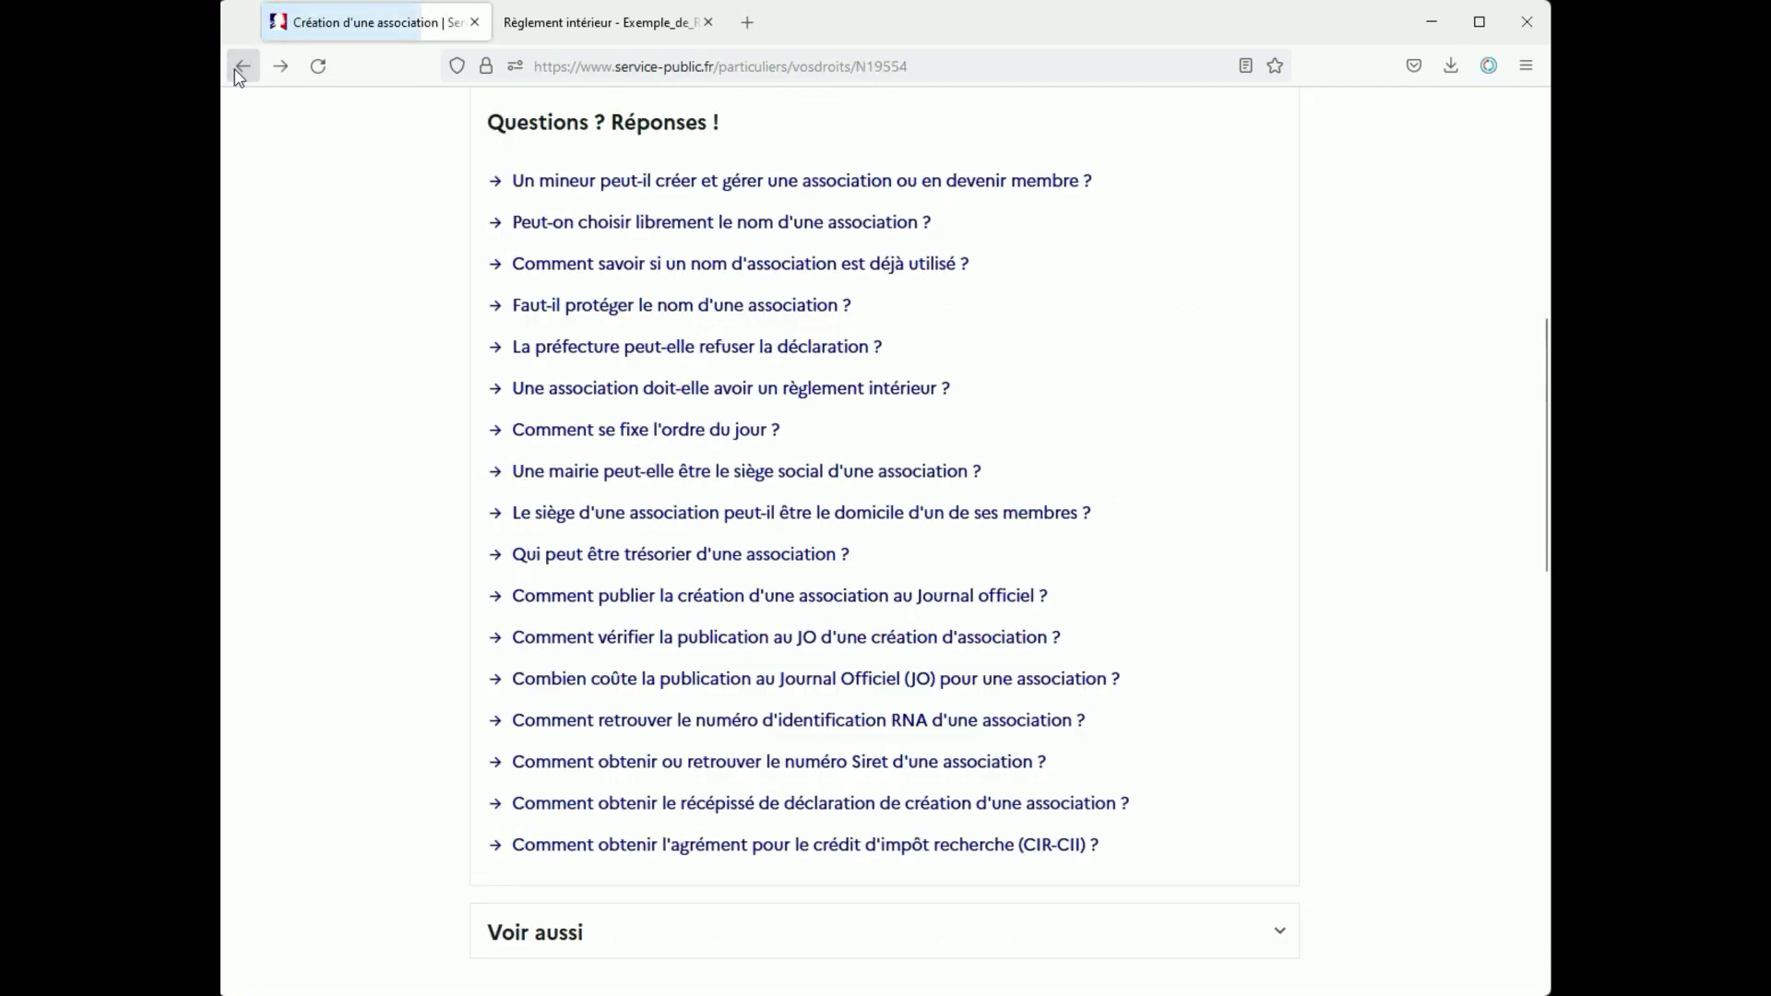
Consult the tenant case ("Le membre de l'association est locataire") for basing an association's siège at a member's home, and return to the question list.
{"action": "left_click", "coordinate": [1009, 528]}
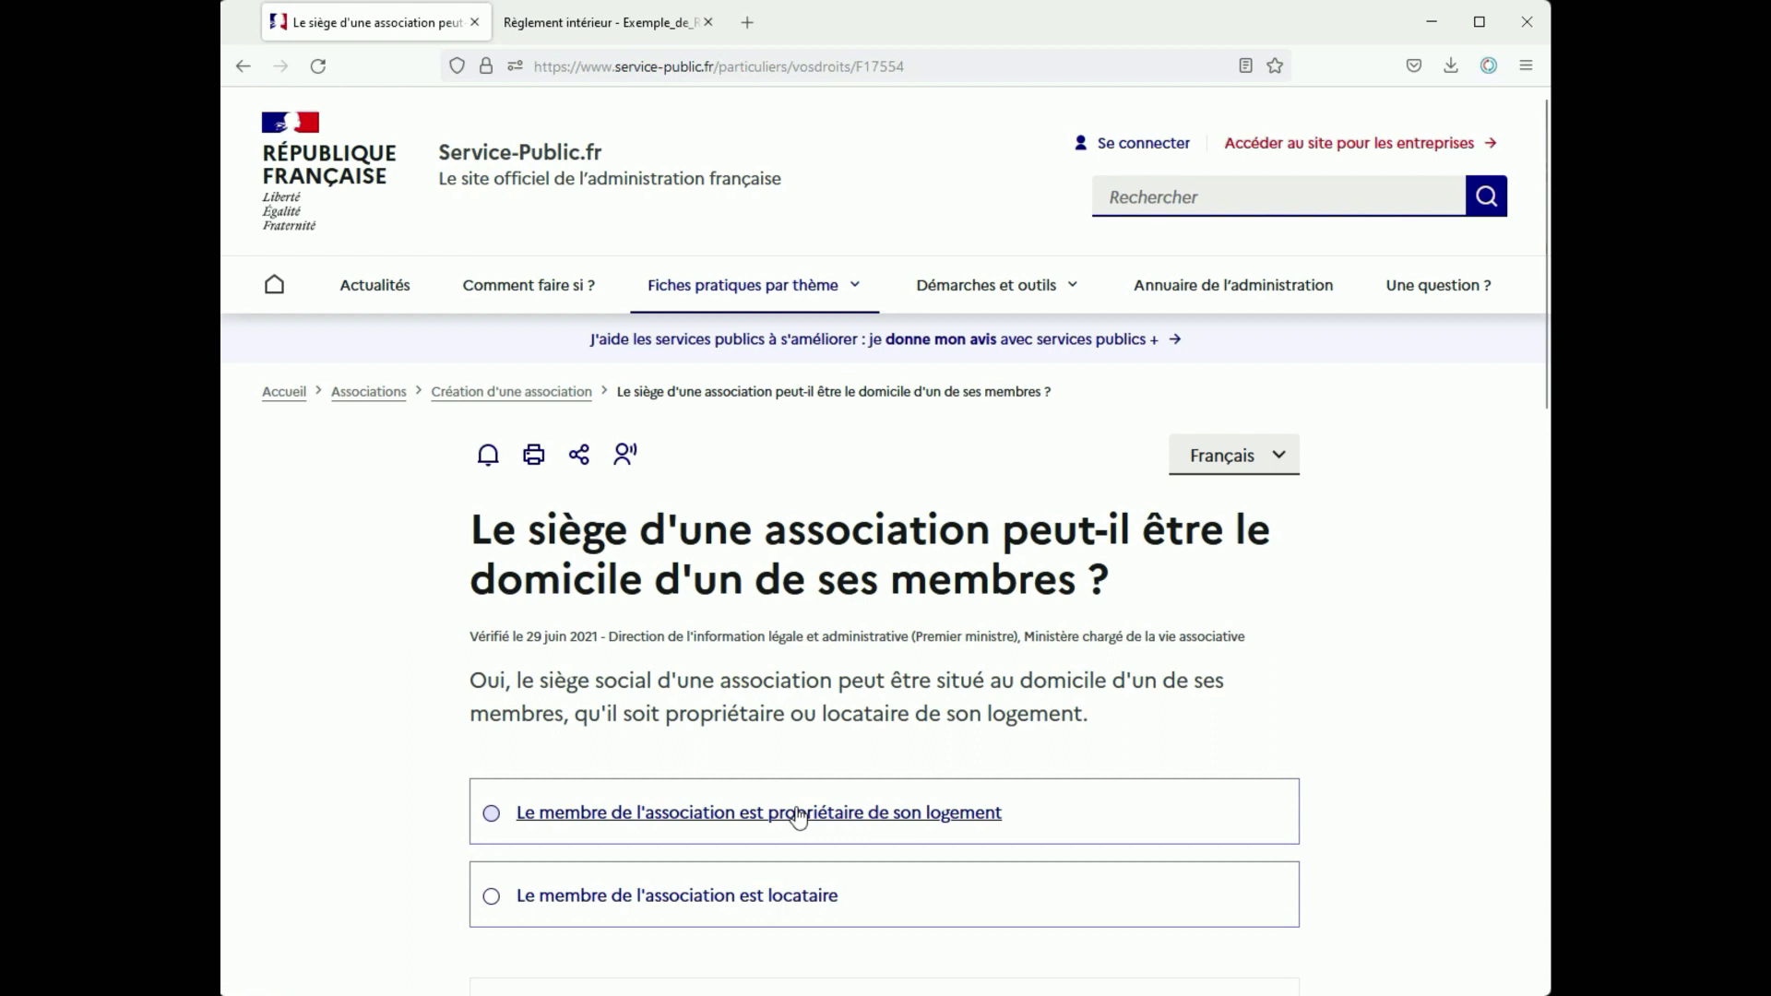
{"action": "left_click", "coordinate": [723, 904]}
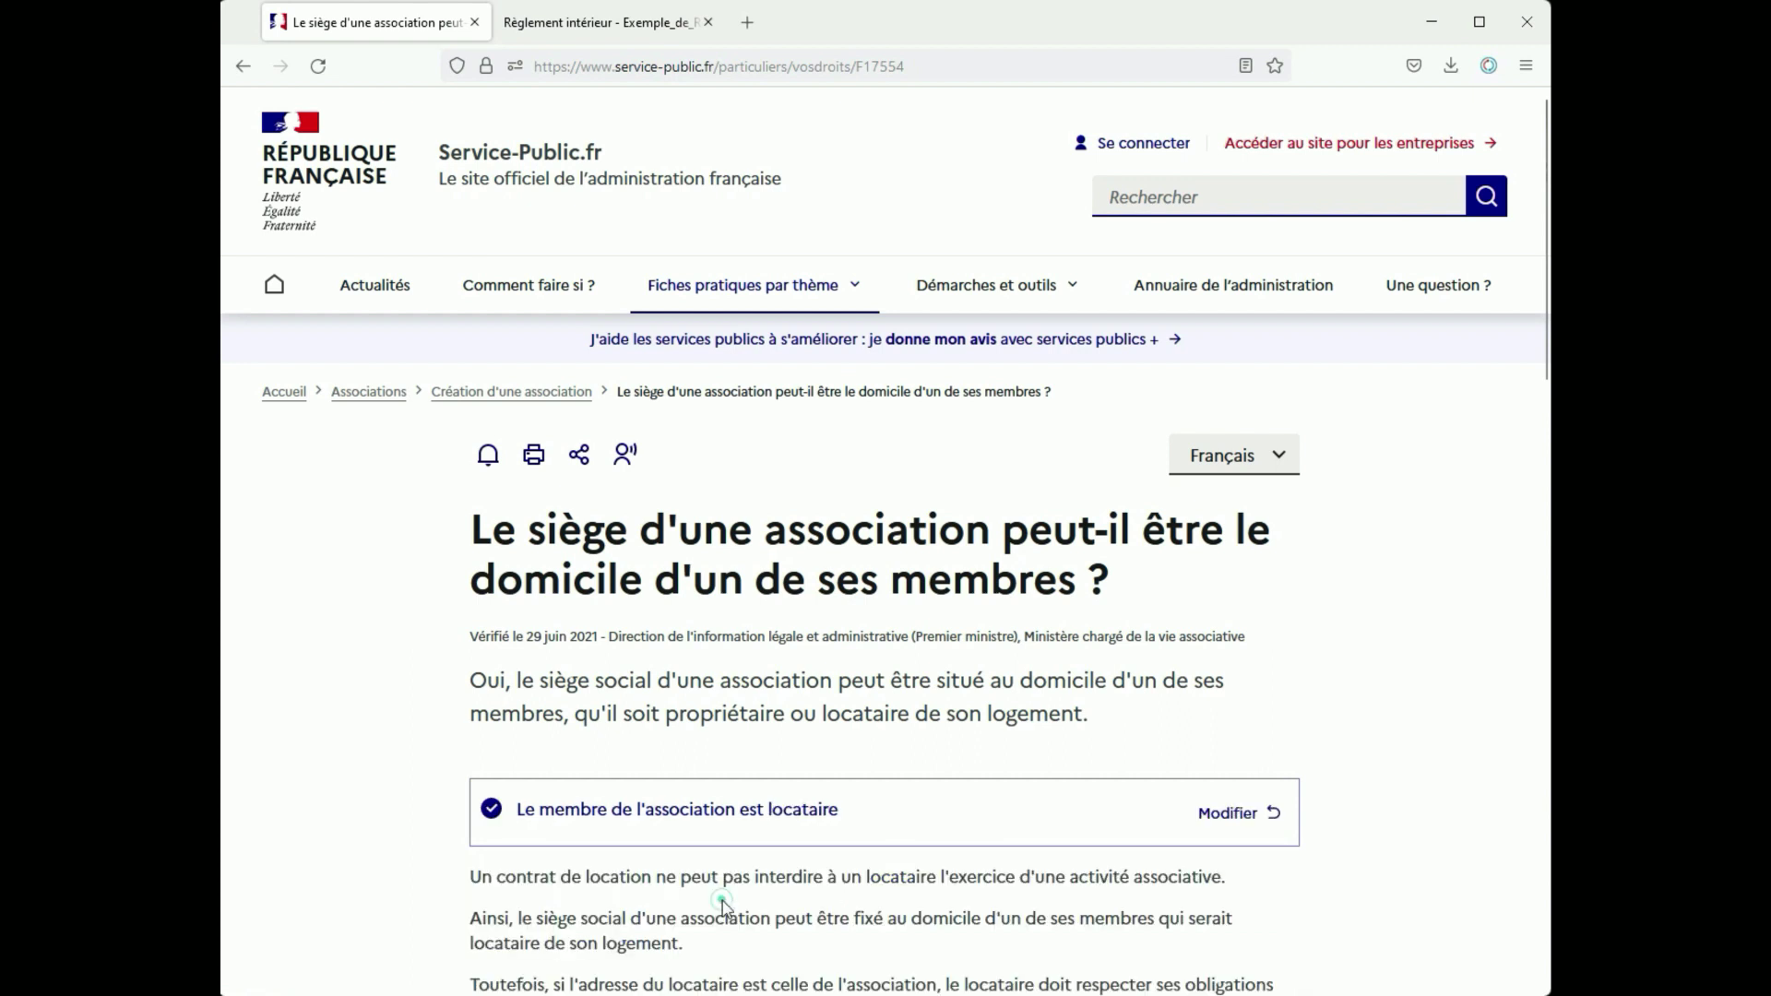
{"action": "scroll", "coordinate": [771, 780], "scroll_direction": "down", "scroll_amount": 2}
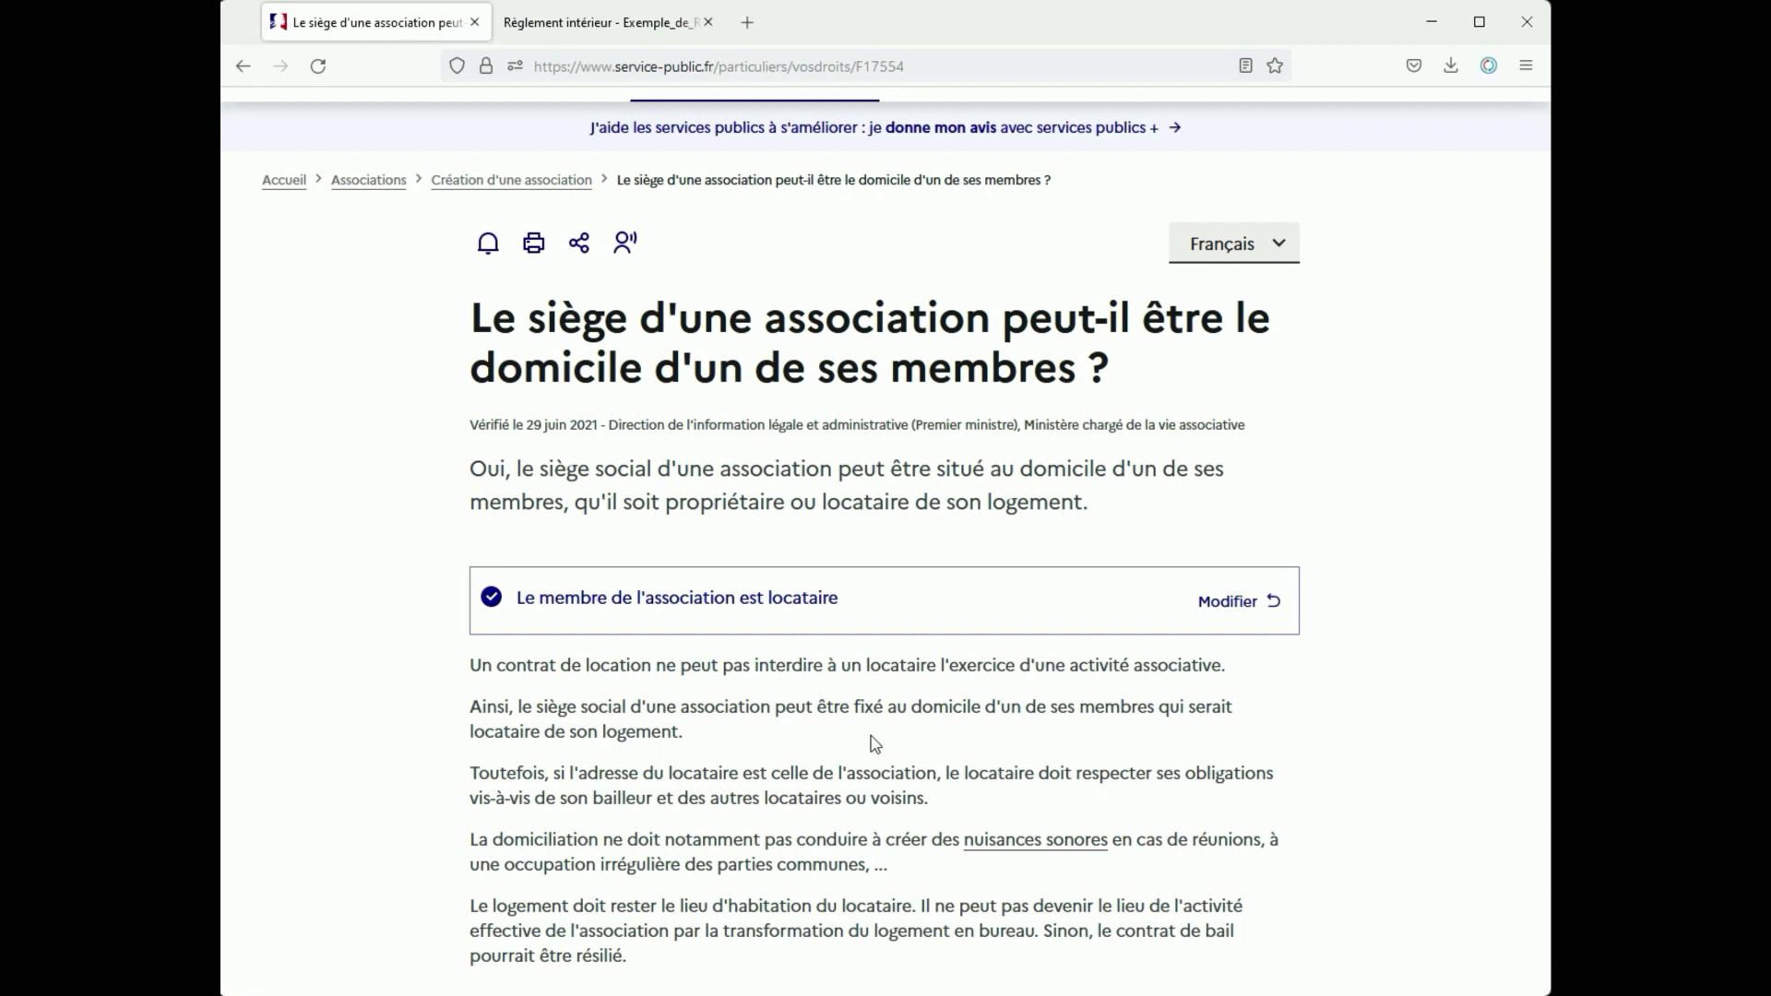
{"action": "scroll", "coordinate": [876, 743], "scroll_direction": "down", "scroll_amount": 2}
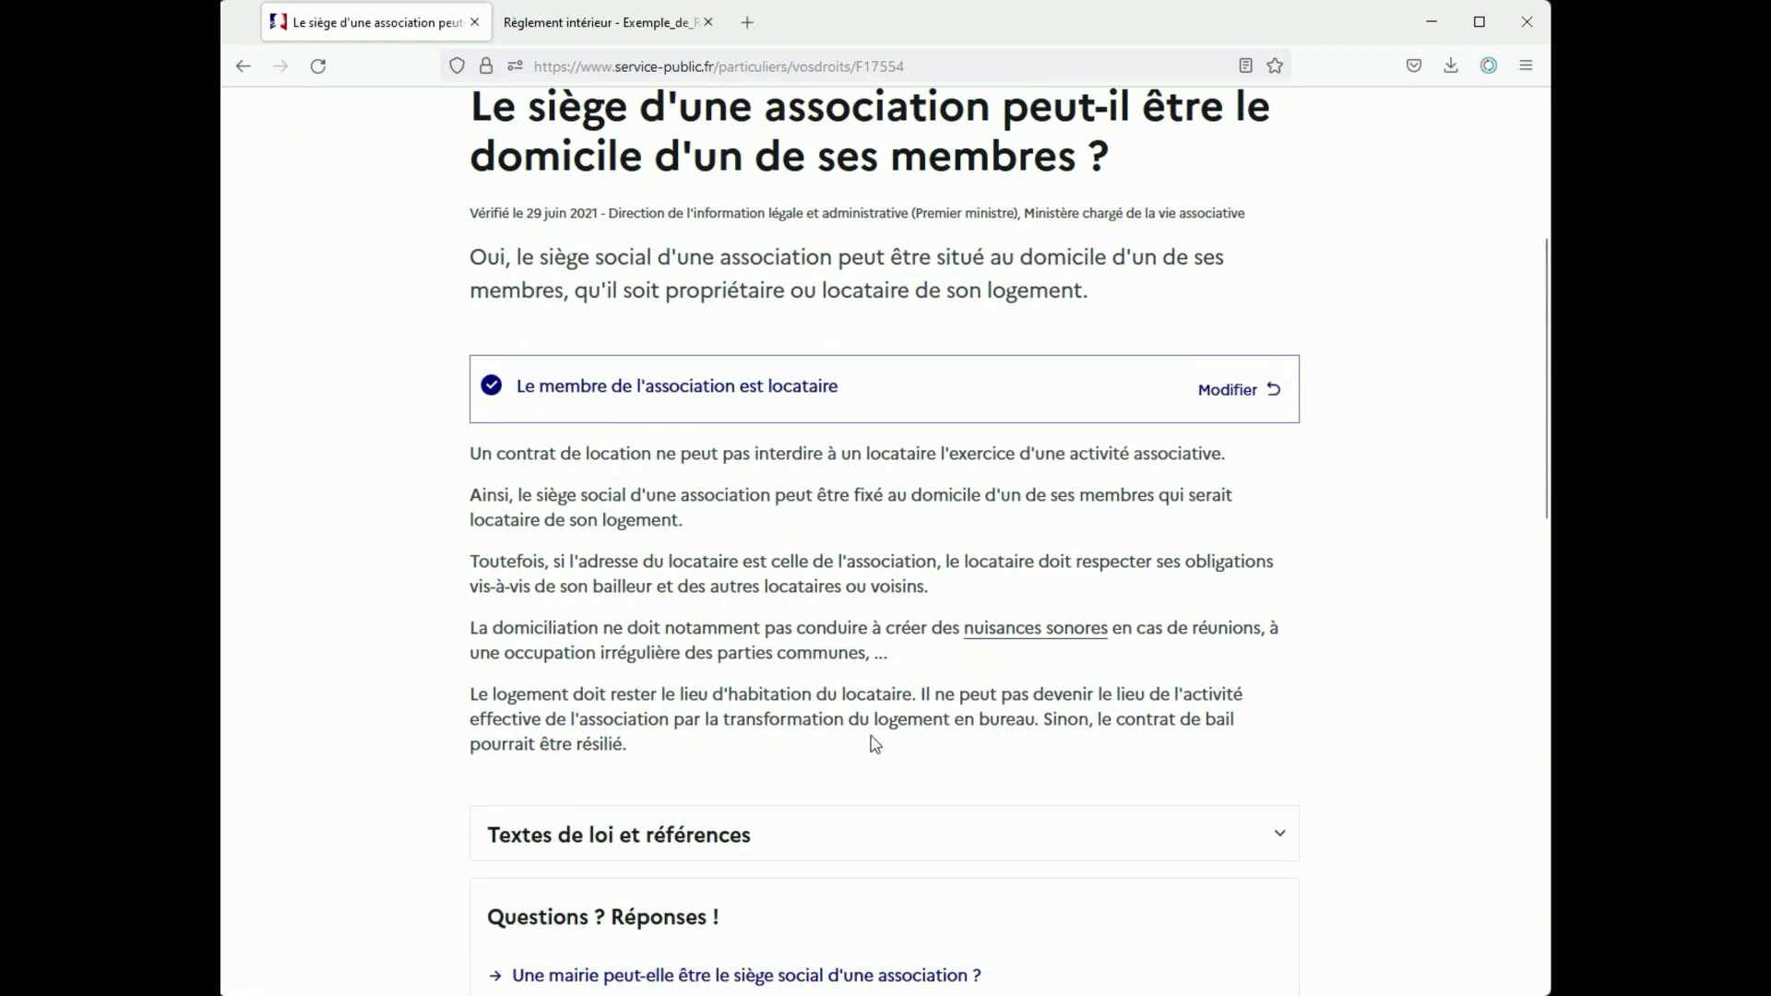
{"action": "scroll", "coordinate": [875, 743], "scroll_direction": "up", "scroll_amount": 2}
{"action": "left_click", "coordinate": [242, 64]}
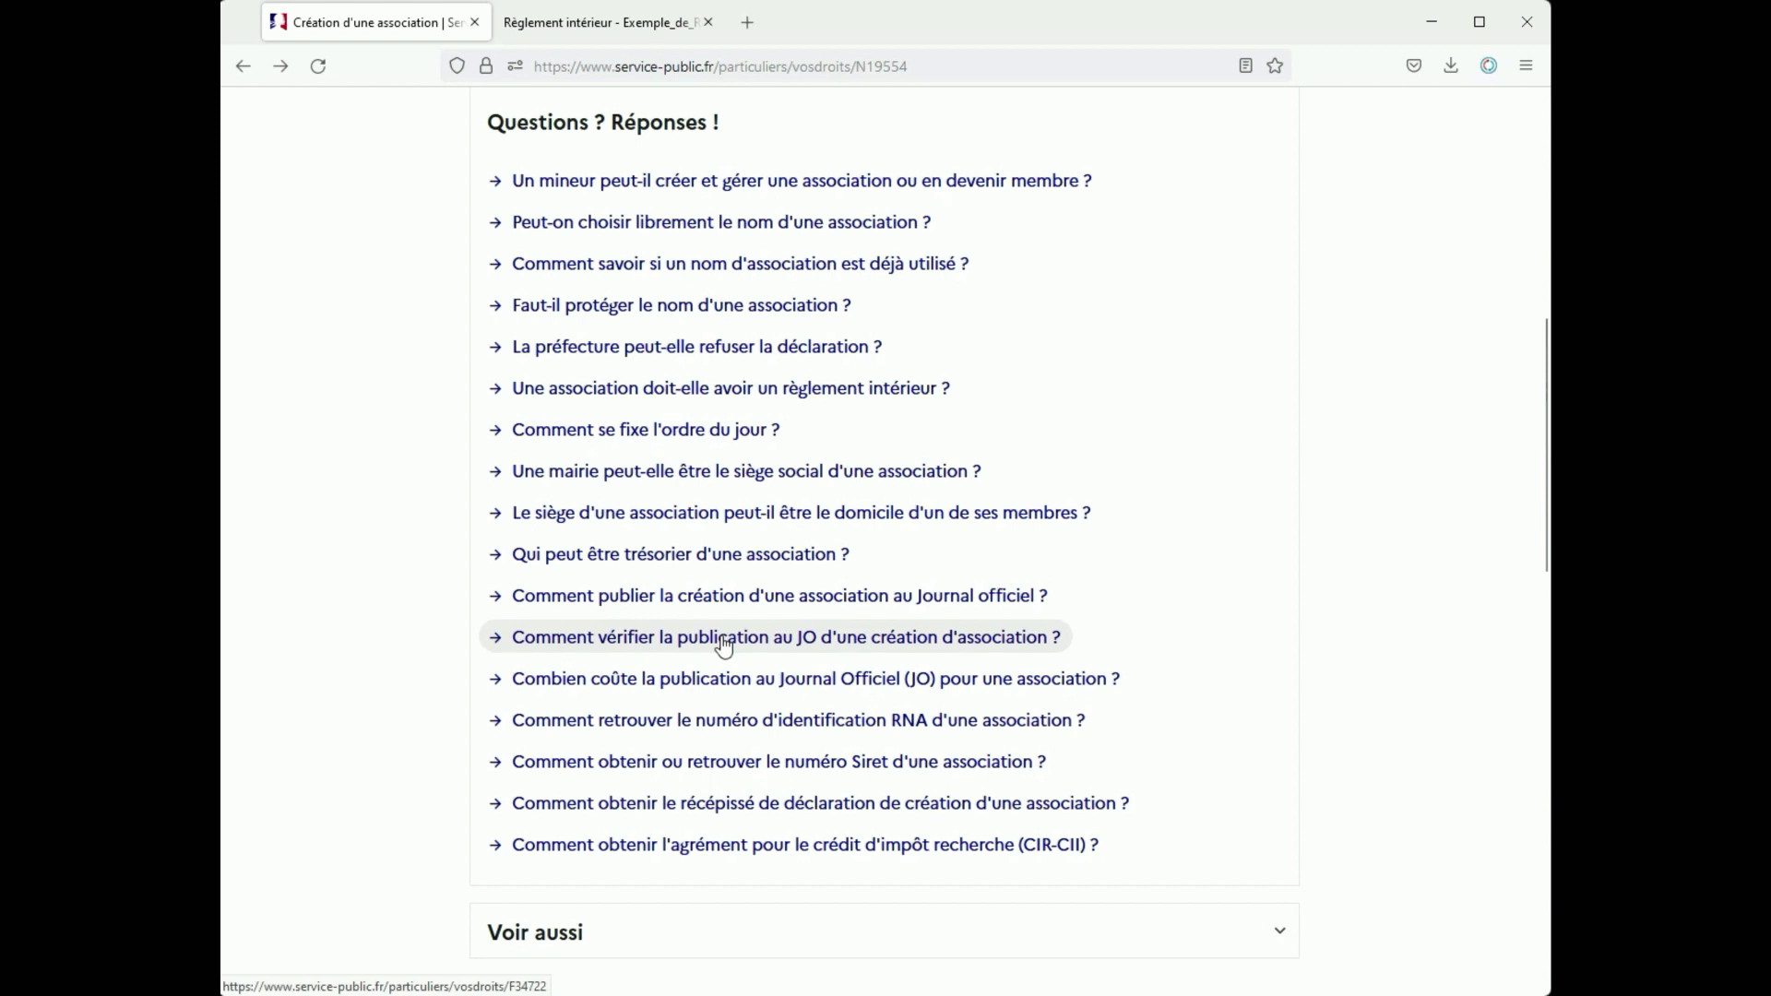
Check what publication in the Journal Officiel costs an association, and return to the main topics of "Création d'une association".
{"action": "left_click", "coordinate": [718, 687]}
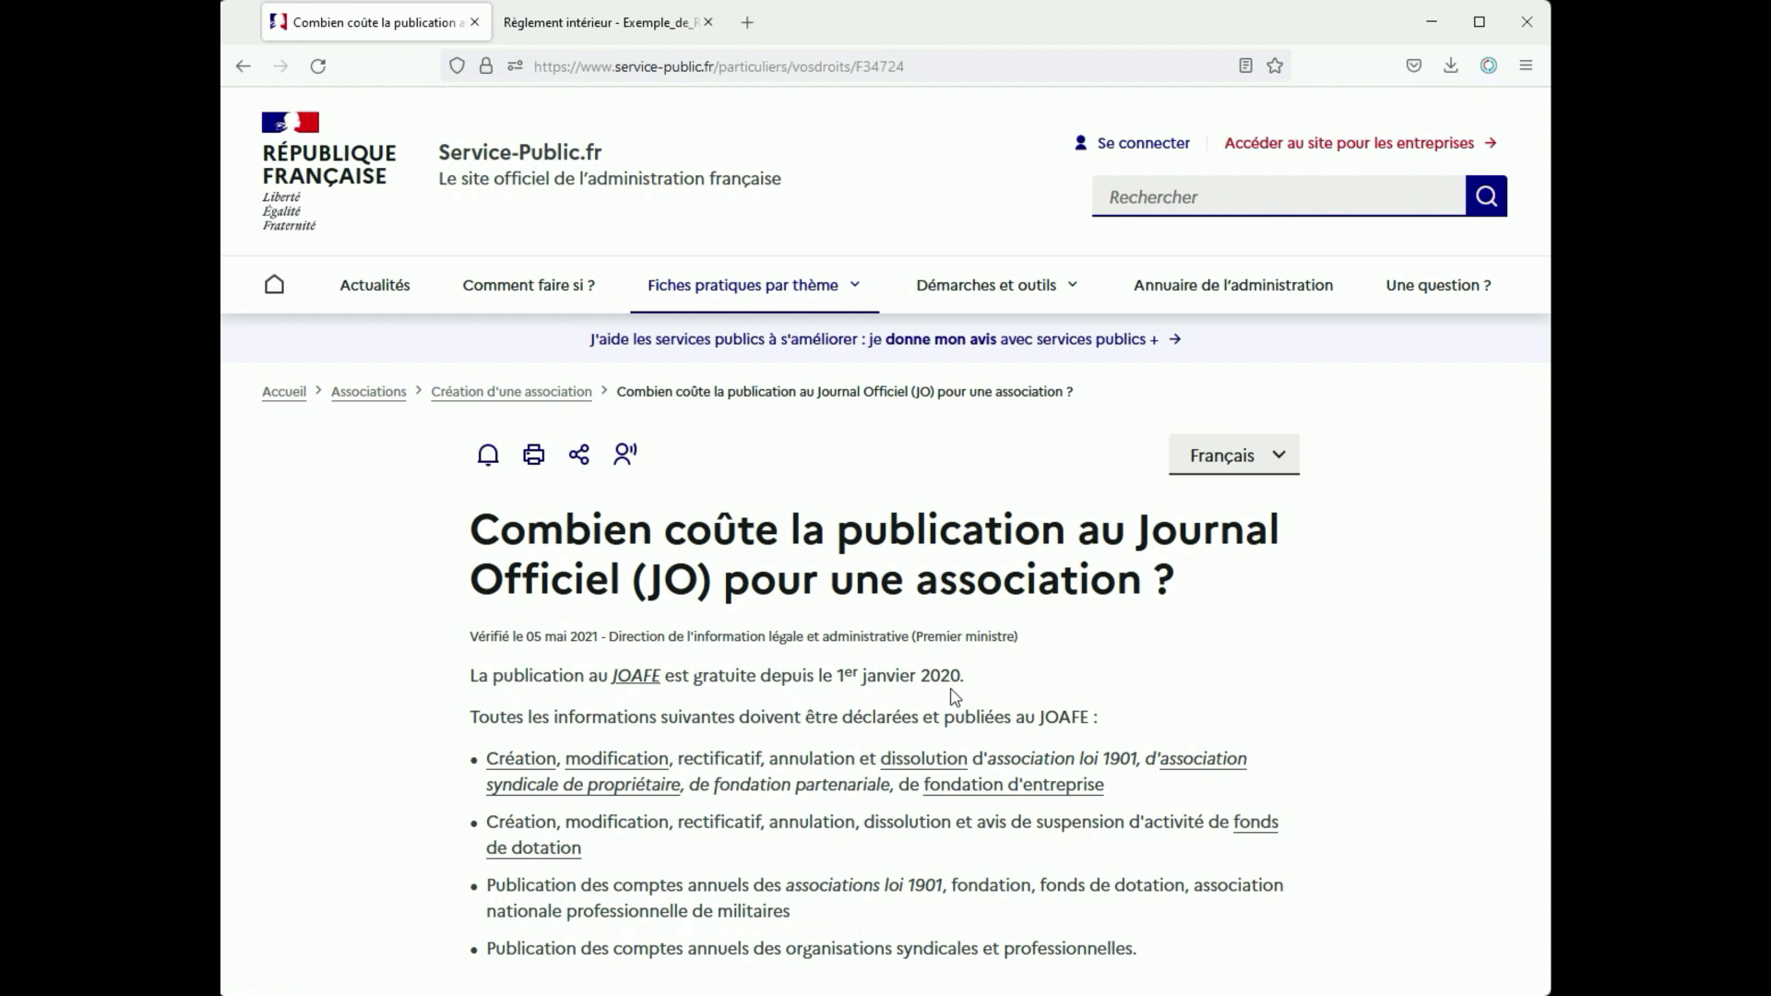
{"action": "left_click", "coordinate": [244, 66]}
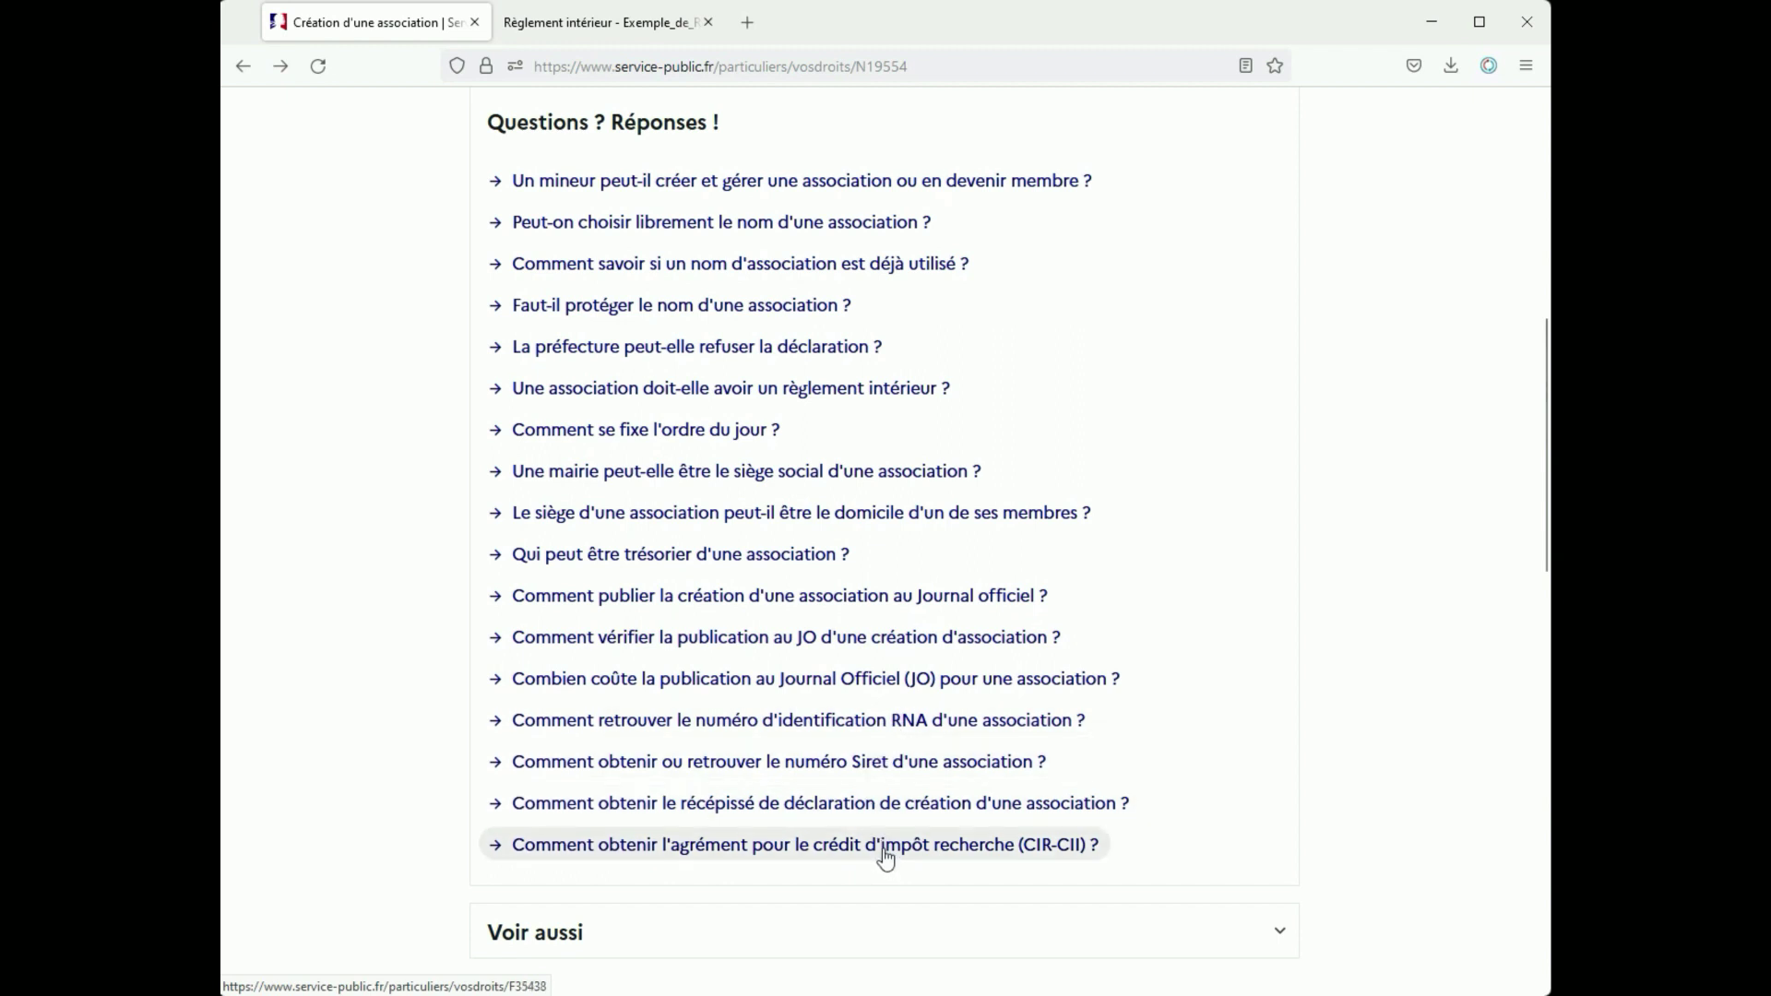
{"action": "scroll", "coordinate": [1112, 773], "scroll_direction": "up", "scroll_amount": 5}
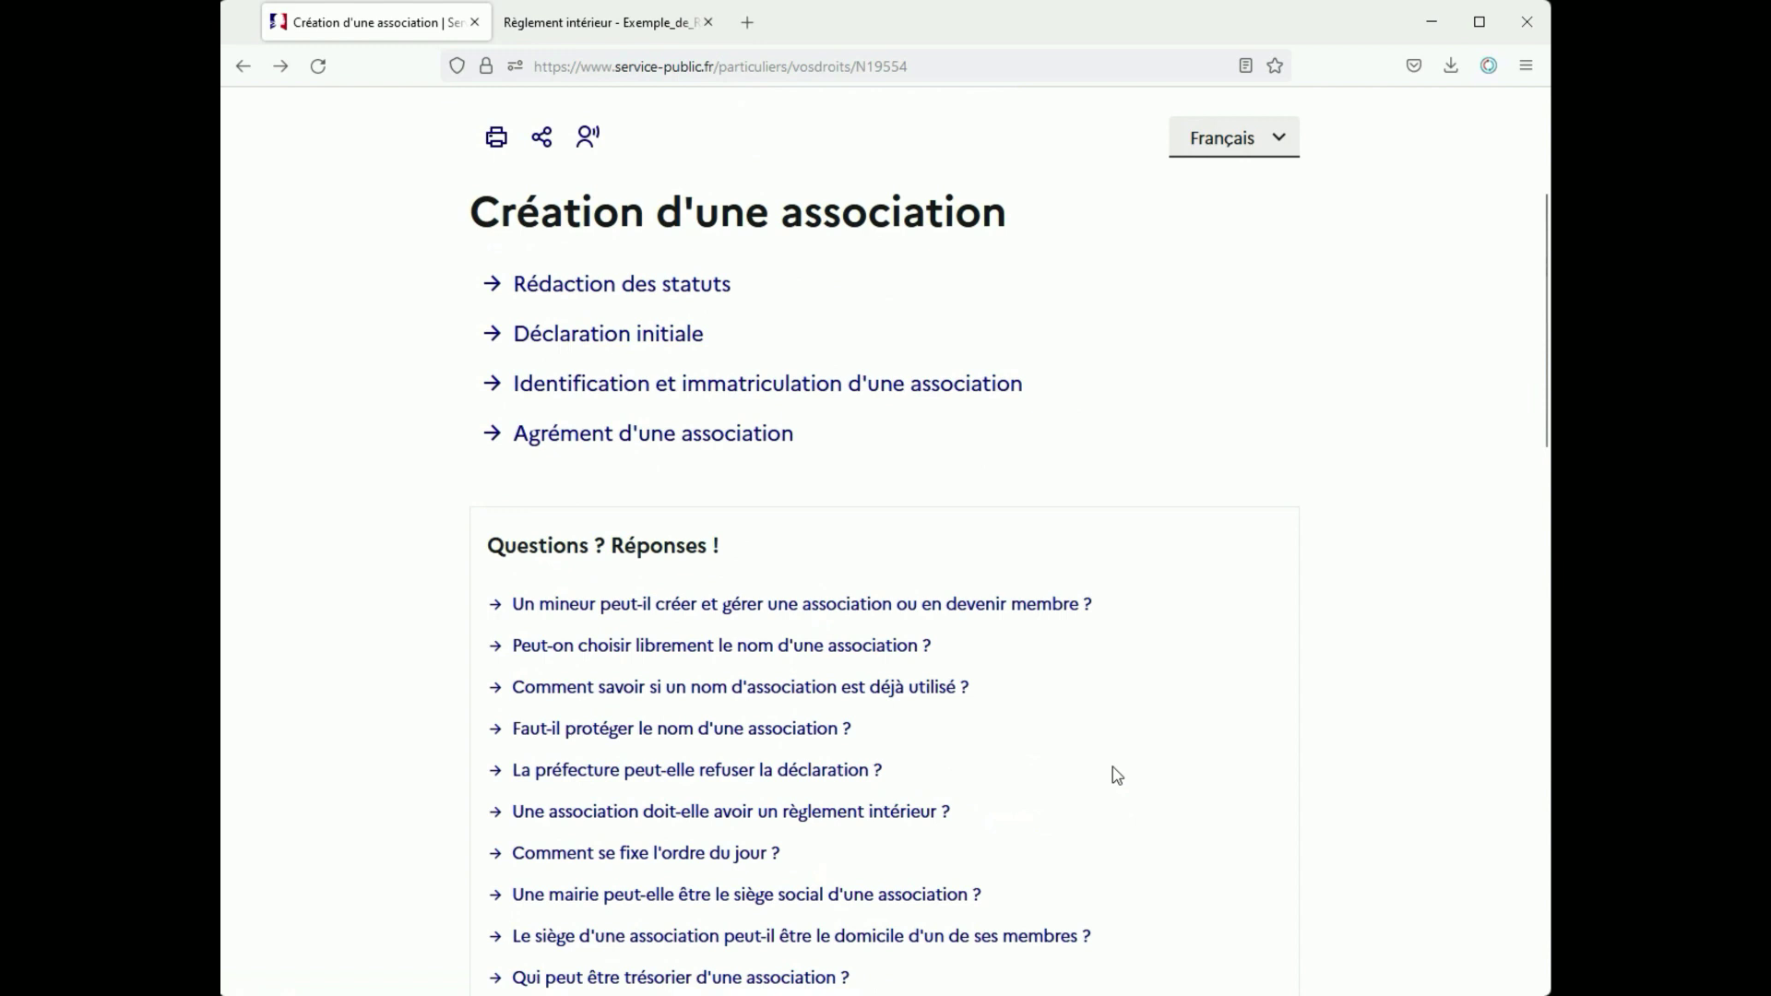
{"action": "scroll", "coordinate": [1113, 773], "scroll_direction": "up", "scroll_amount": 4}
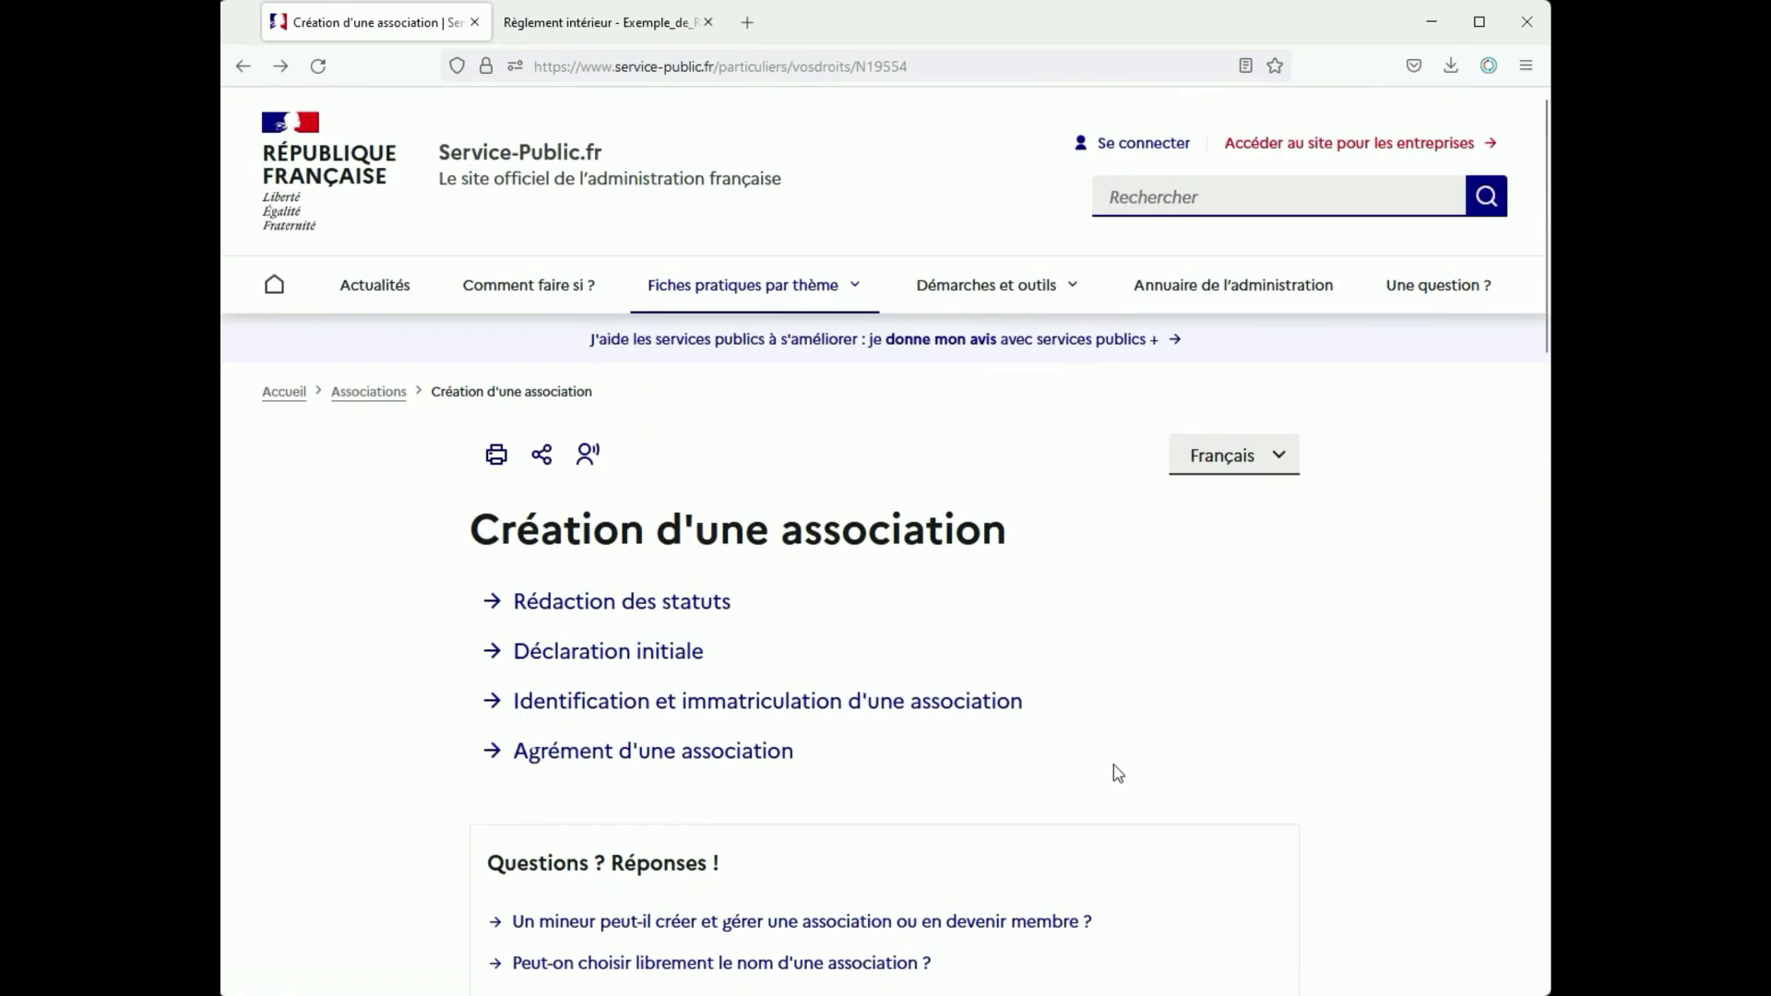
Open the "Déclaration initiale" topic and expand "Contenu de la déclaration" for the general case.
{"action": "left_click", "coordinate": [670, 661]}
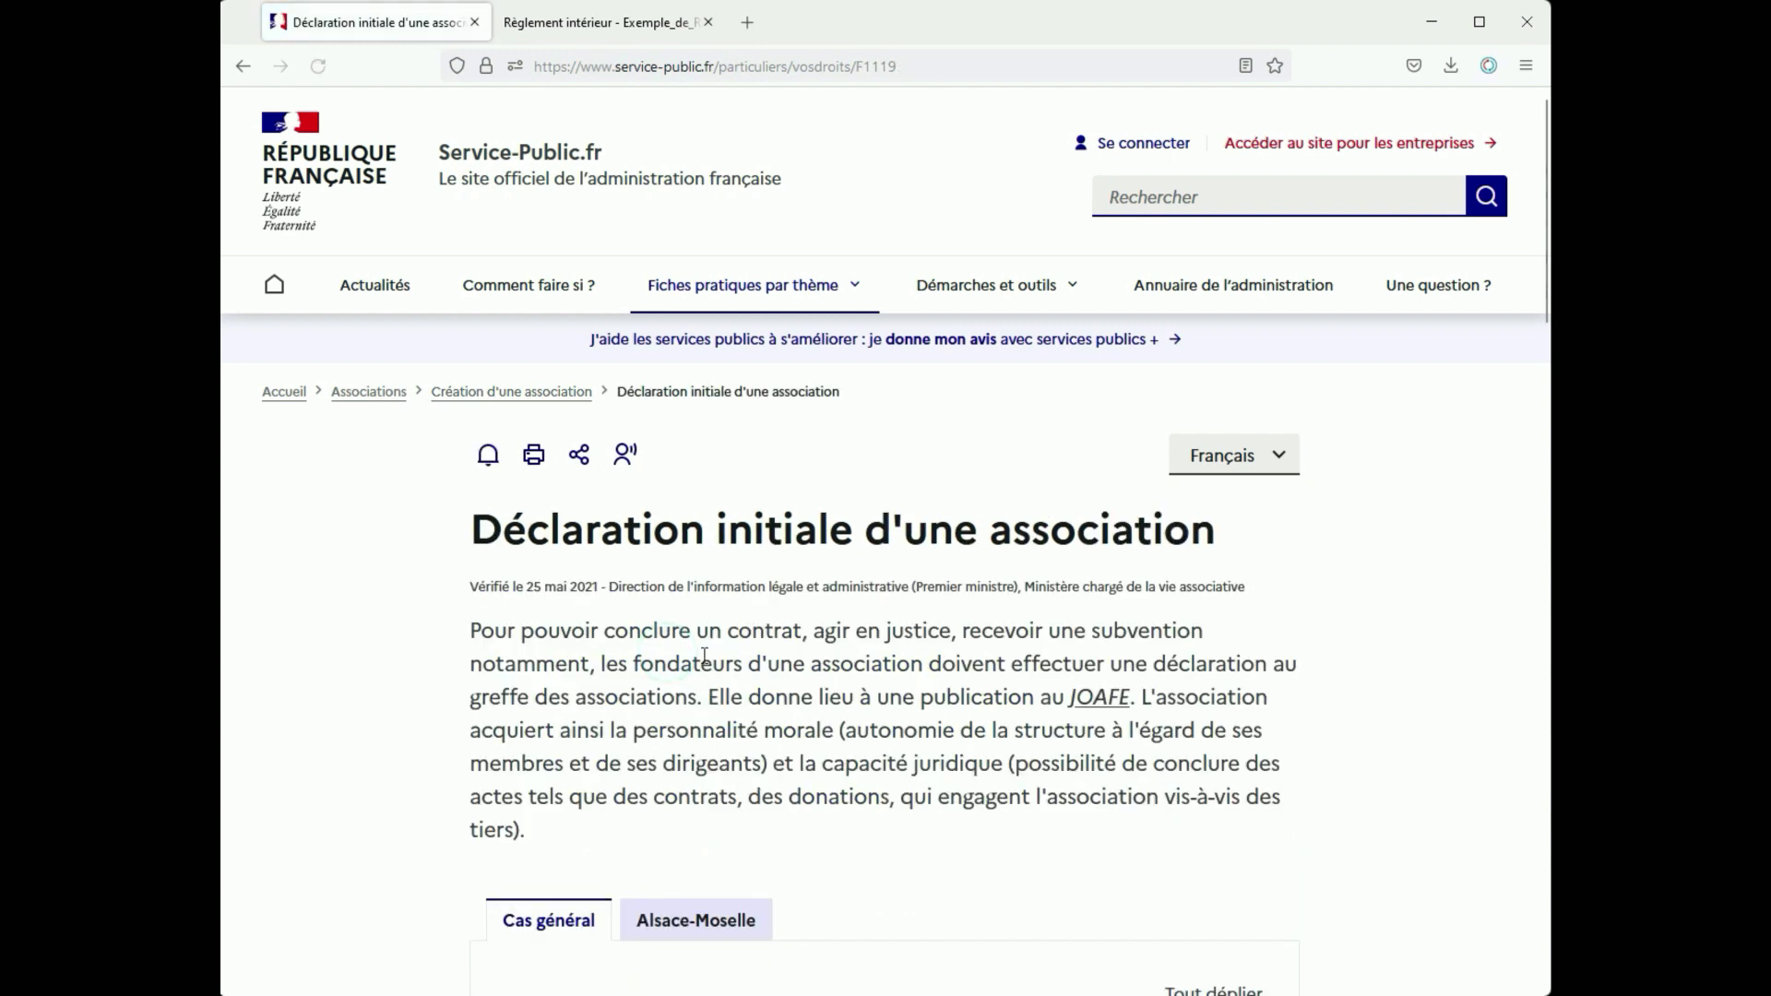
{"action": "scroll", "coordinate": [1053, 748], "scroll_direction": "down", "scroll_amount": 5}
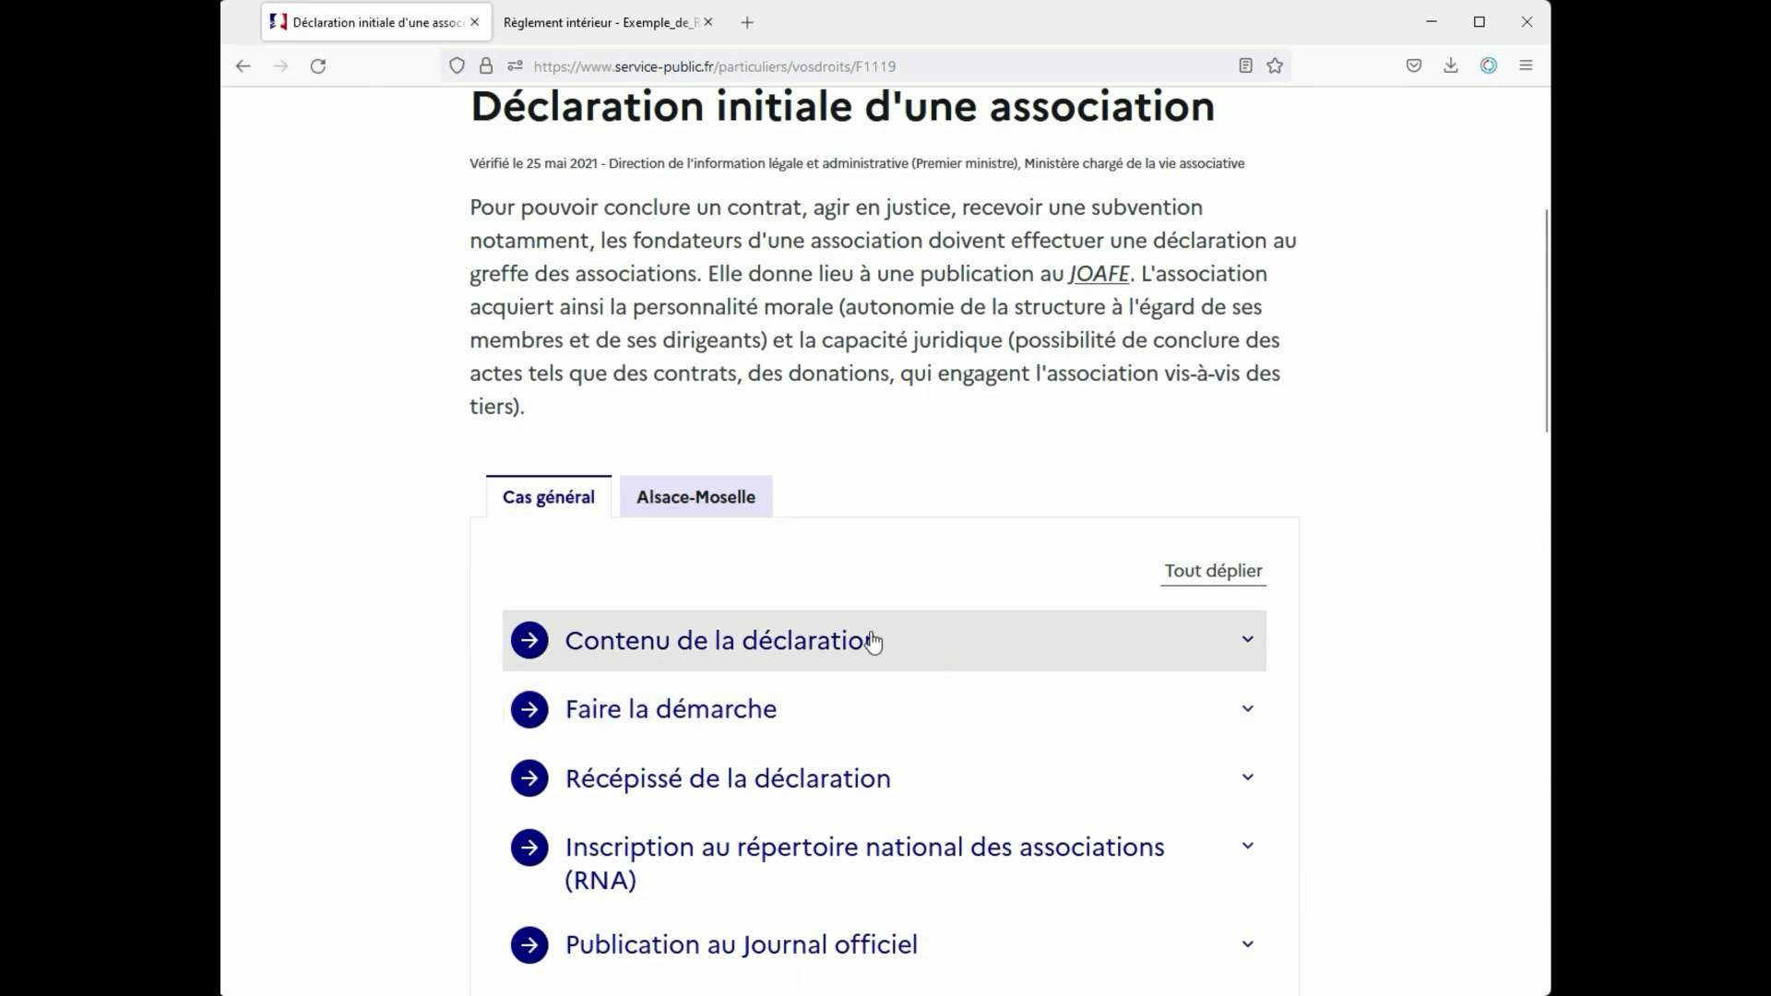
{"action": "scroll", "coordinate": [889, 718], "scroll_direction": "down", "scroll_amount": 2}
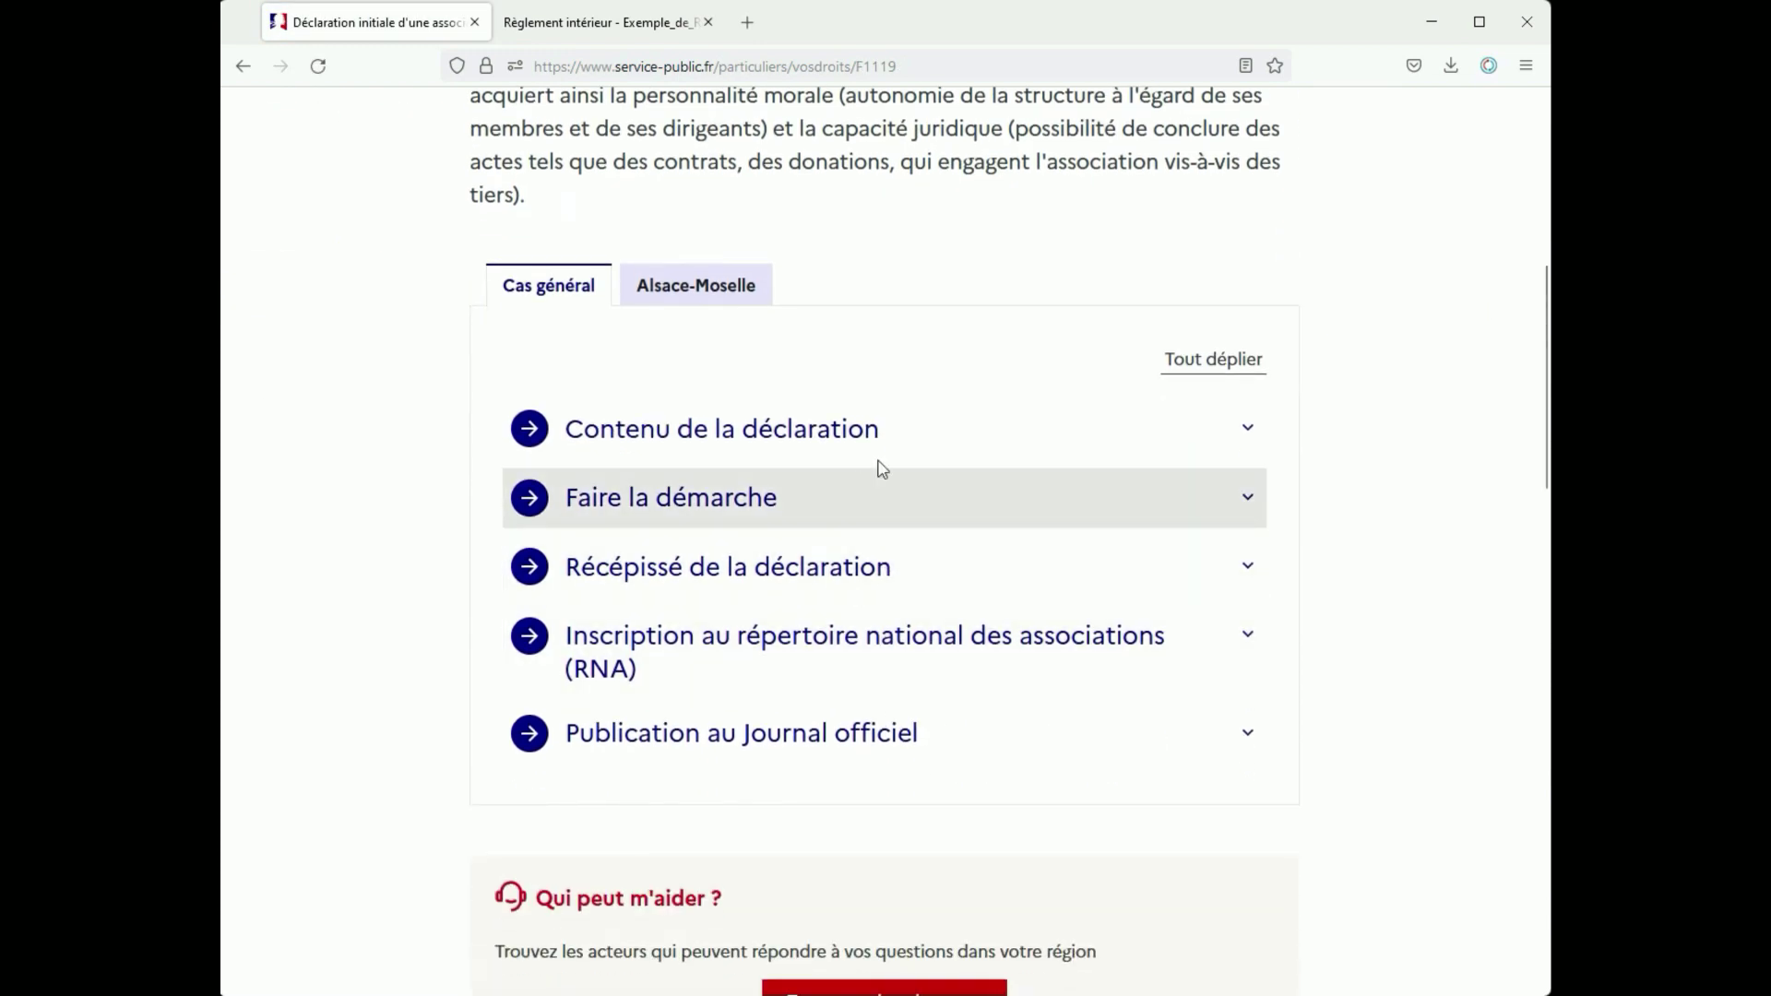
{"action": "left_click", "coordinate": [993, 433]}
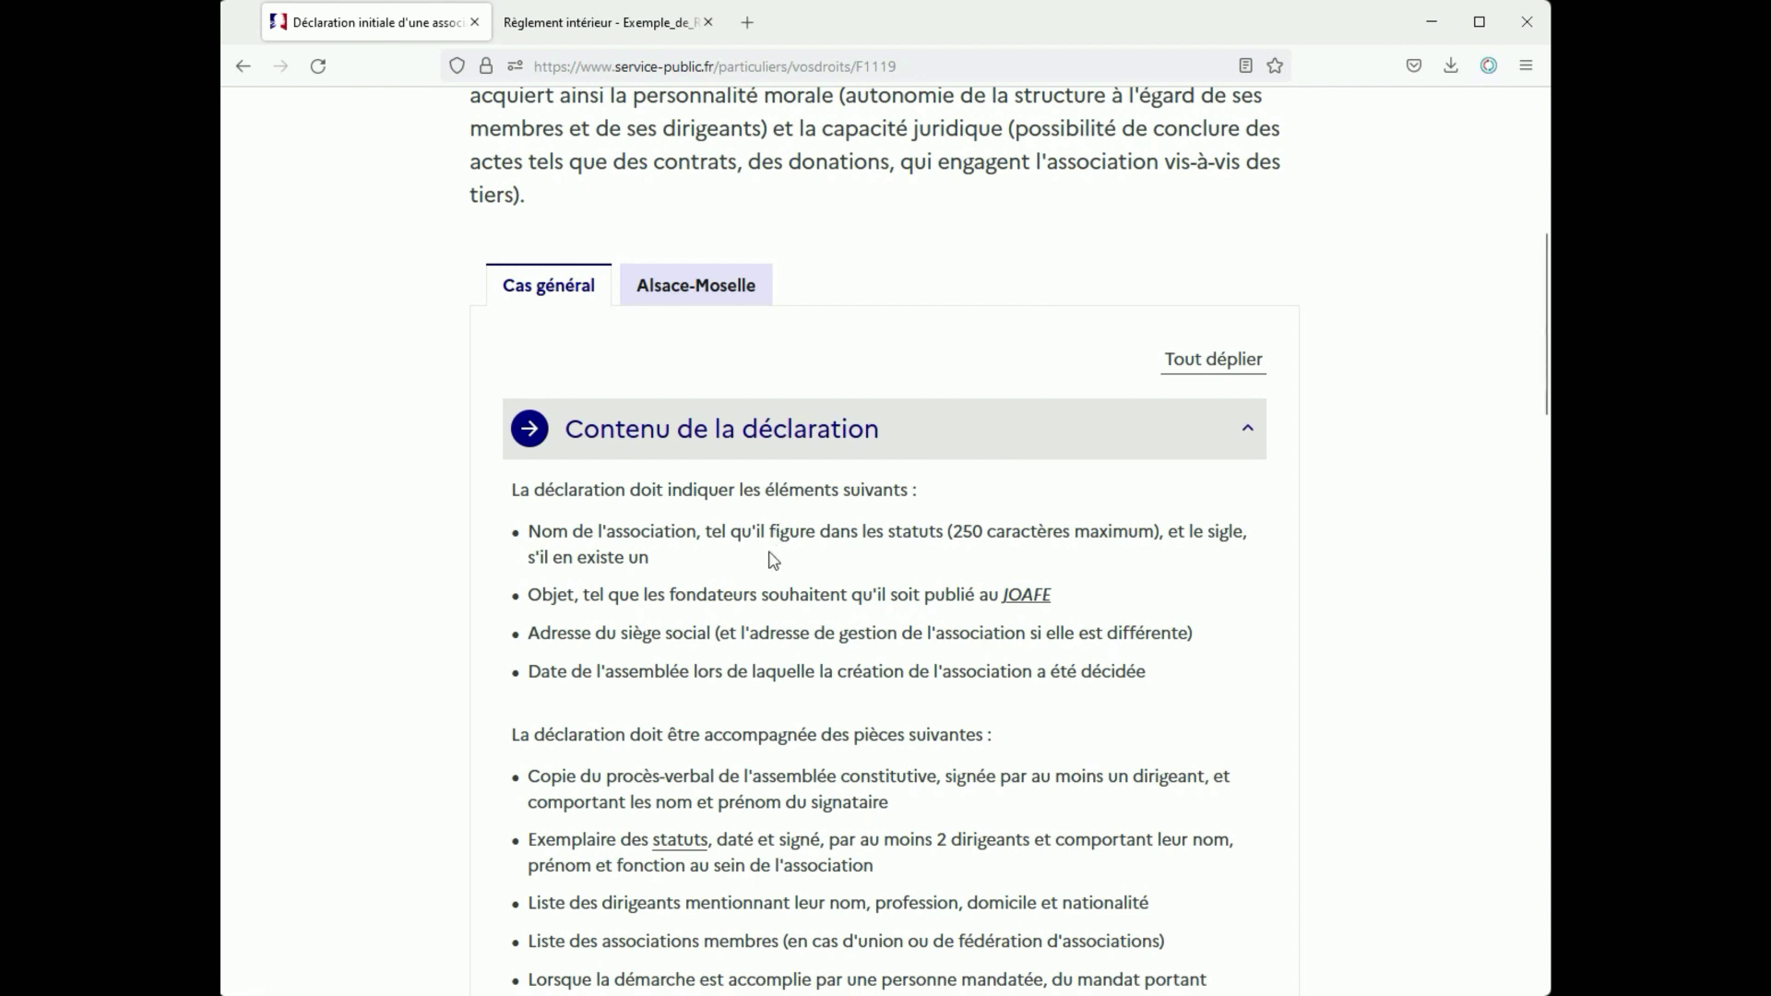
Review the information and supporting documents required for the association's initial declaration, including the "Attention" note.
{"action": "scroll", "coordinate": [1172, 710], "scroll_direction": "down", "scroll_amount": 3}
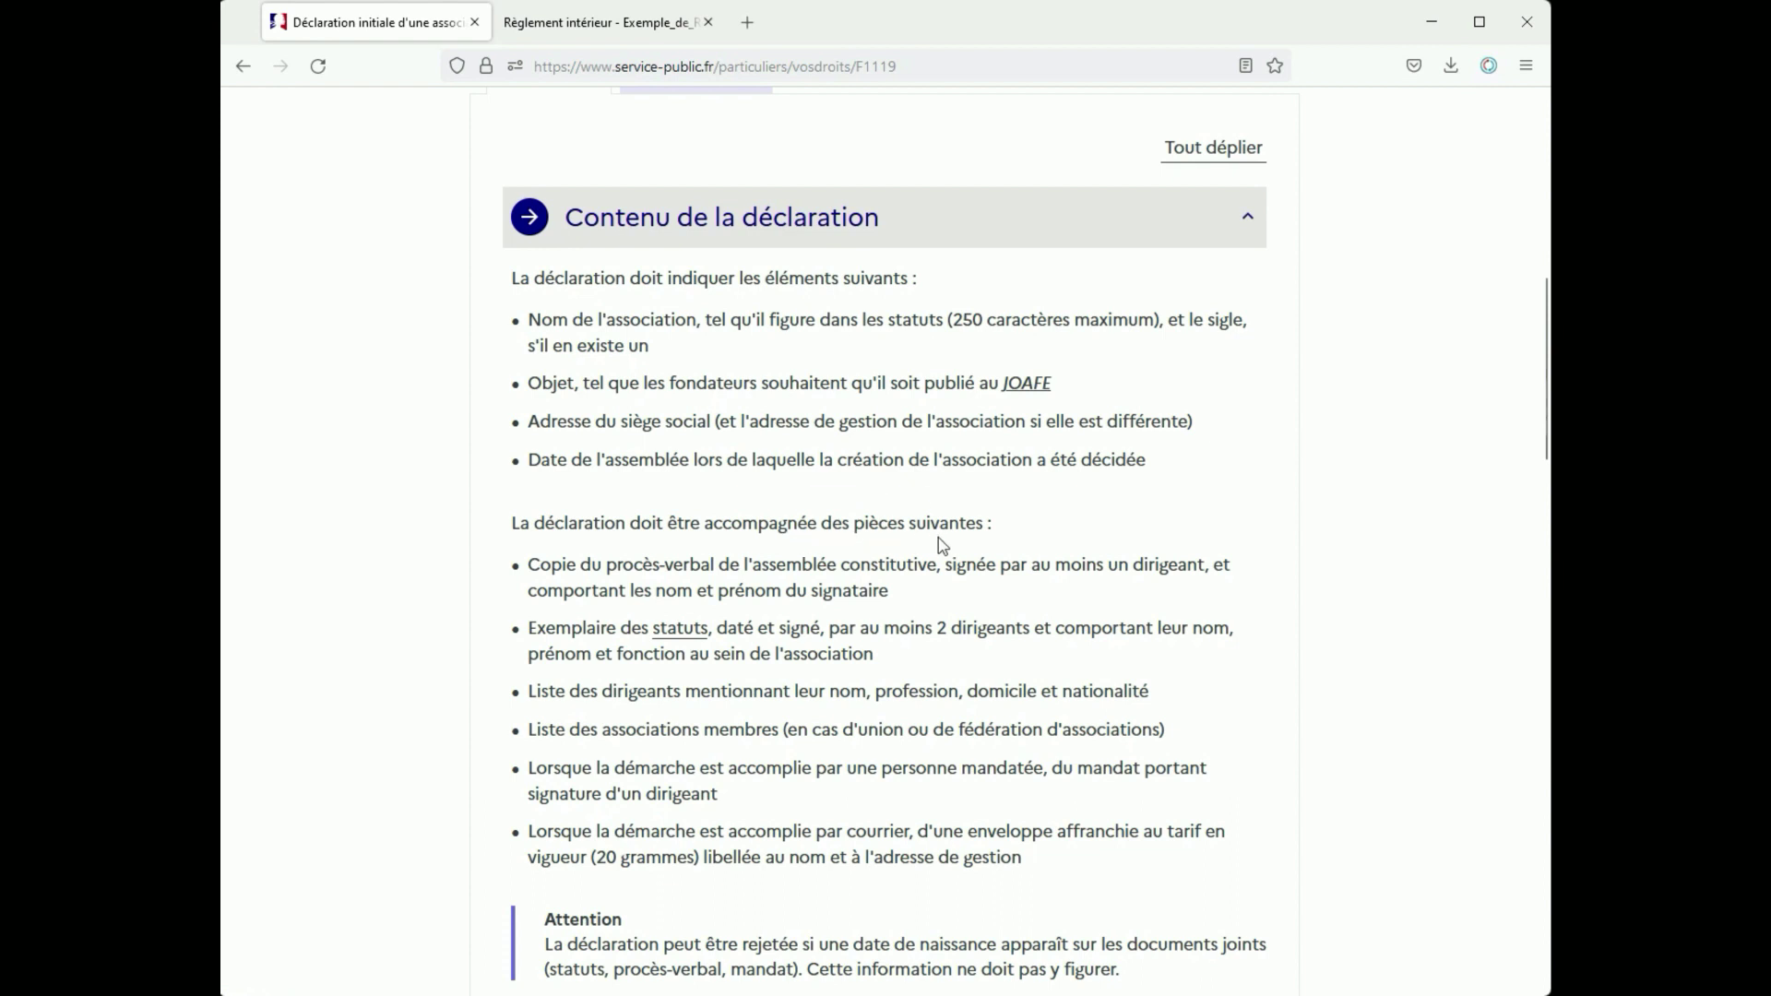
{"action": "scroll", "coordinate": [1148, 501], "scroll_direction": "down", "scroll_amount": 1}
{"action": "scroll", "coordinate": [1148, 500], "scroll_direction": "down", "scroll_amount": 2}
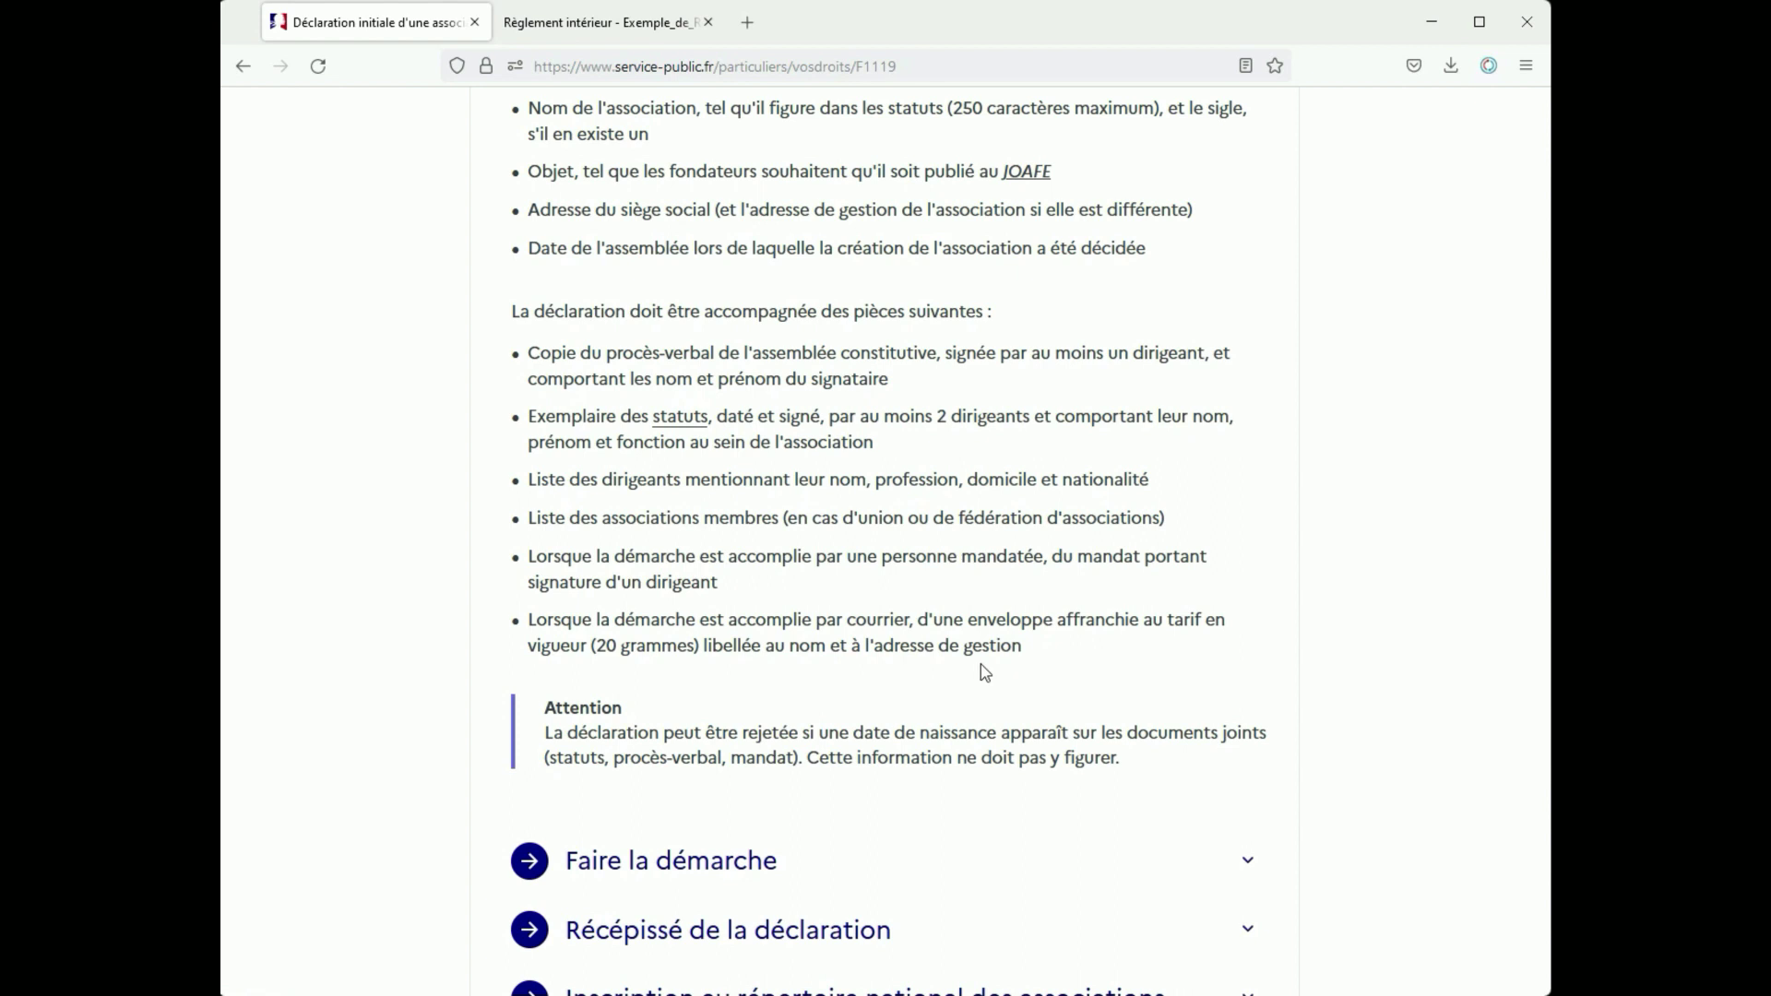
{"action": "scroll", "coordinate": [981, 665], "scroll_direction": "up", "scroll_amount": 1}
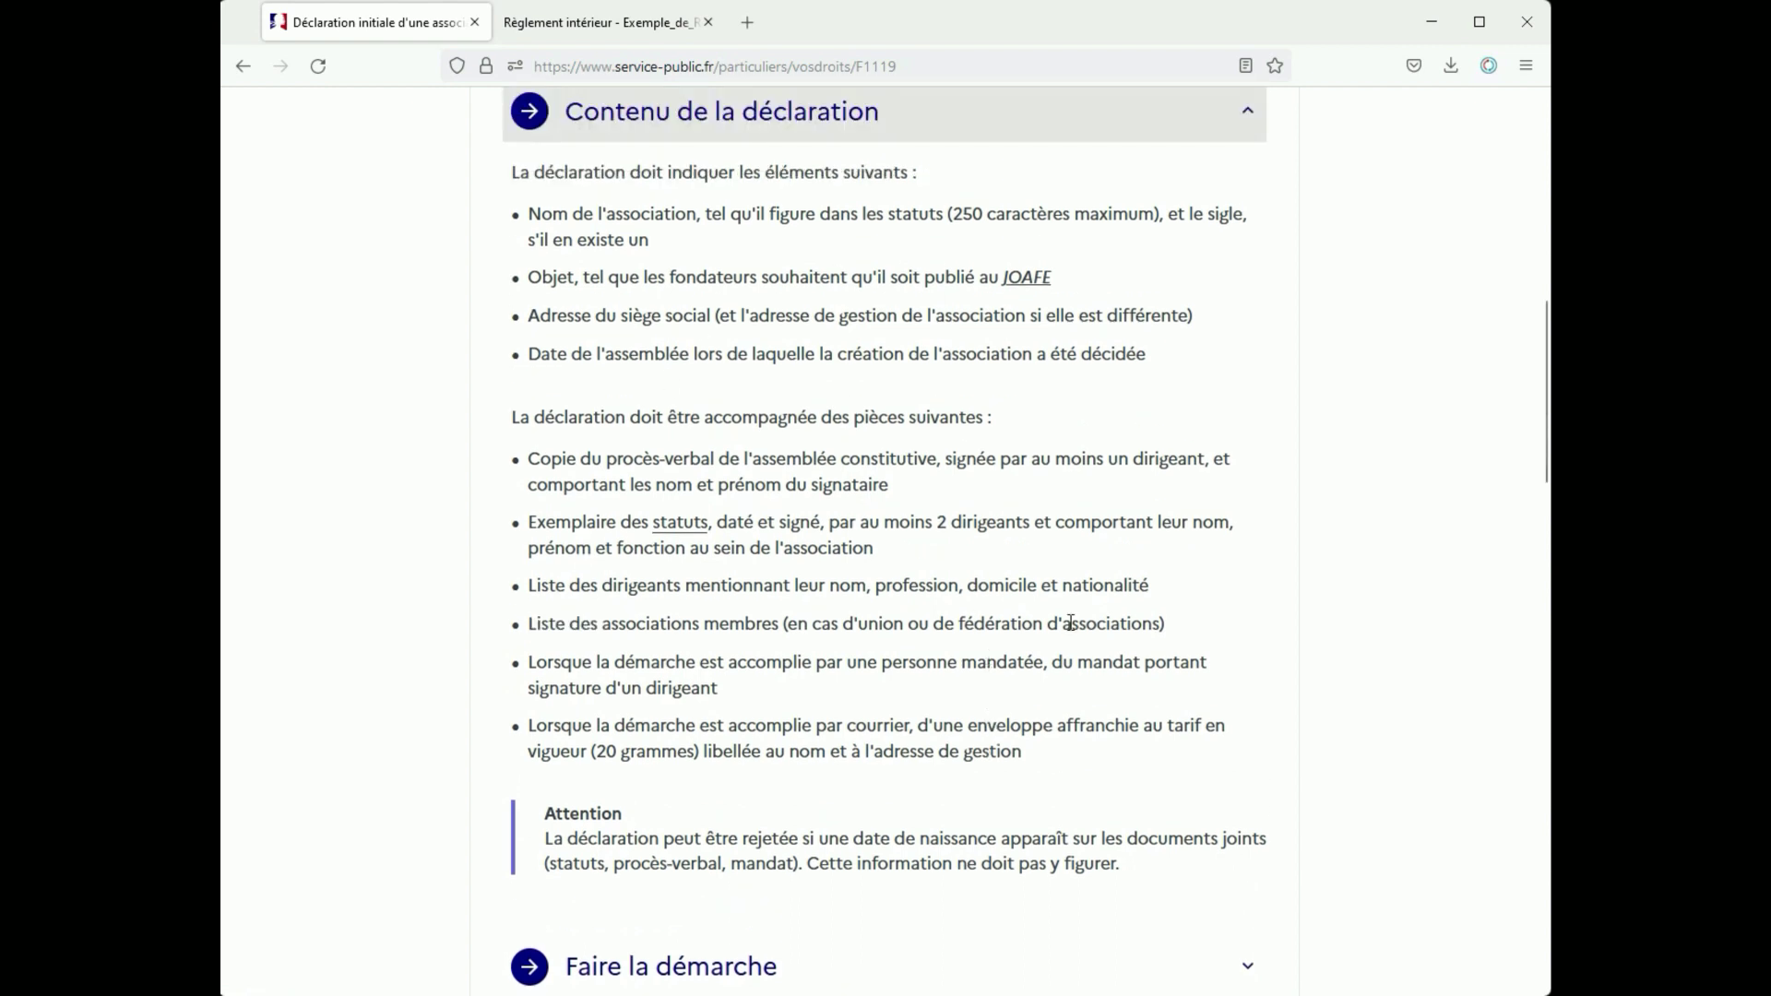
Expand "Faire la démarche", choose the "En ligne" option and open the "Création d'une association (e-création)" teleservice page.
{"action": "scroll", "coordinate": [1078, 631], "scroll_direction": "down", "scroll_amount": 4}
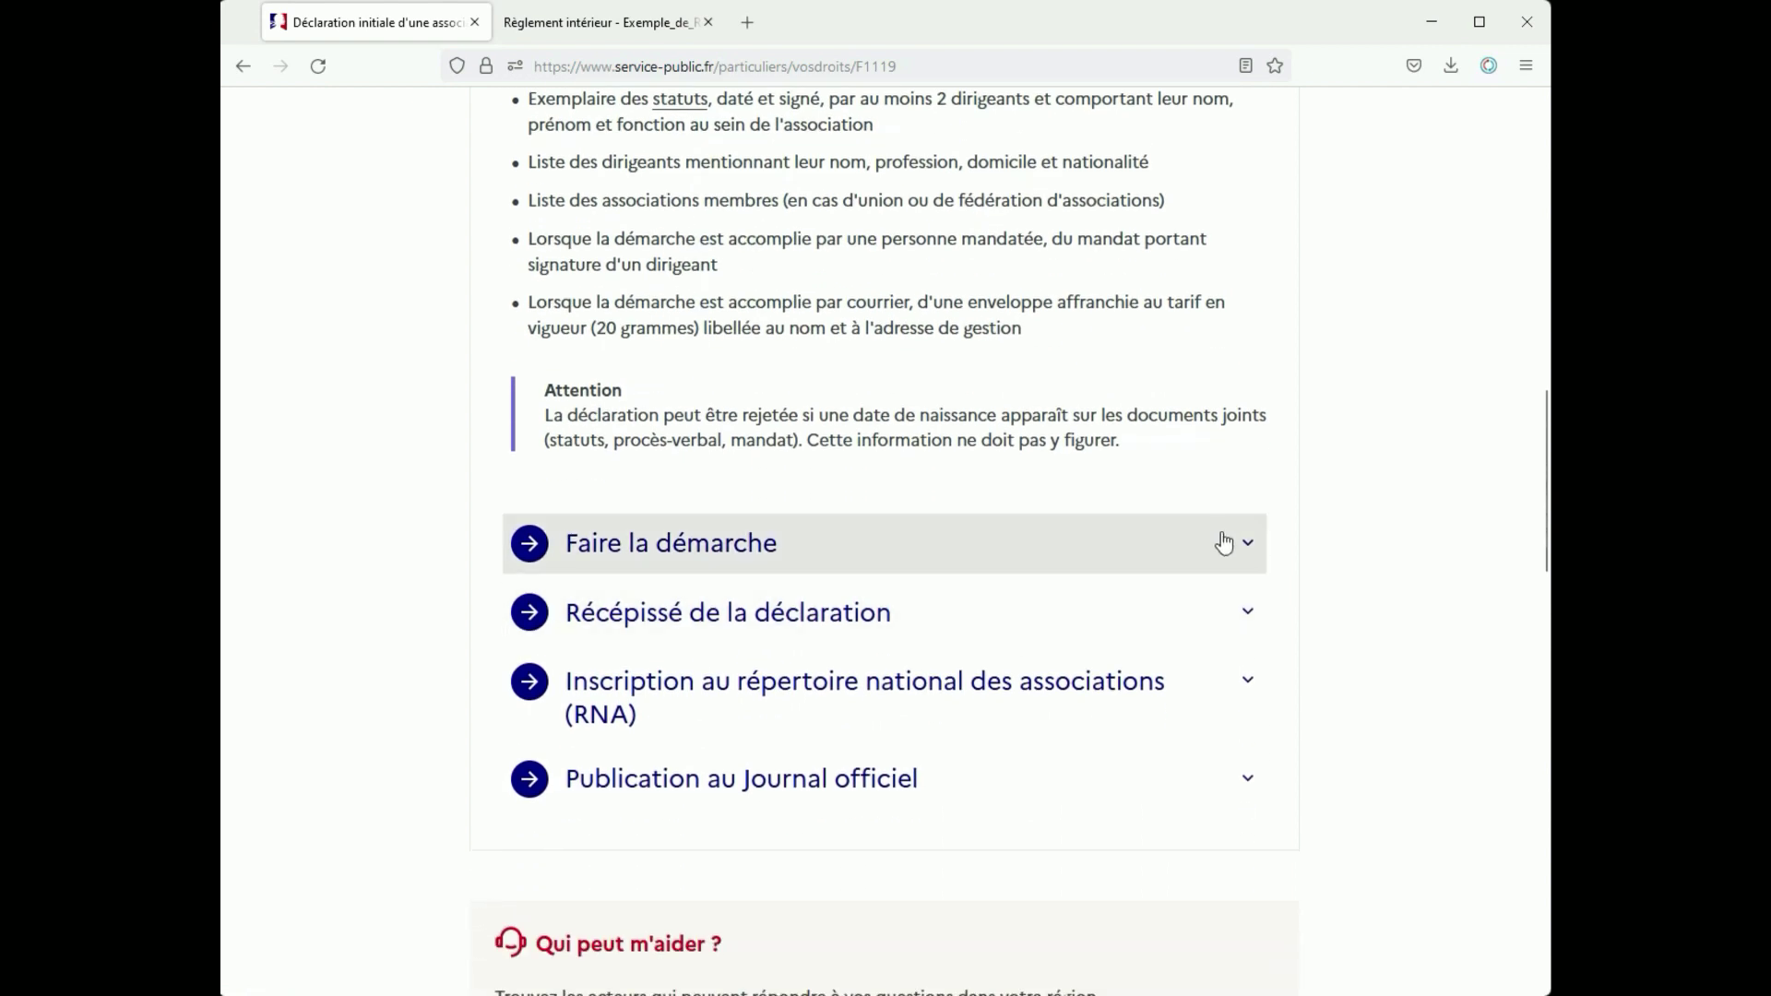
{"action": "left_click", "coordinate": [1224, 546]}
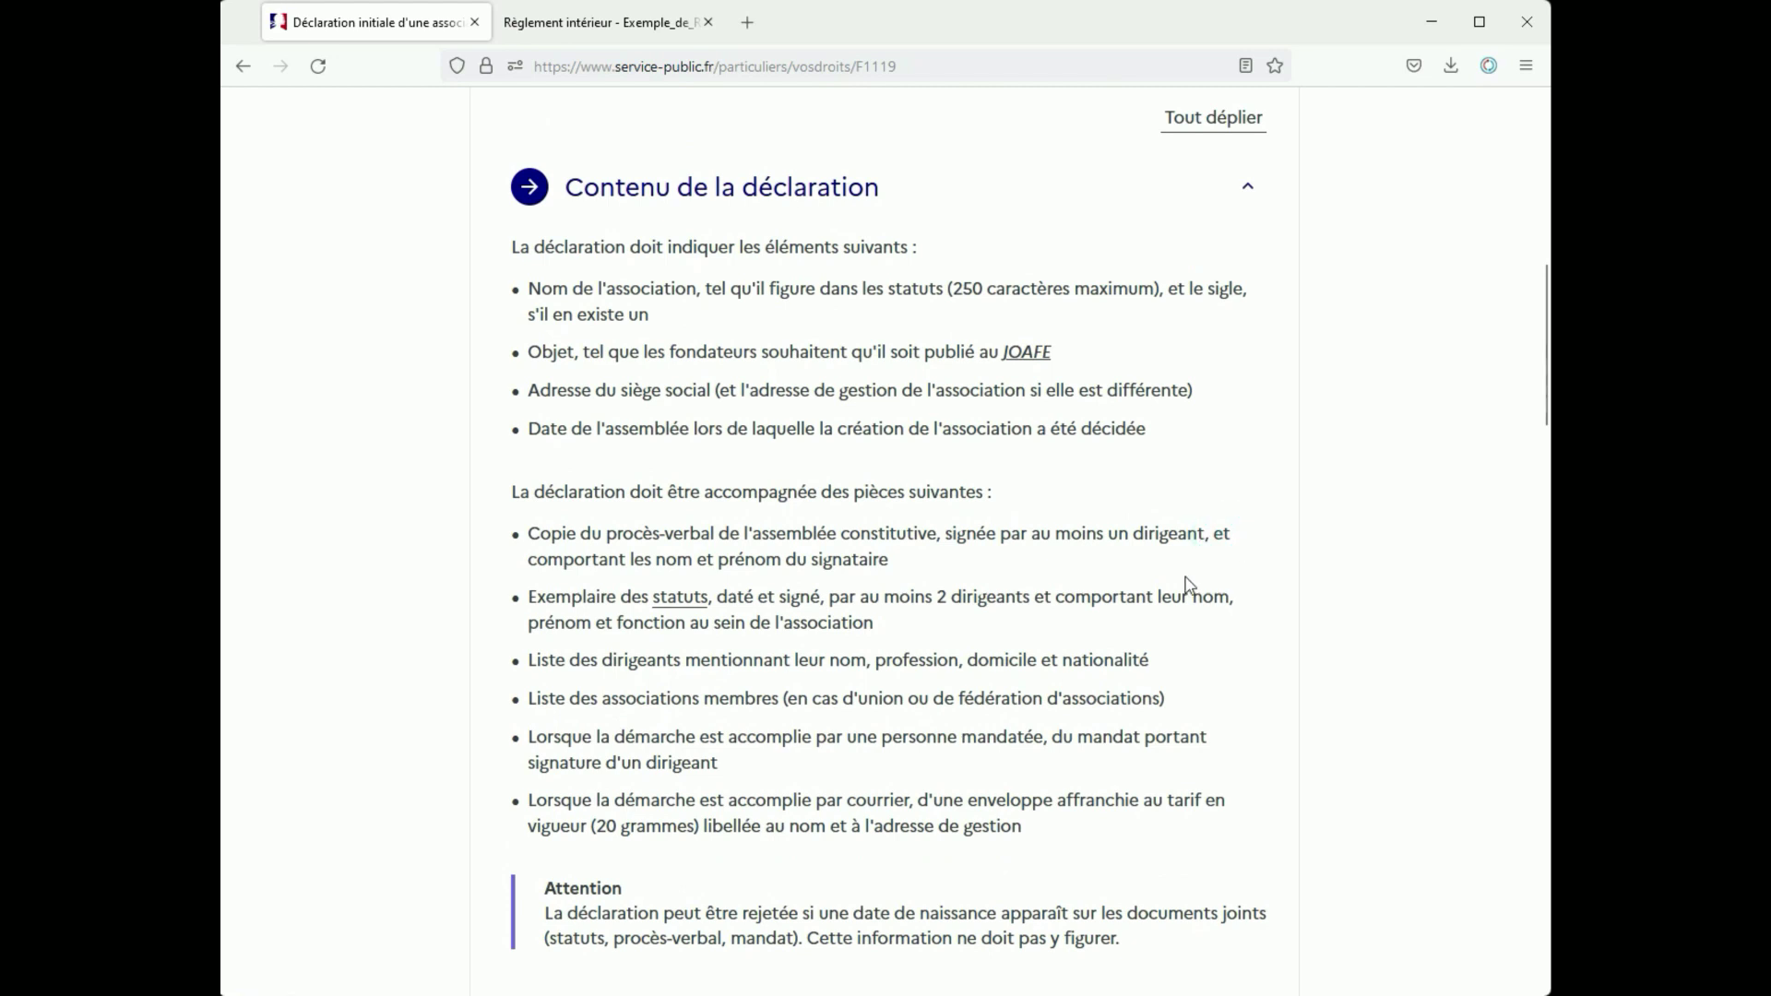
{"action": "scroll", "coordinate": [1188, 585], "scroll_direction": "down", "scroll_amount": 7}
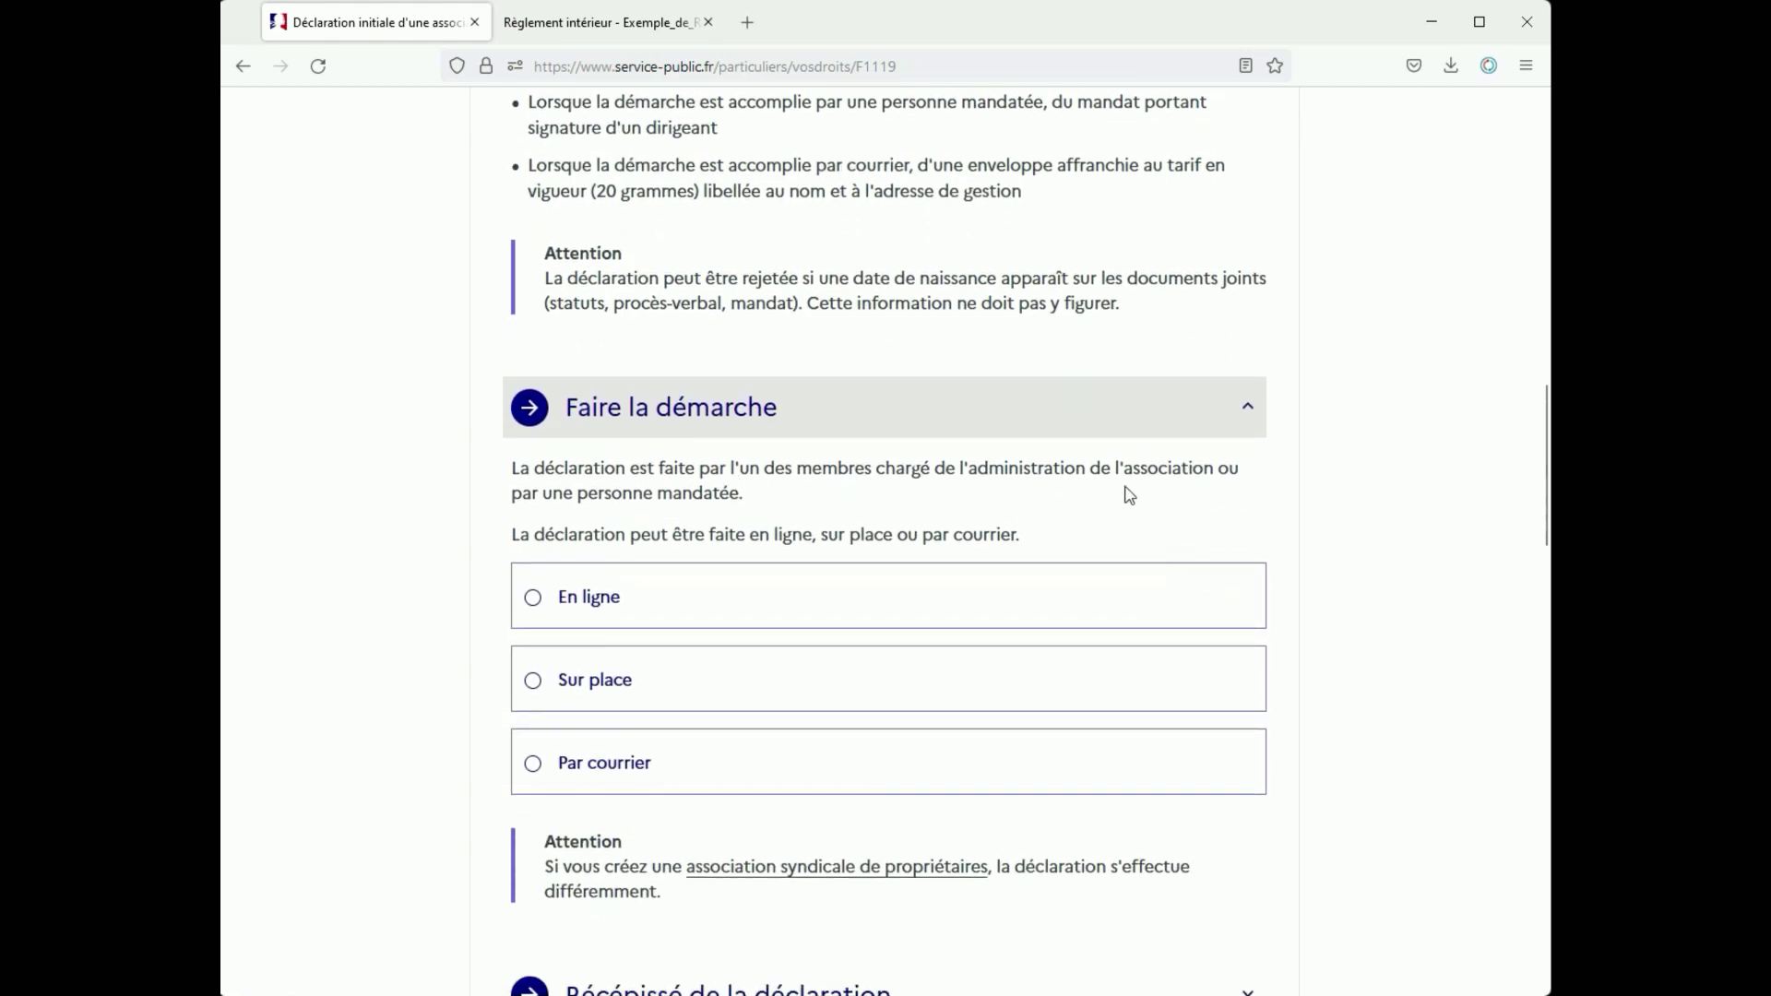
{"action": "left_click", "coordinate": [592, 597]}
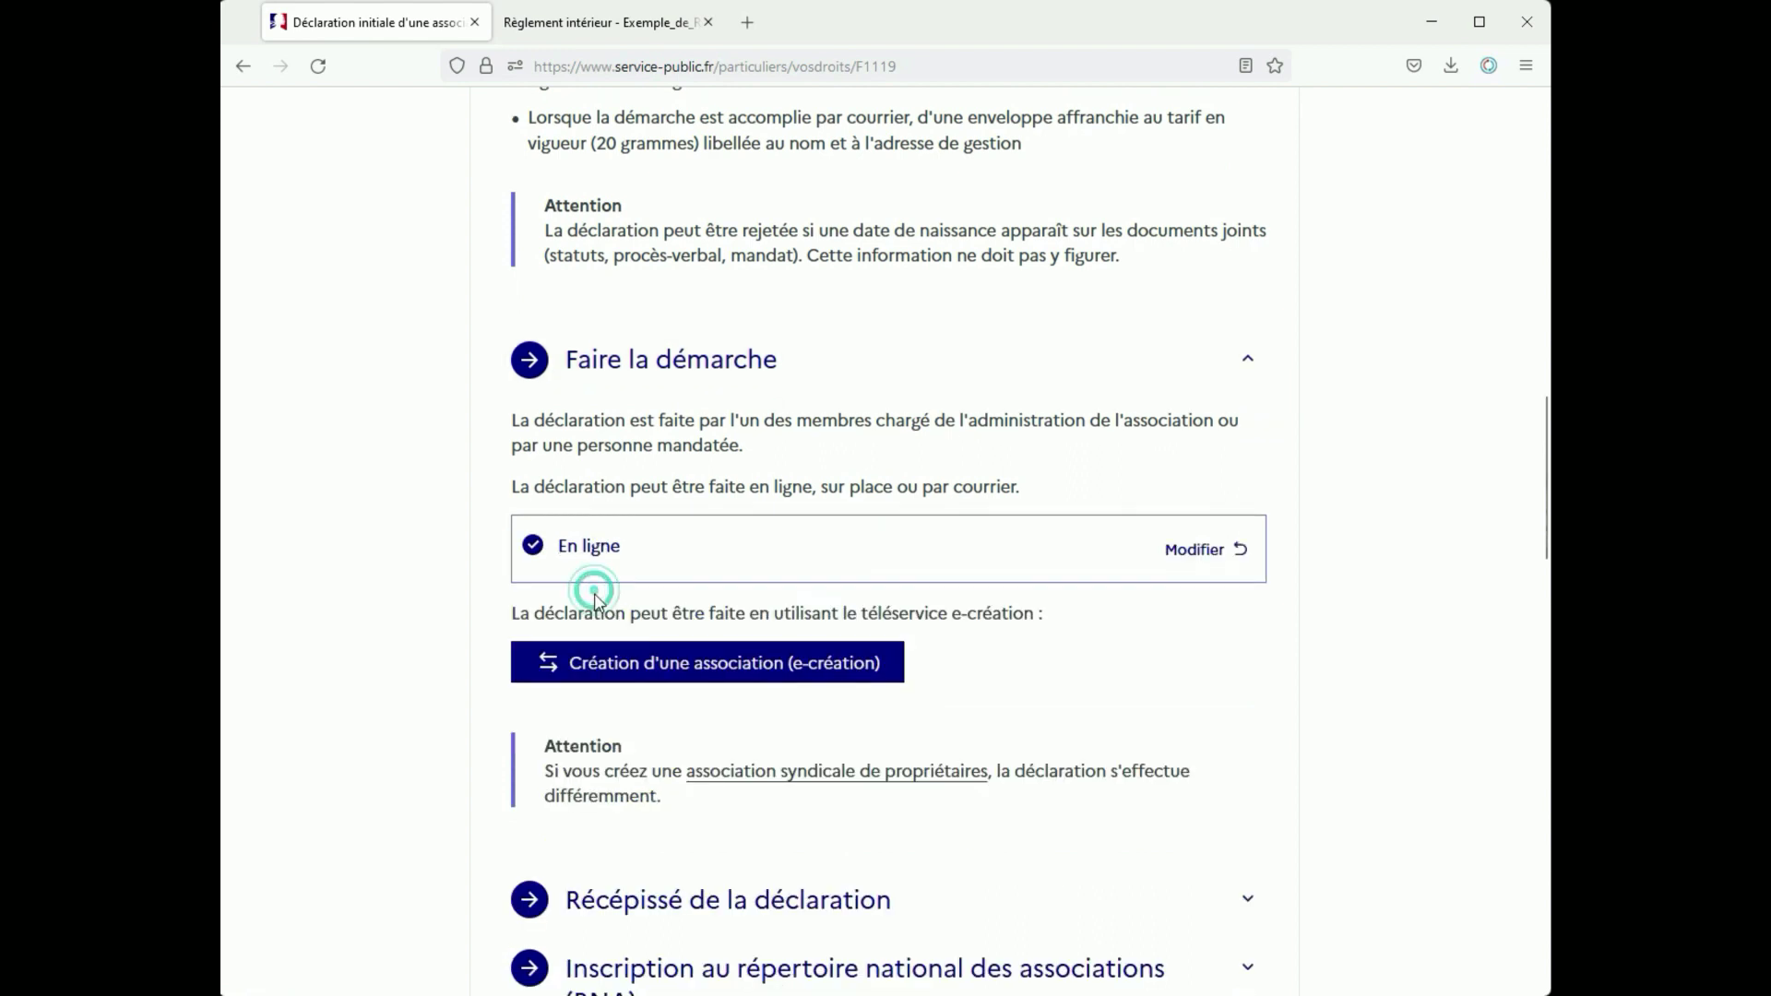
{"action": "left_click", "coordinate": [684, 664]}
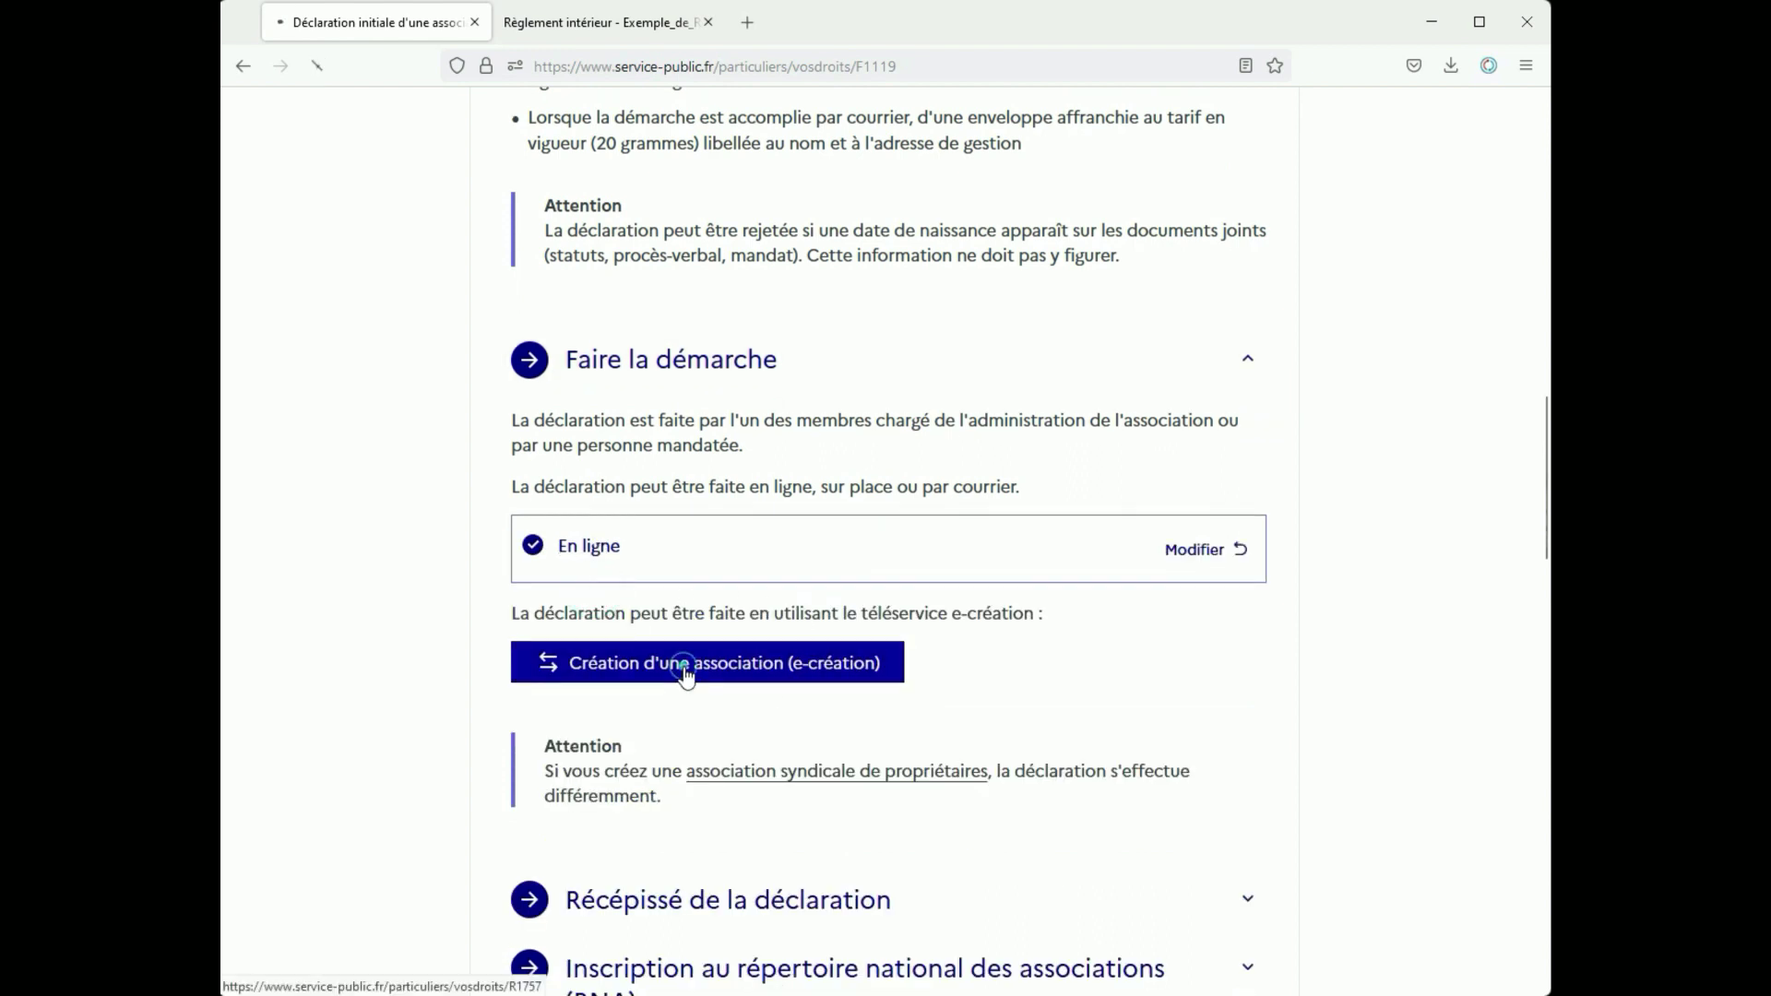
Review the purpose of the e-création procedure and the digital documents it requires, and return to "Déclaration initiale d'une association".
{"action": "scroll", "coordinate": [723, 625], "scroll_direction": "down", "scroll_amount": 5}
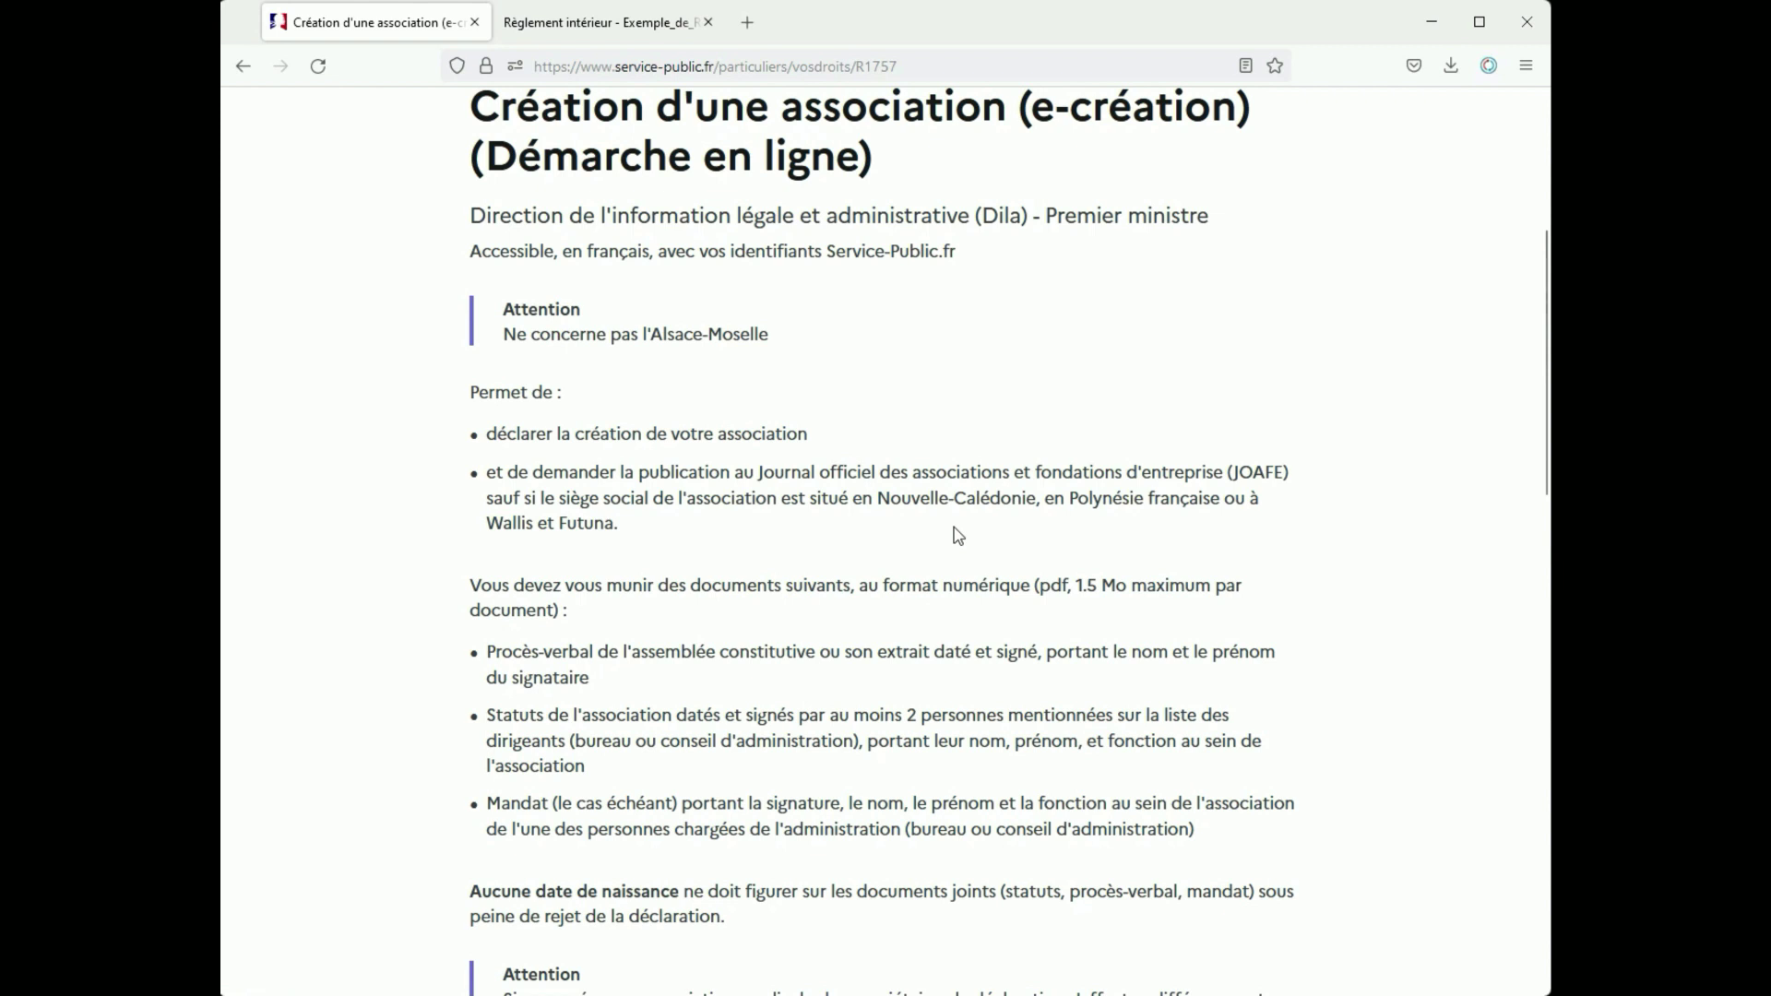
{"action": "scroll", "coordinate": [957, 534], "scroll_direction": "down", "scroll_amount": 3}
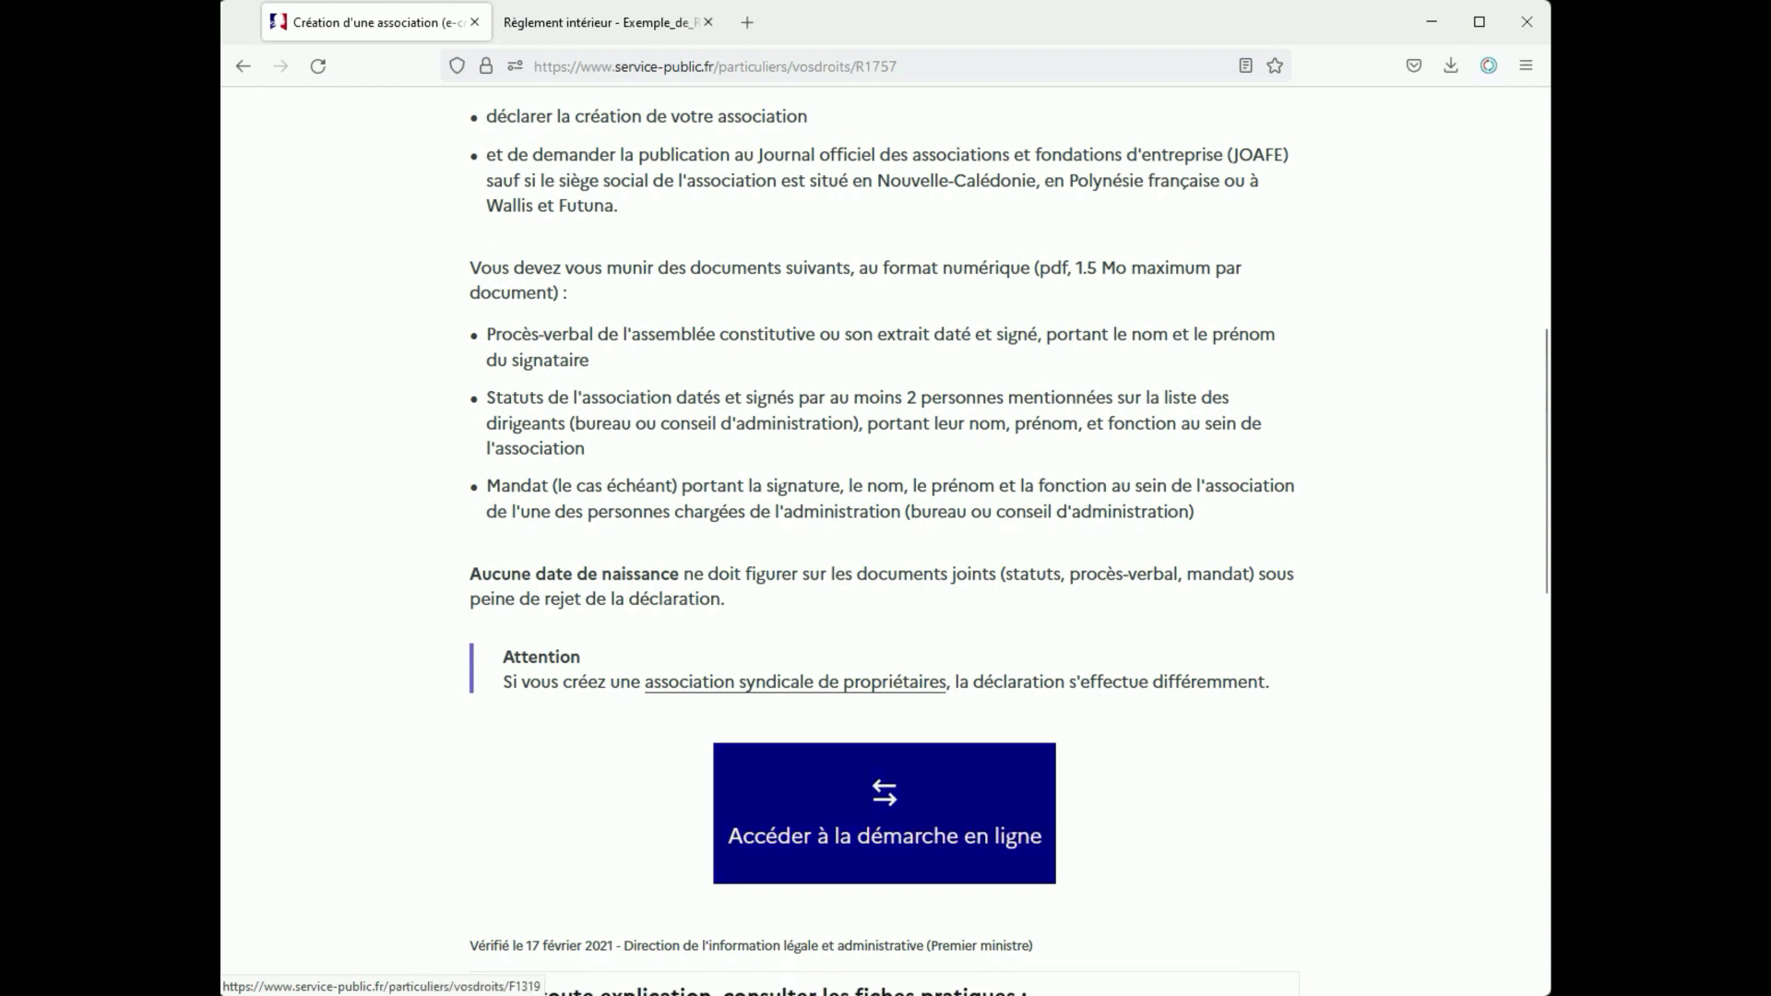
{"action": "left_click", "coordinate": [242, 68]}
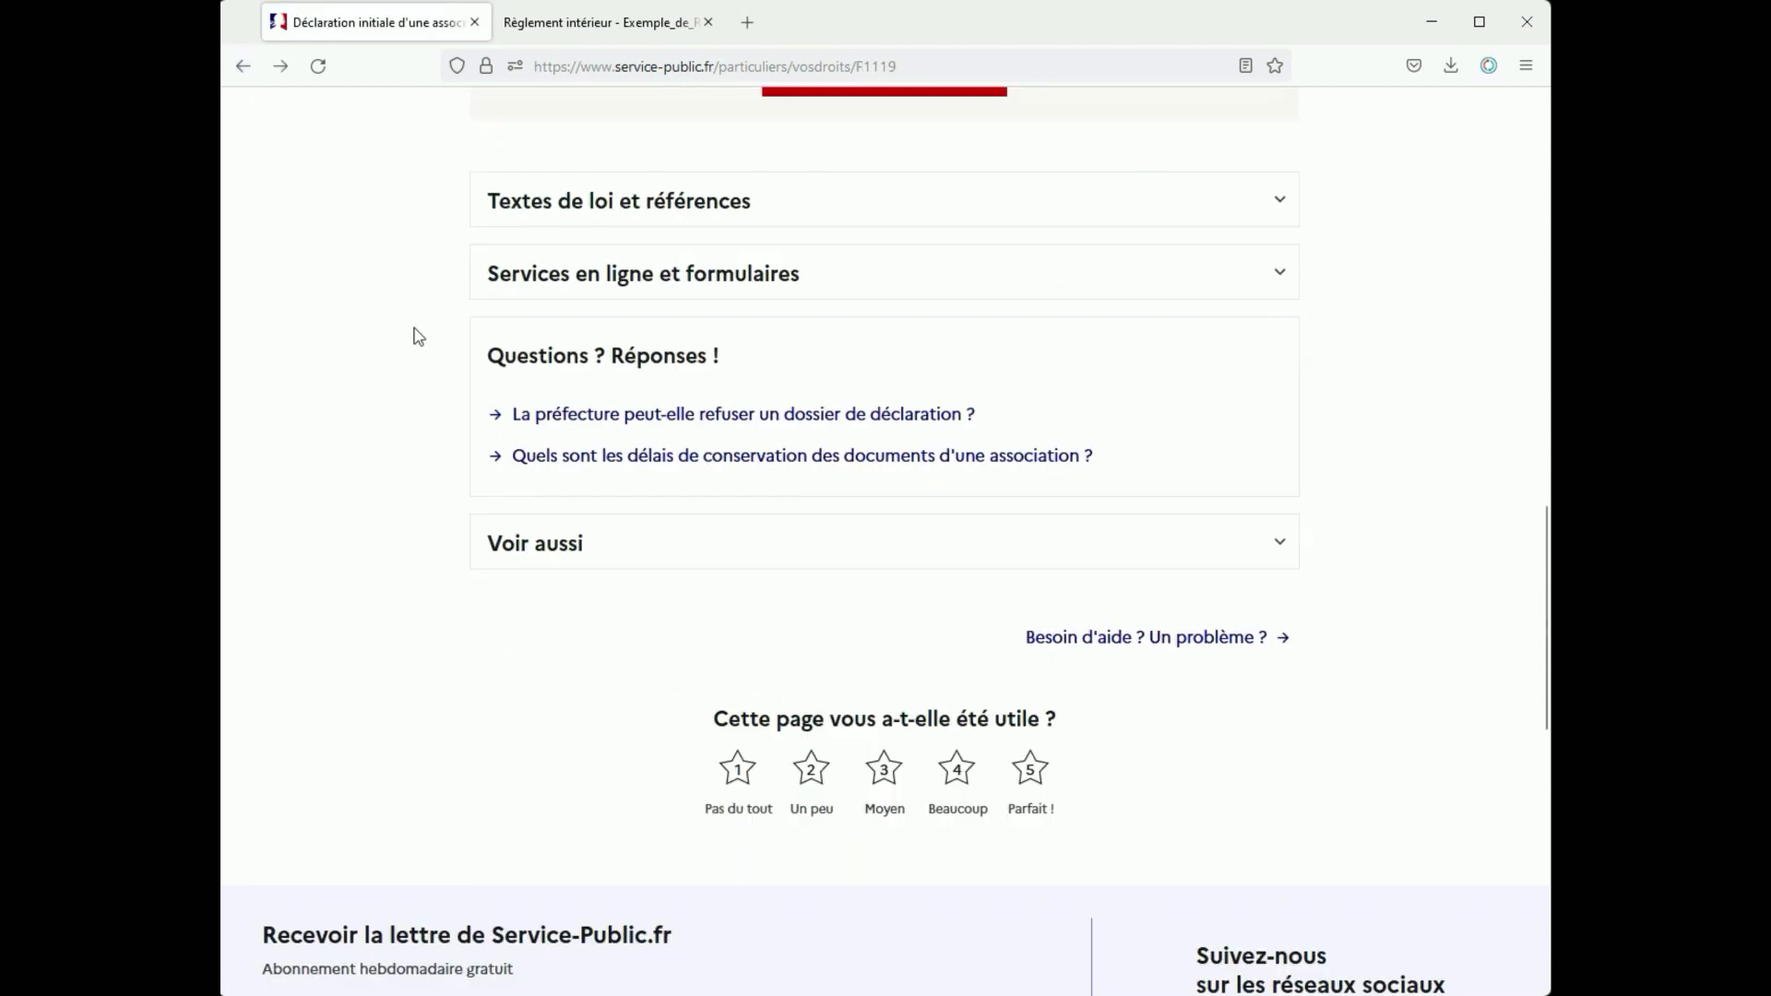
Expand "Contenu de la déclaration" again and follow its "statuts" link to the page on drafting an association's statutes.
{"action": "scroll", "coordinate": [443, 415], "scroll_direction": "up", "scroll_amount": 15}
{"action": "scroll", "coordinate": [443, 417], "scroll_direction": "down", "scroll_amount": 2}
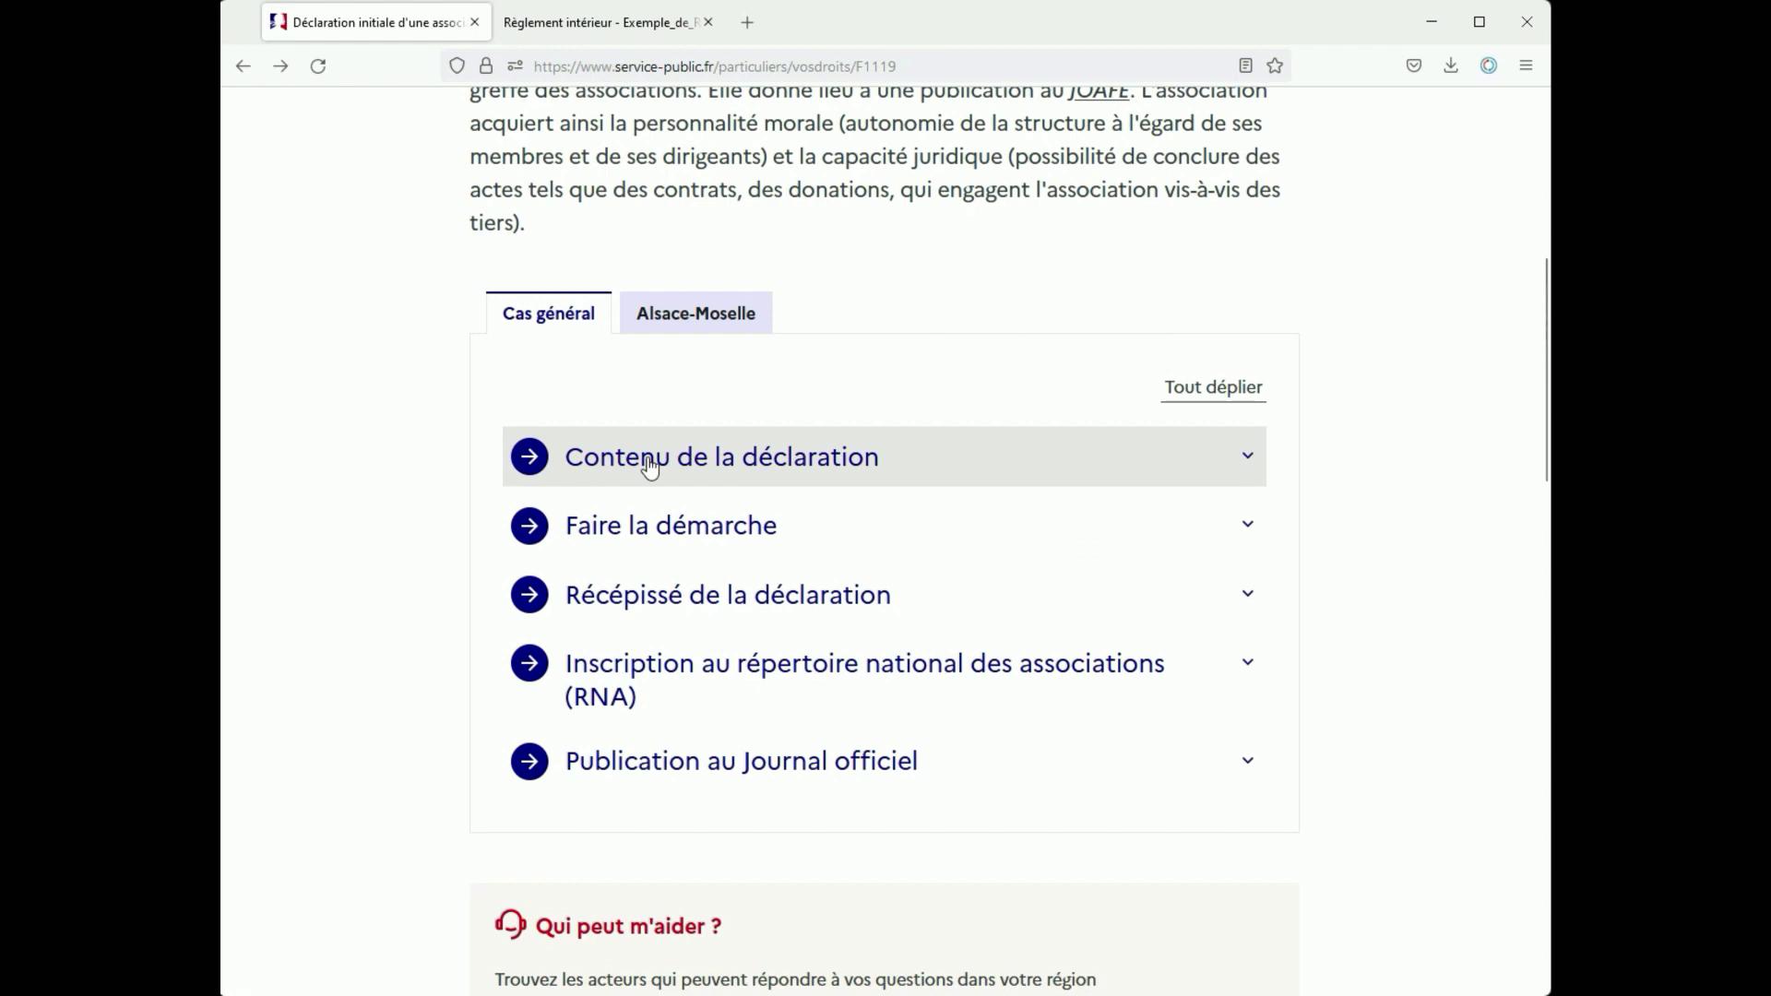
{"action": "scroll", "coordinate": [649, 468], "scroll_direction": "up", "scroll_amount": 3}
{"action": "scroll", "coordinate": [649, 468], "scroll_direction": "down", "scroll_amount": 2}
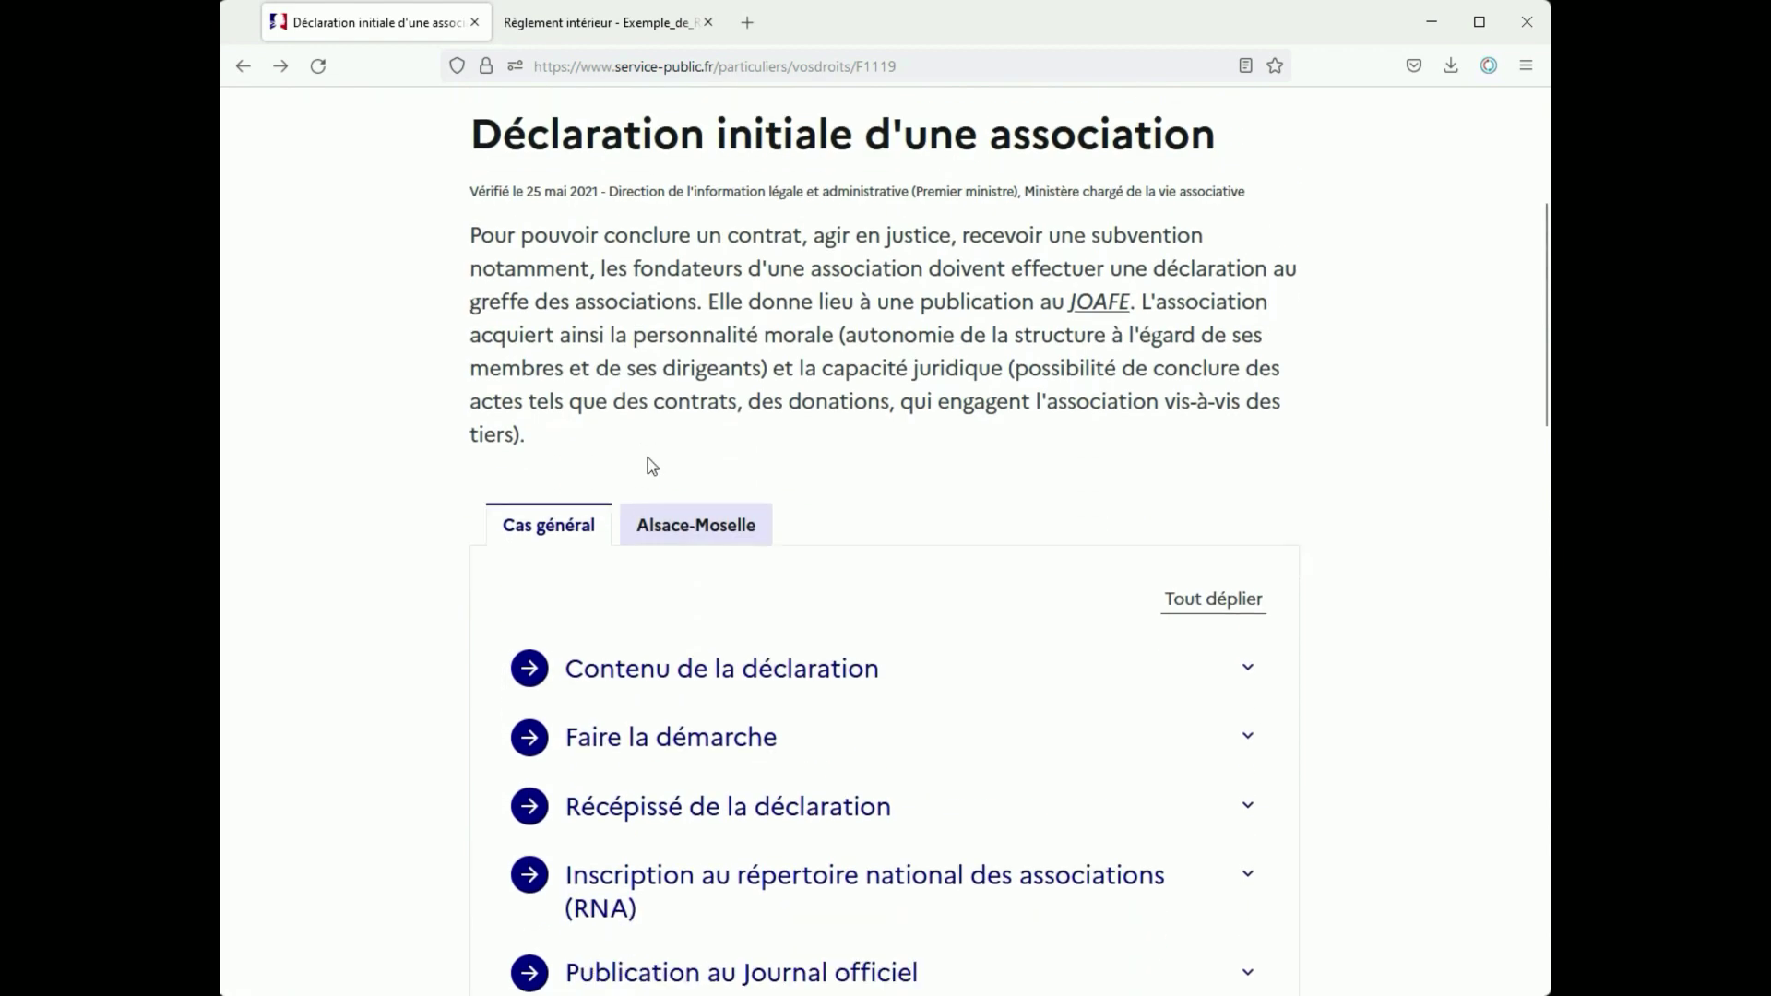
{"action": "left_click", "coordinate": [665, 564]}
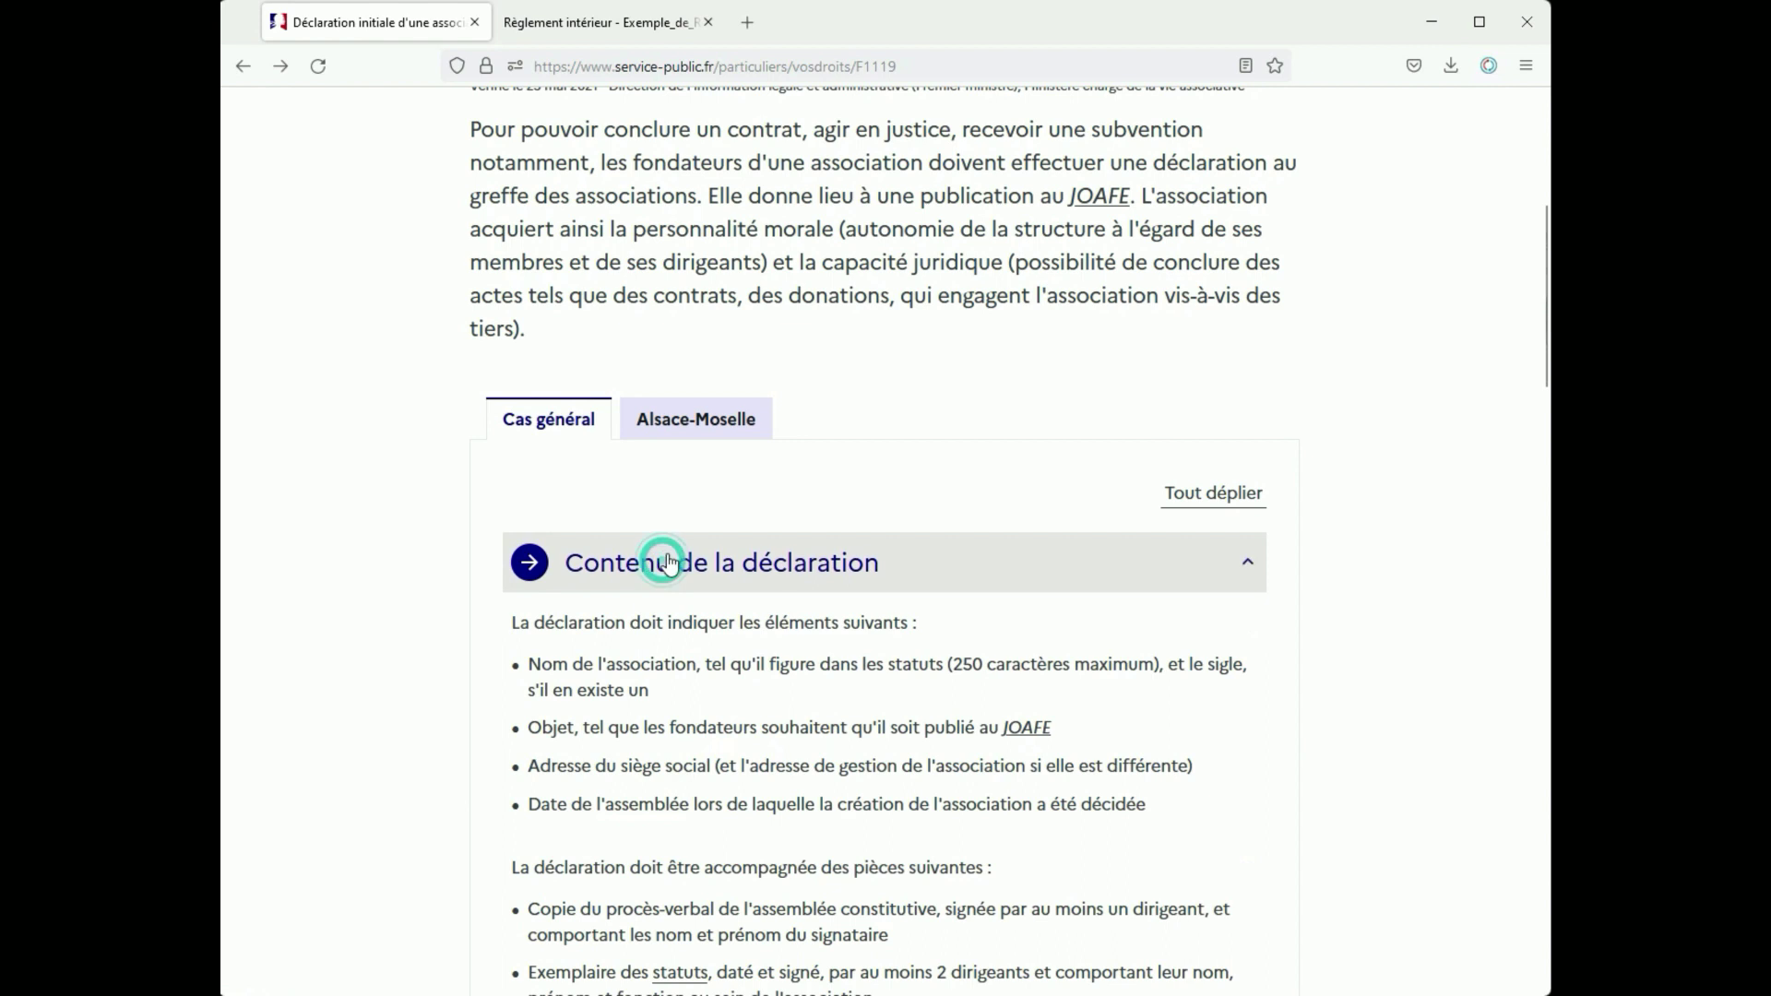
{"action": "scroll", "coordinate": [663, 558], "scroll_direction": "down", "scroll_amount": 2}
{"action": "scroll", "coordinate": [669, 554], "scroll_direction": "down", "scroll_amount": 2}
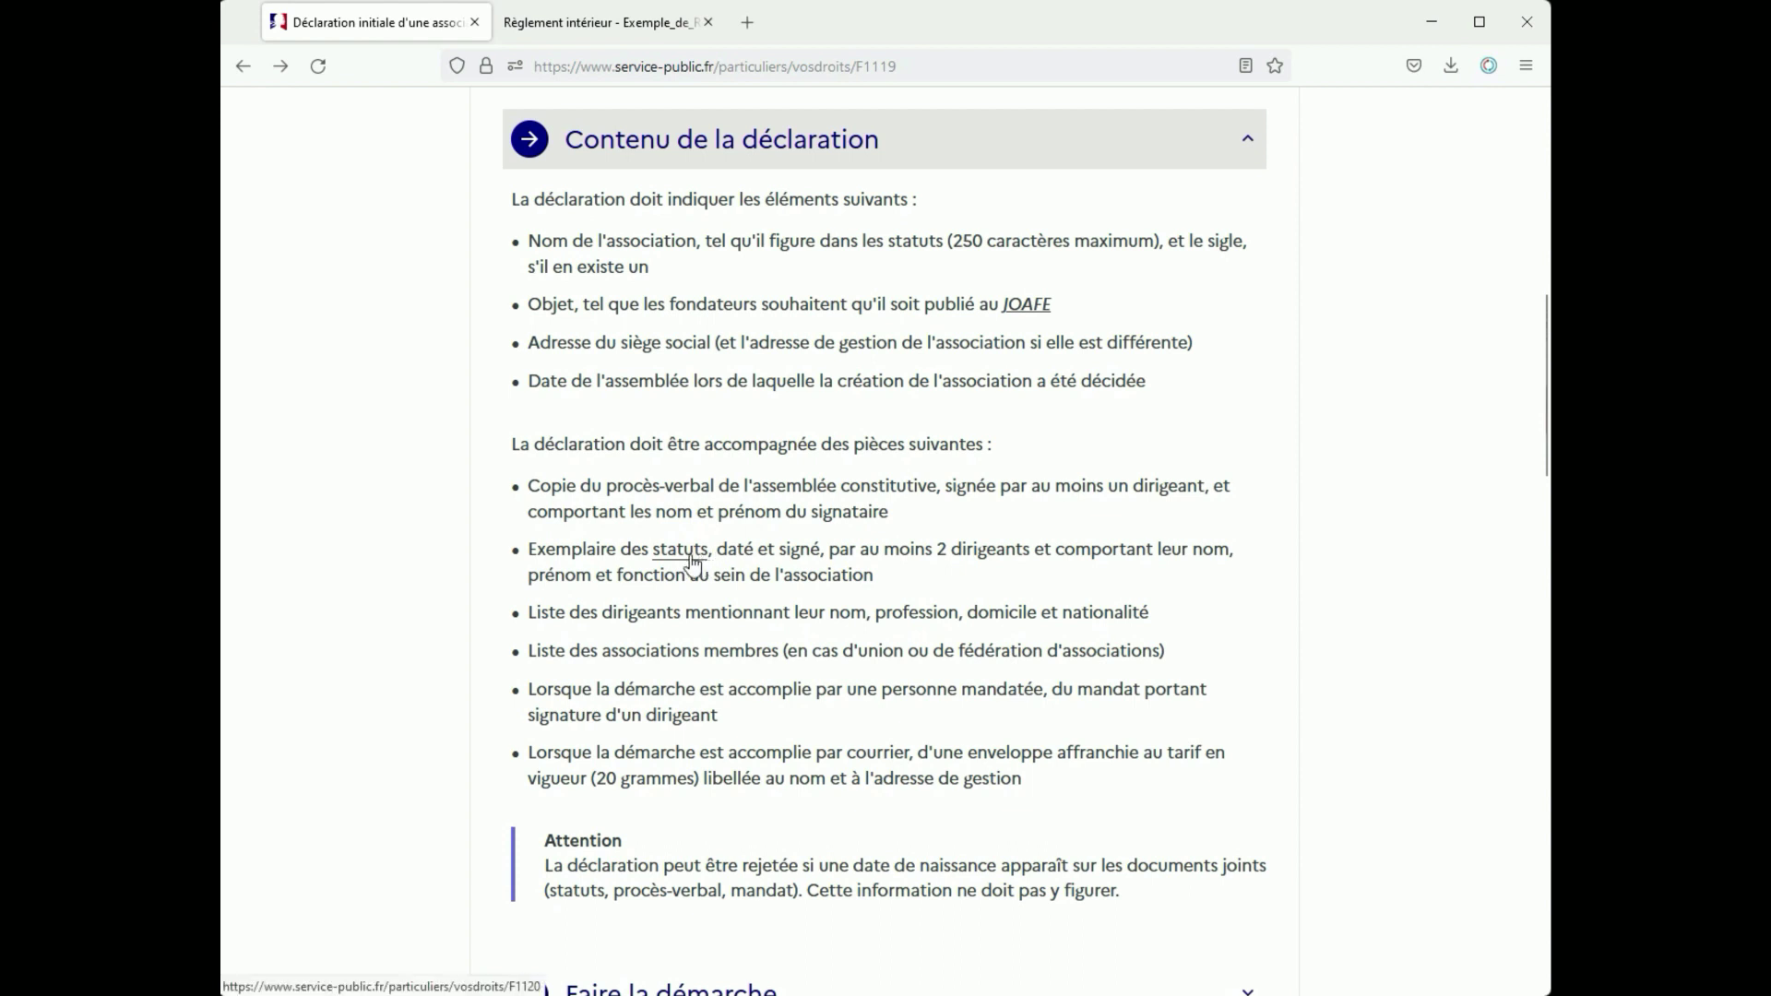
{"action": "left_click", "coordinate": [684, 553]}
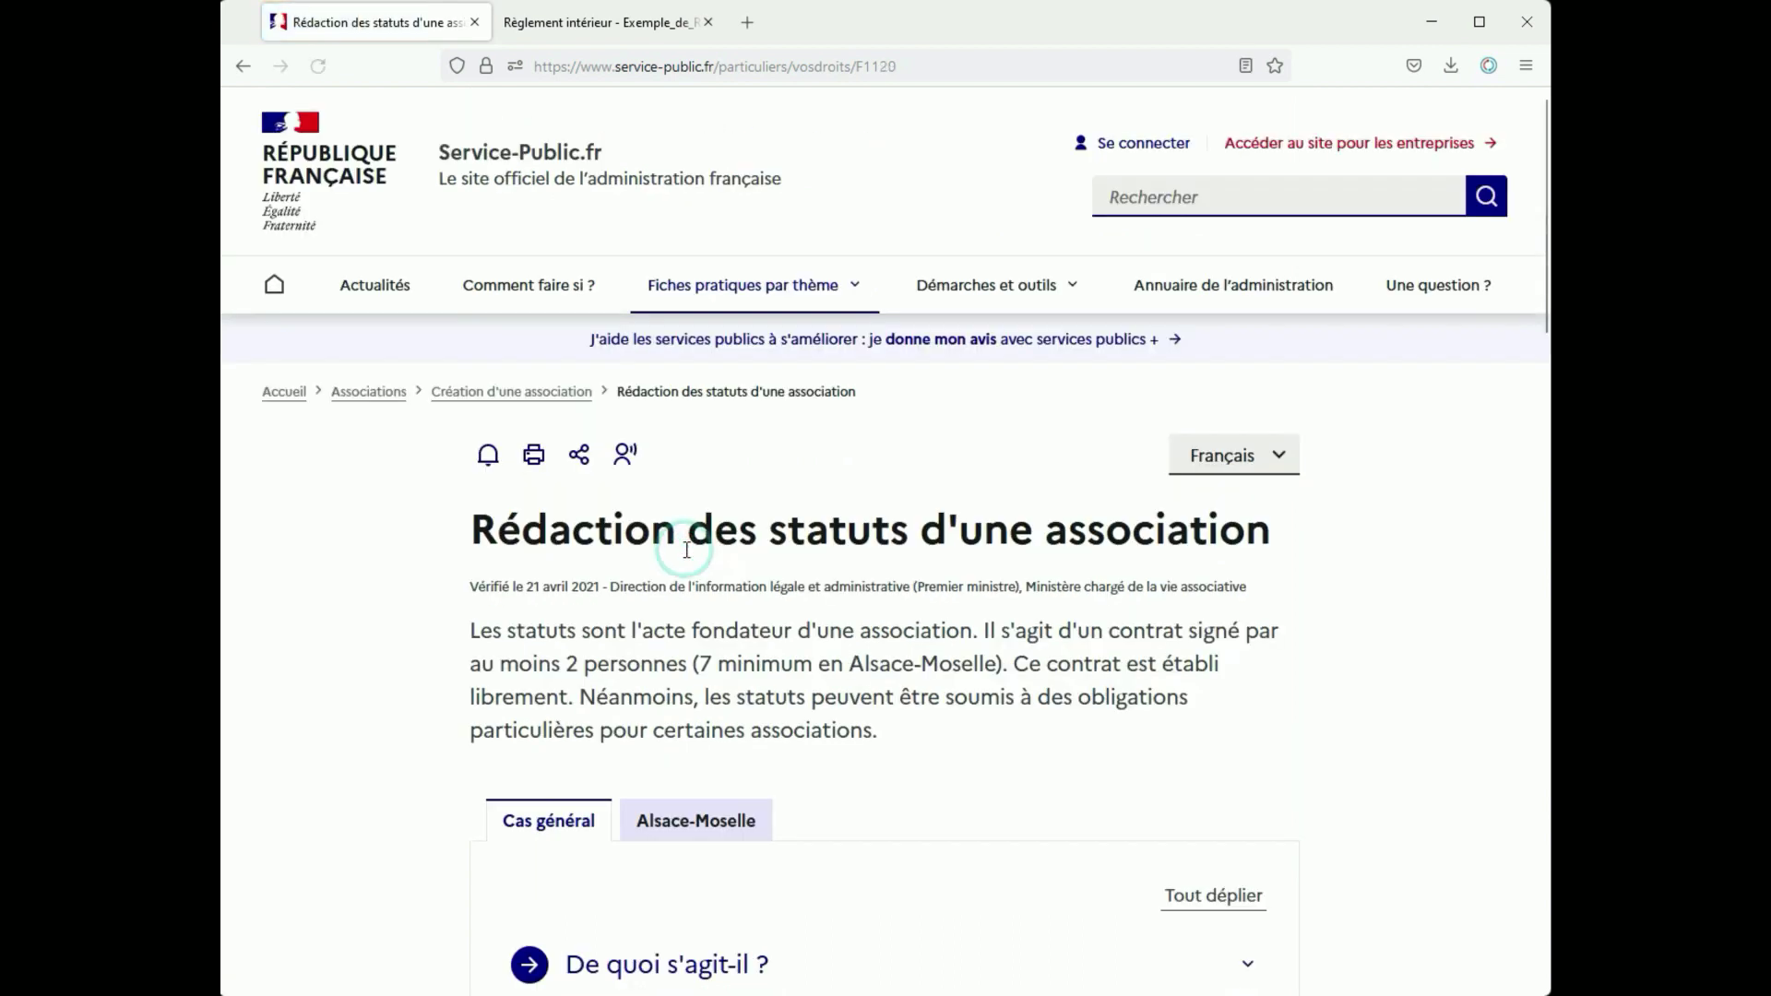
Consult the "De quoi s'agit-il ?" and "Forme" sections on an association's statutes for the general case.
{"action": "scroll", "coordinate": [692, 564], "scroll_direction": "down", "scroll_amount": 4}
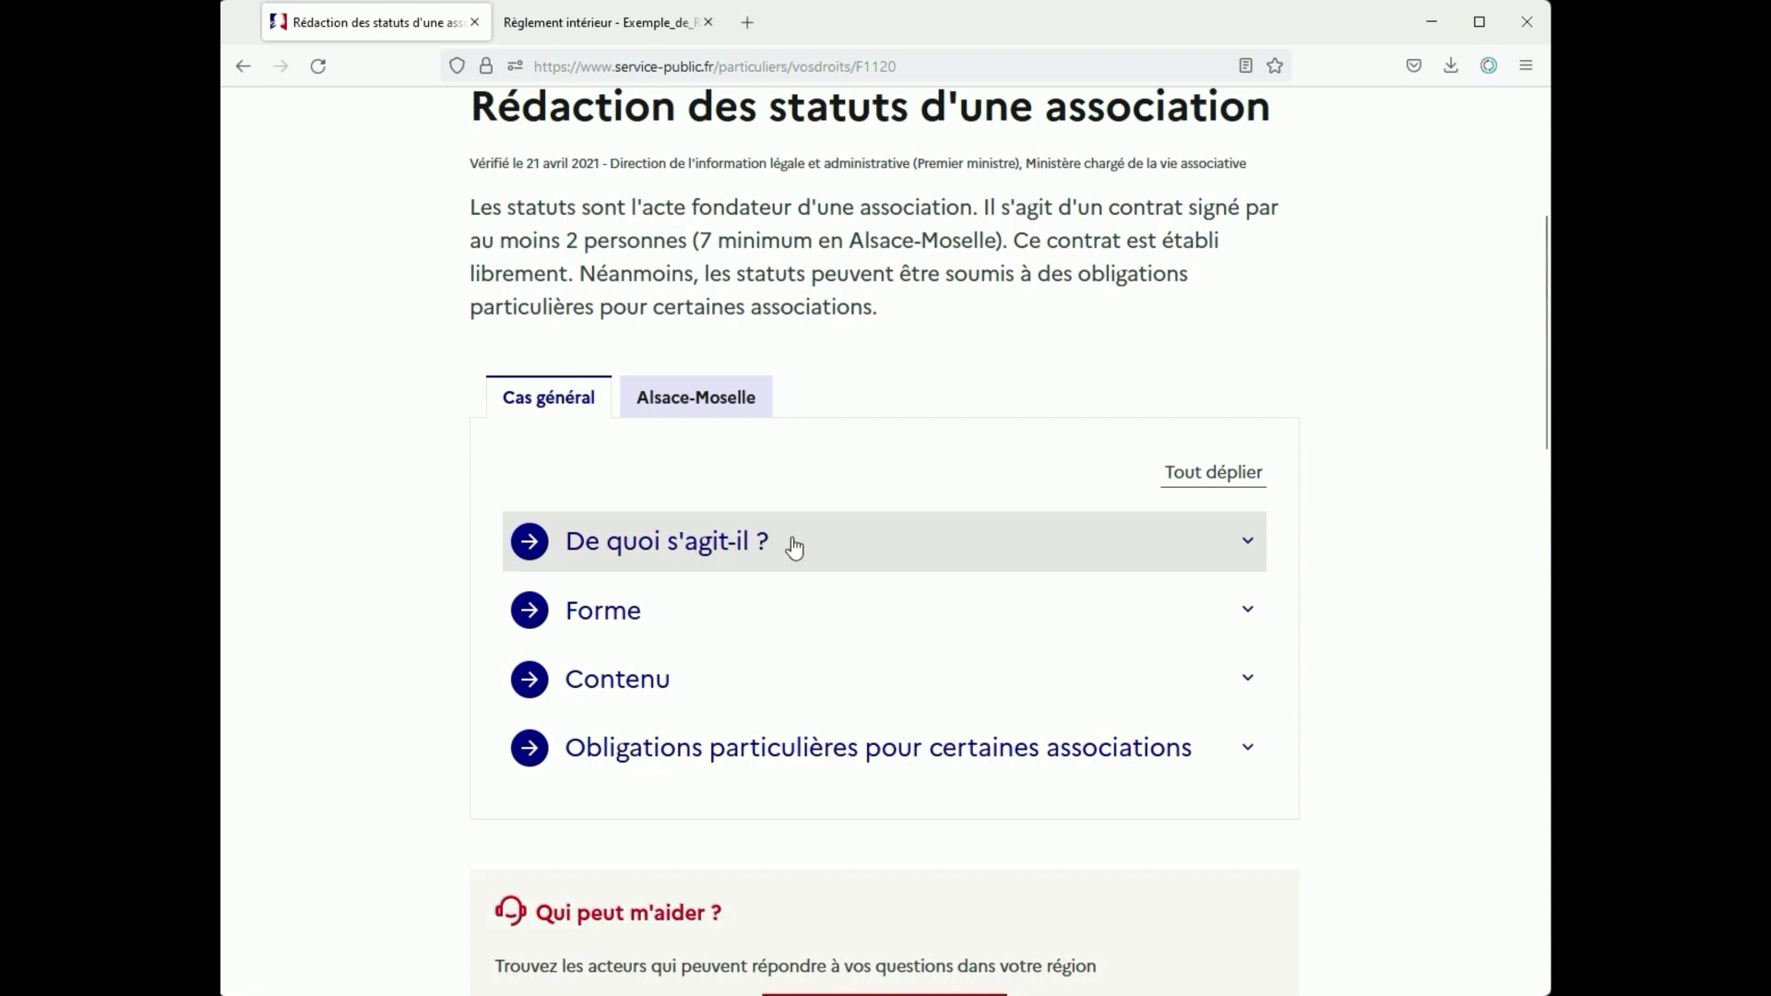
{"action": "left_click", "coordinate": [832, 552]}
{"action": "scroll", "coordinate": [830, 553], "scroll_direction": "down", "scroll_amount": 2}
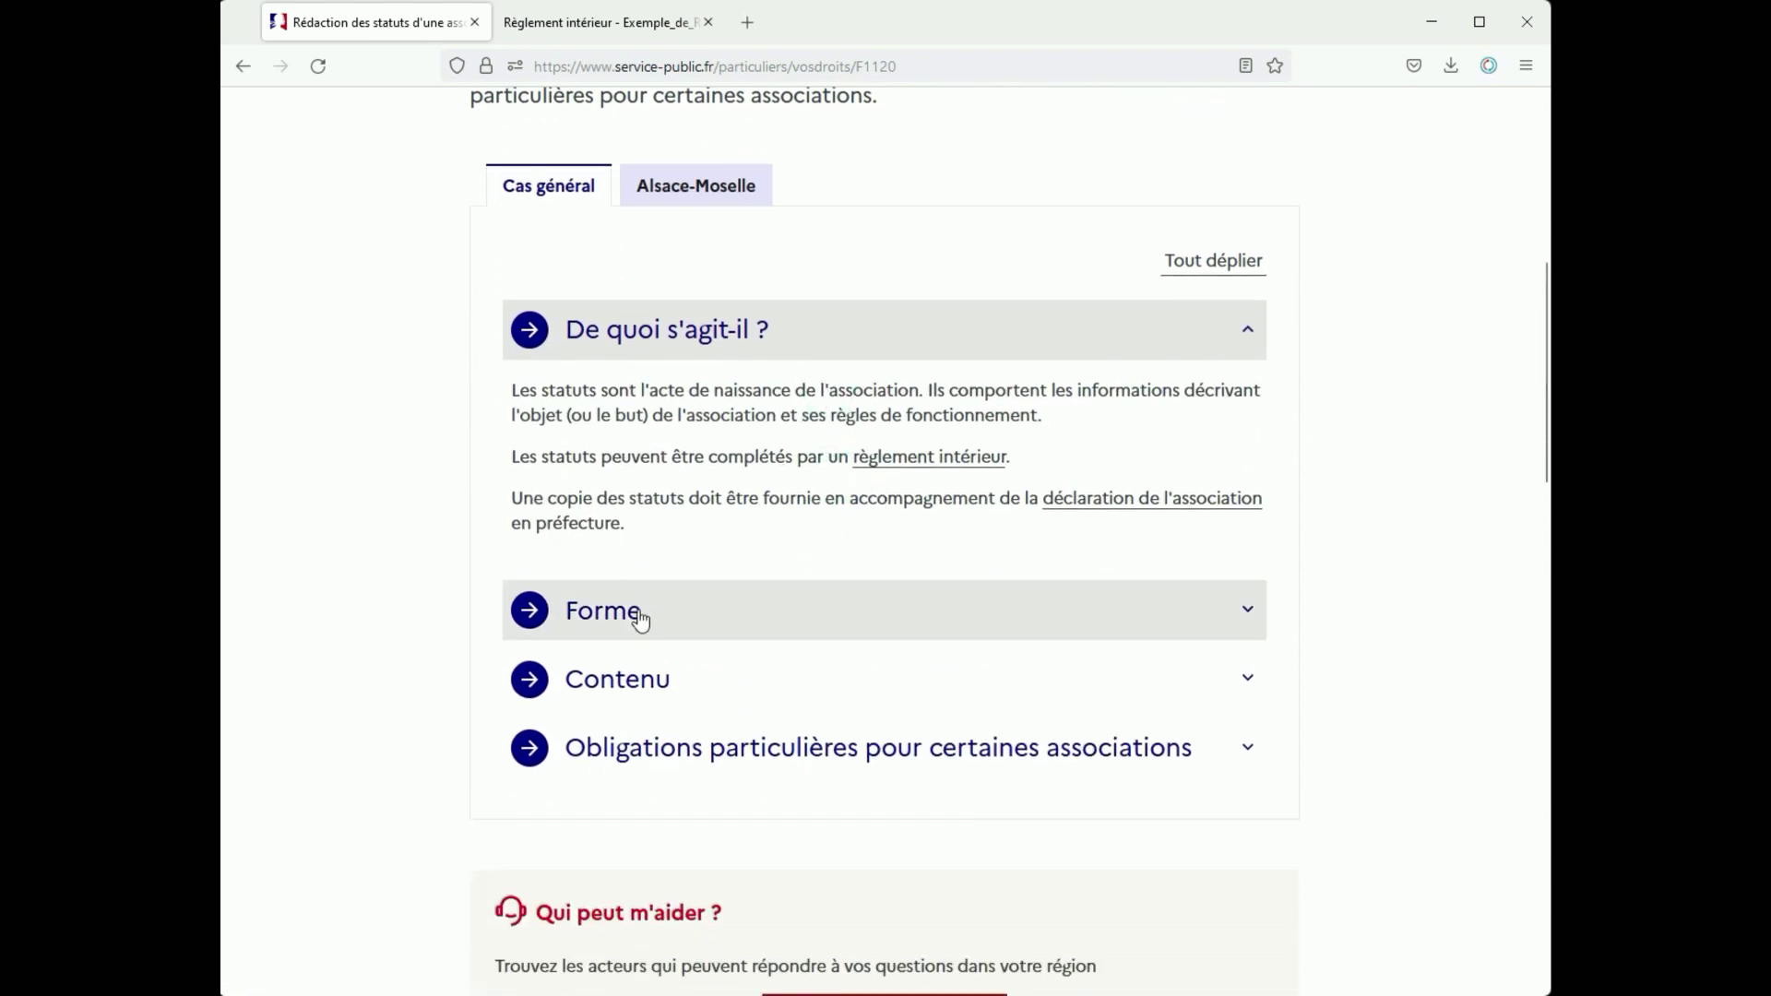
{"action": "left_click", "coordinate": [640, 620]}
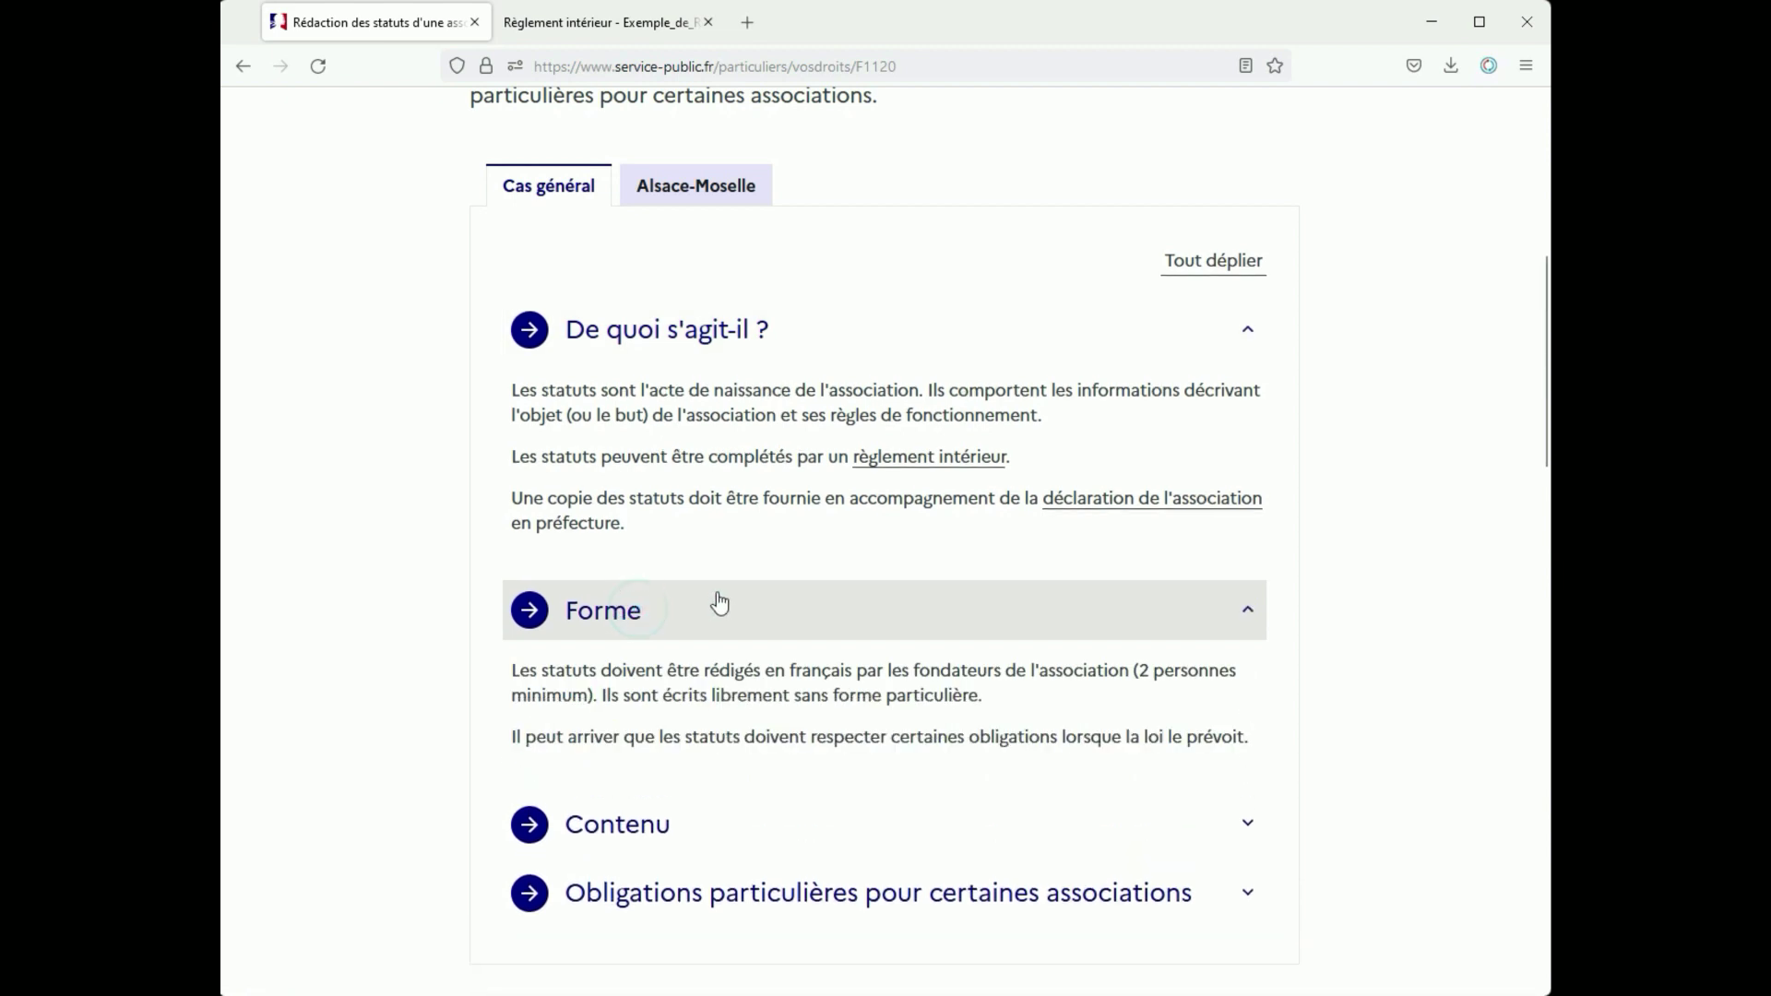
Expand the "Contenu" section on statutes and open the "Exemple de statuts d'une association loi 1901" form page.
{"action": "scroll", "coordinate": [720, 604], "scroll_direction": "down", "scroll_amount": 2}
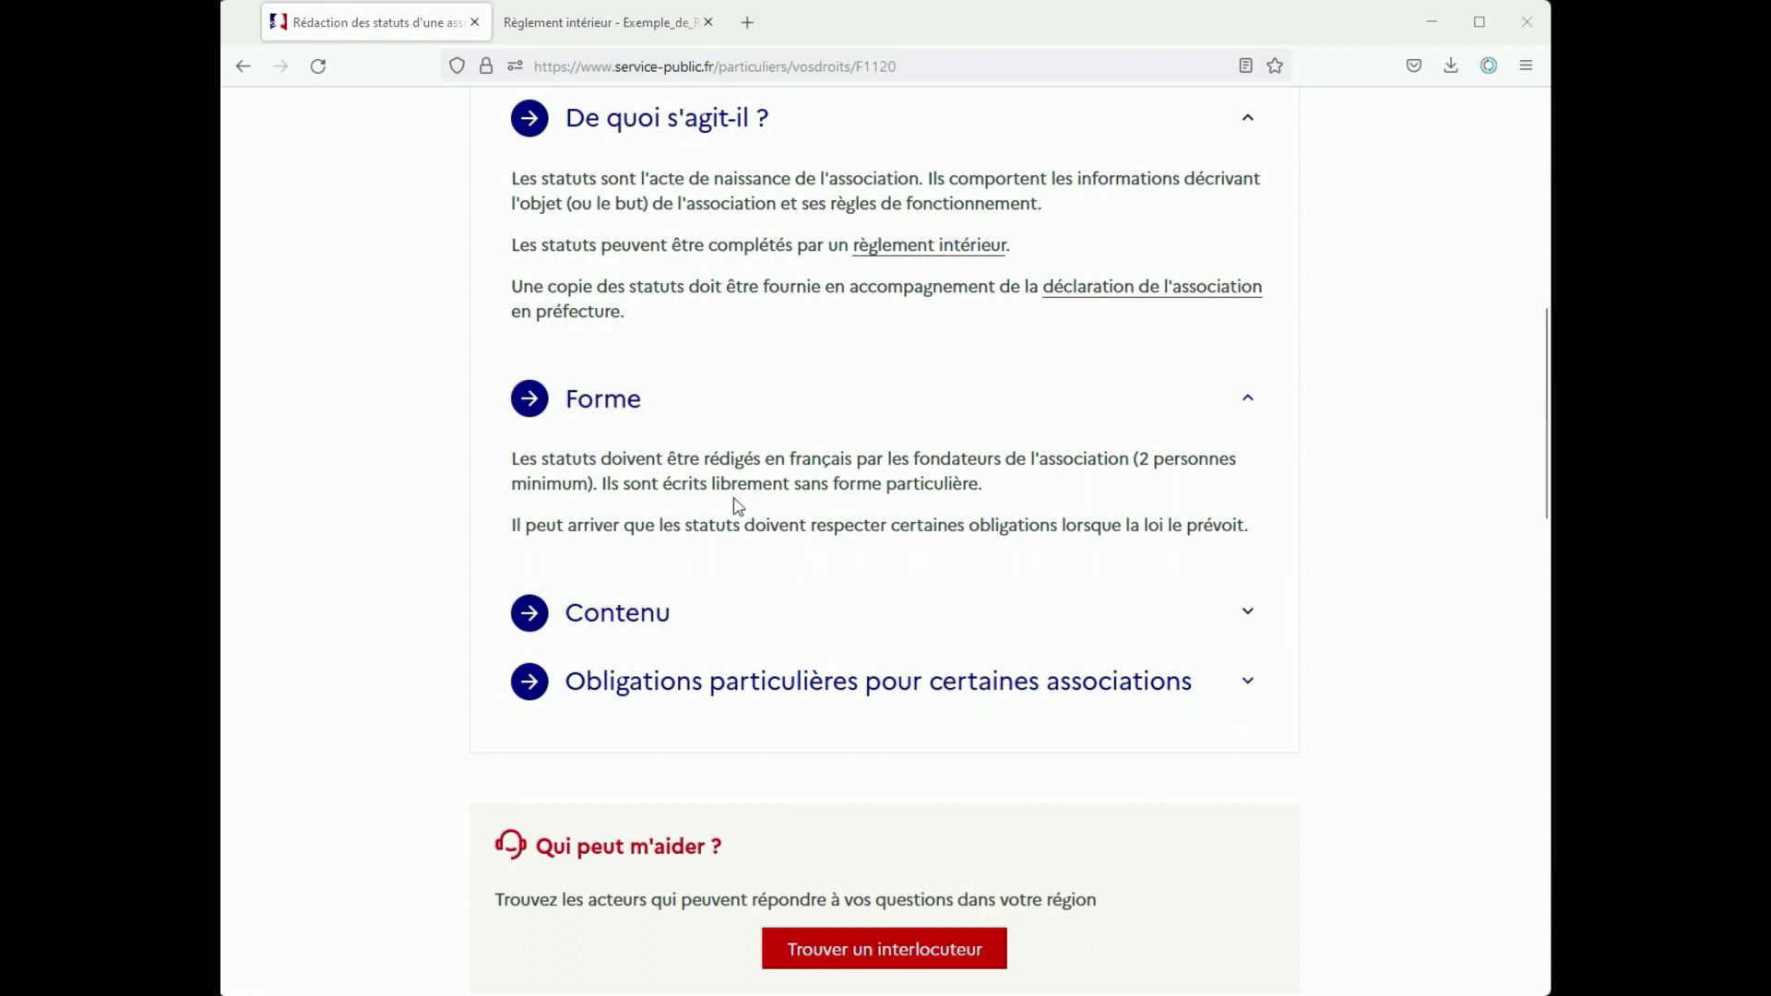
{"action": "left_click", "coordinate": [620, 612]}
{"action": "scroll", "coordinate": [873, 695], "scroll_direction": "down", "scroll_amount": 5}
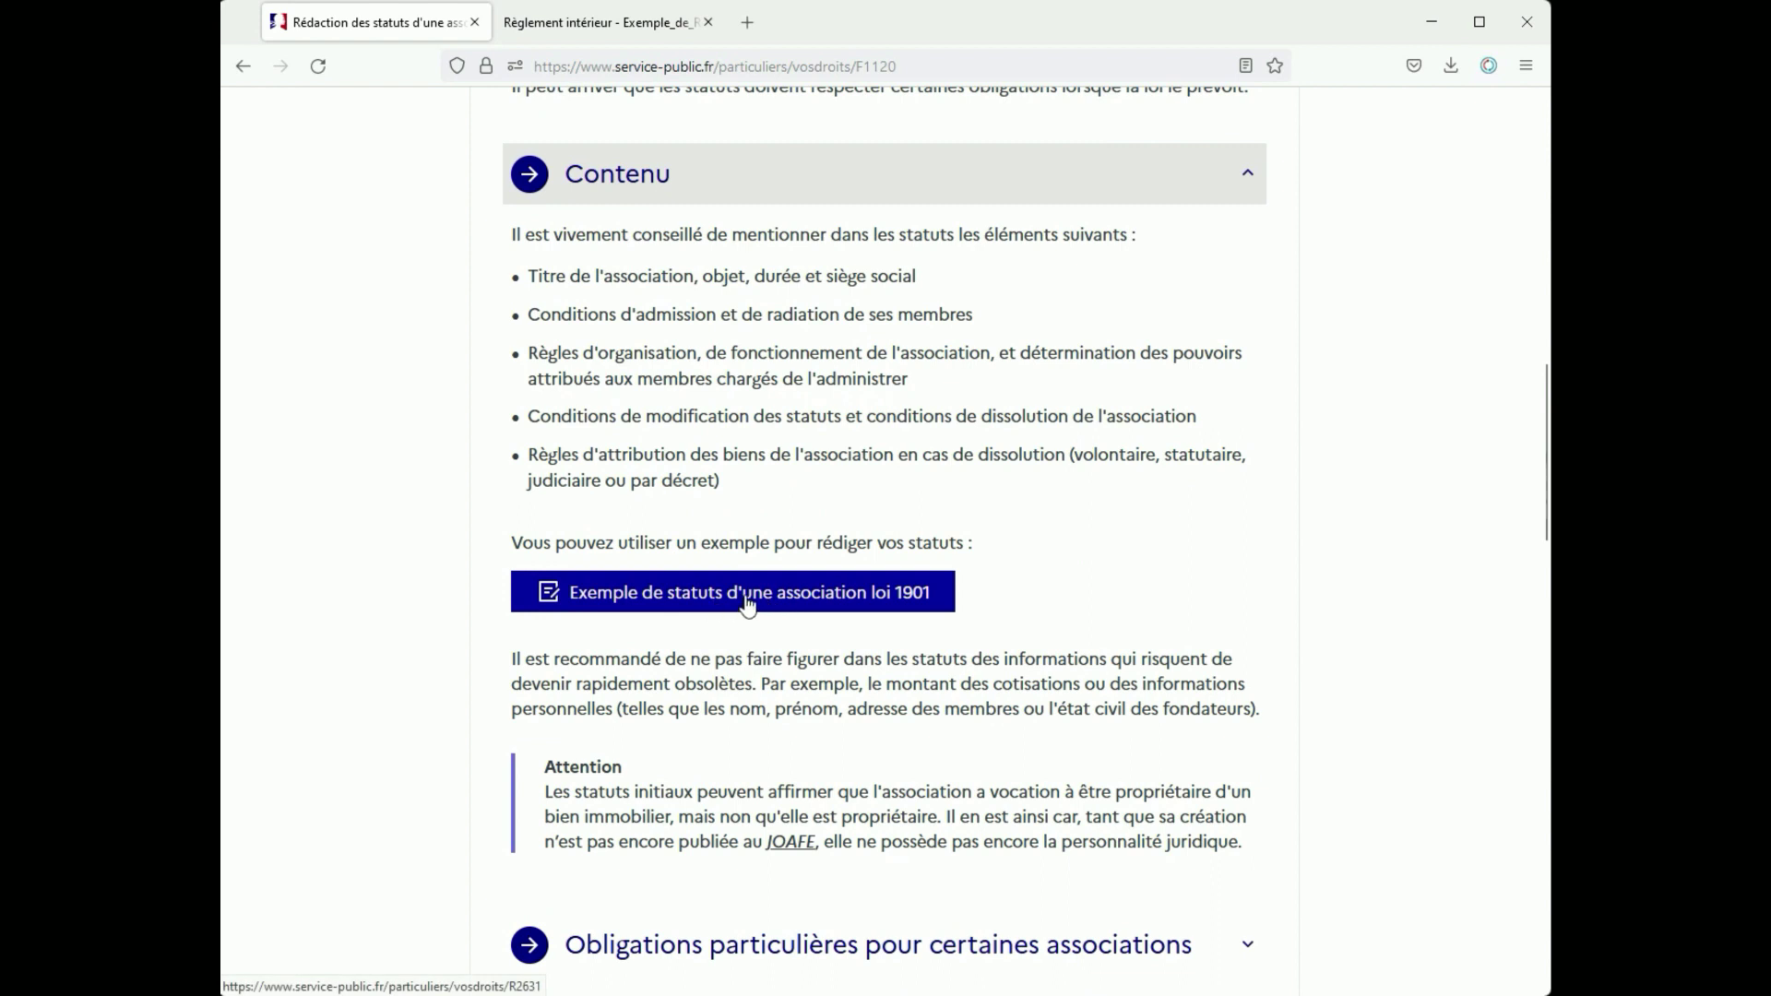
{"action": "left_click", "coordinate": [746, 594]}
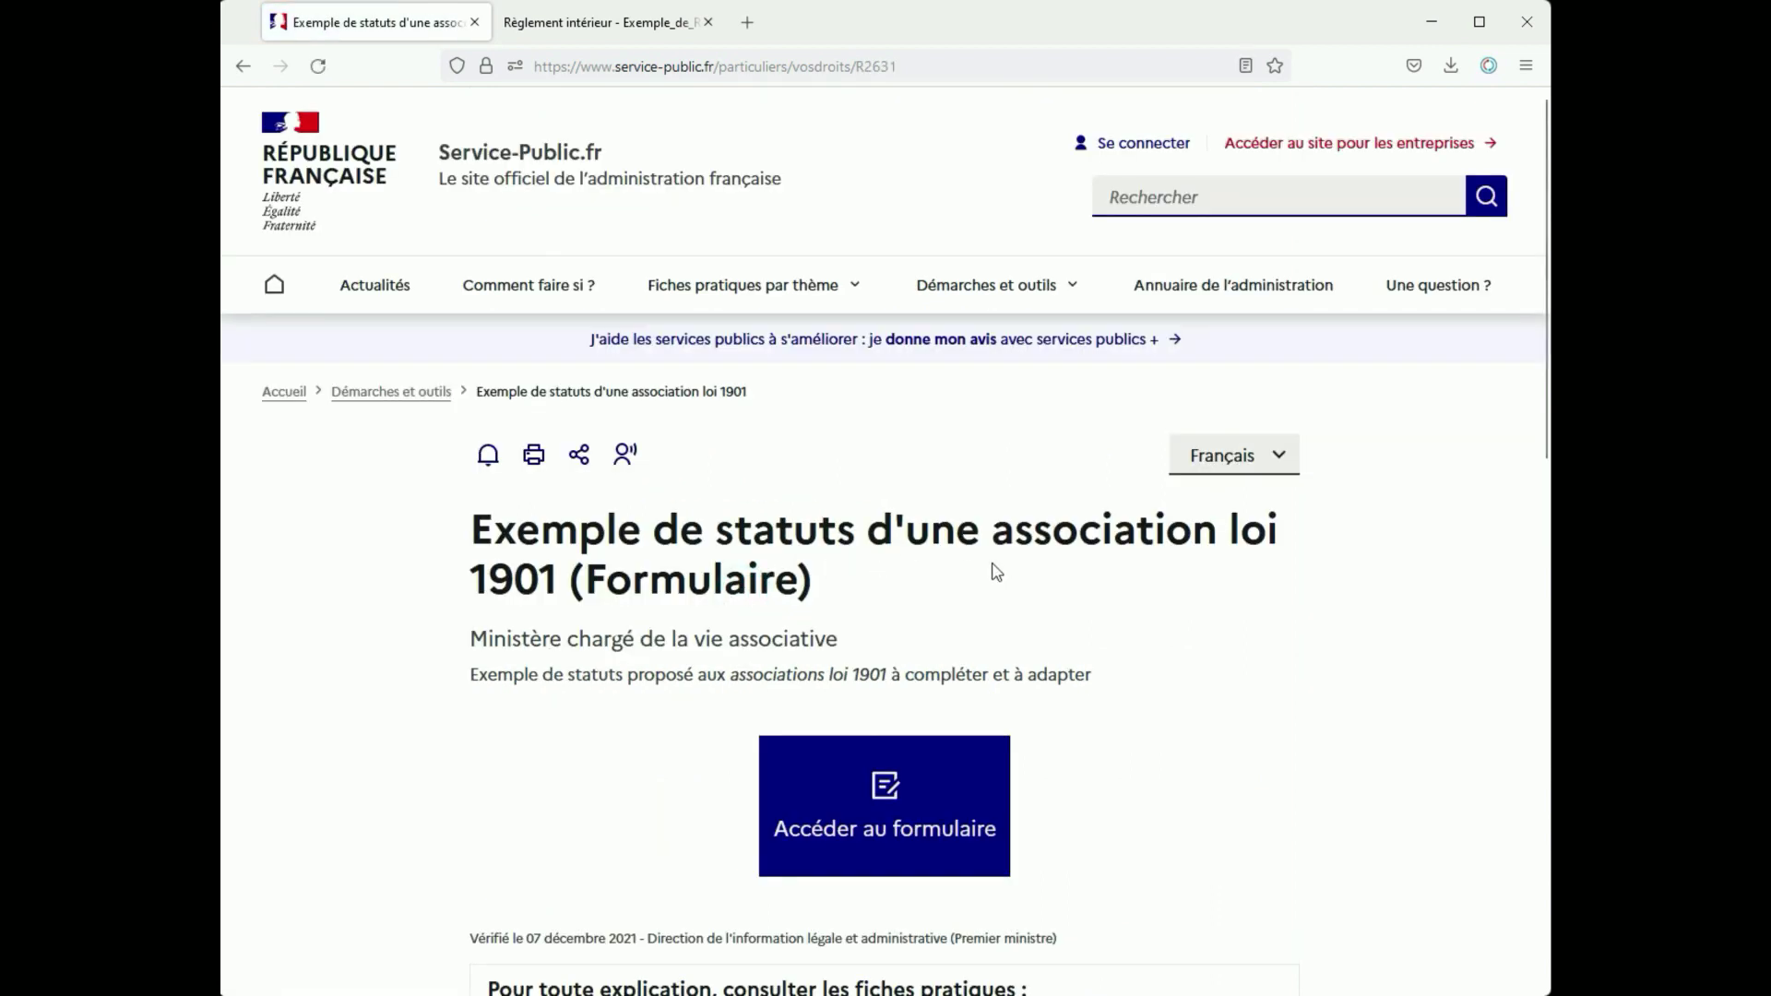
Download the sample statutes form and open exemple_de_statuts_d_association(2).doc in OpenOffice Writer.
{"action": "scroll", "coordinate": [1007, 522], "scroll_direction": "down", "scroll_amount": 2}
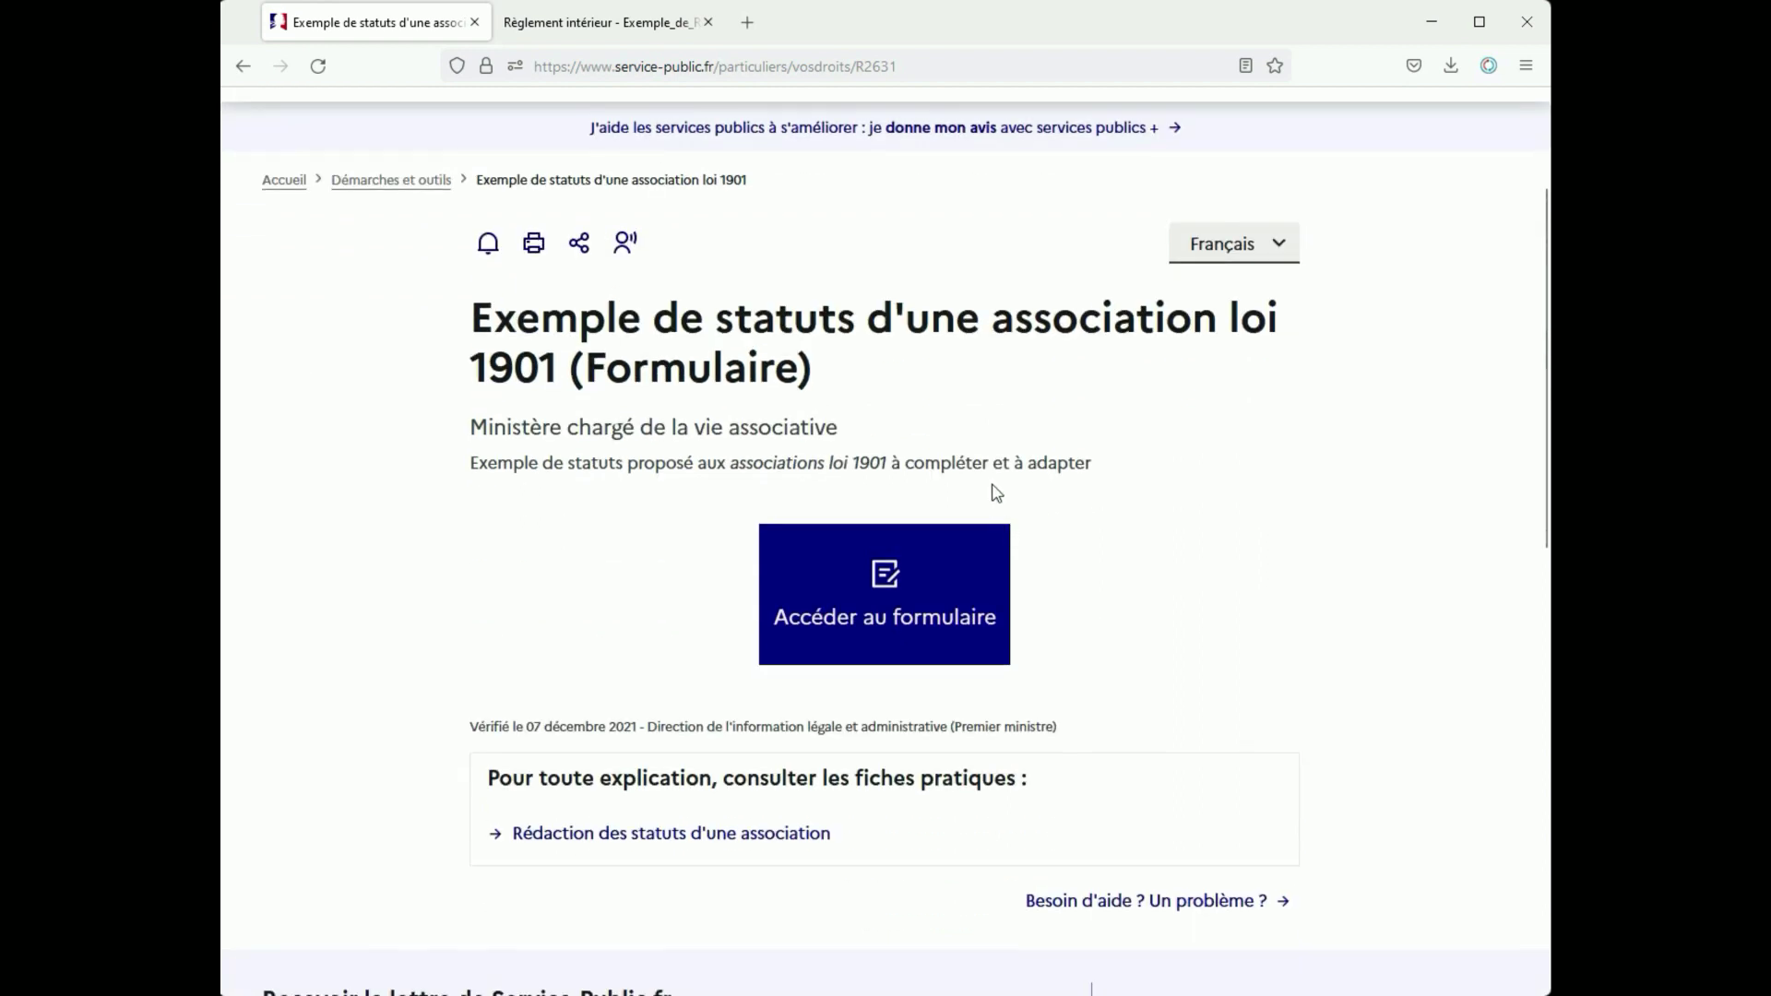
{"action": "left_click", "coordinate": [913, 612]}
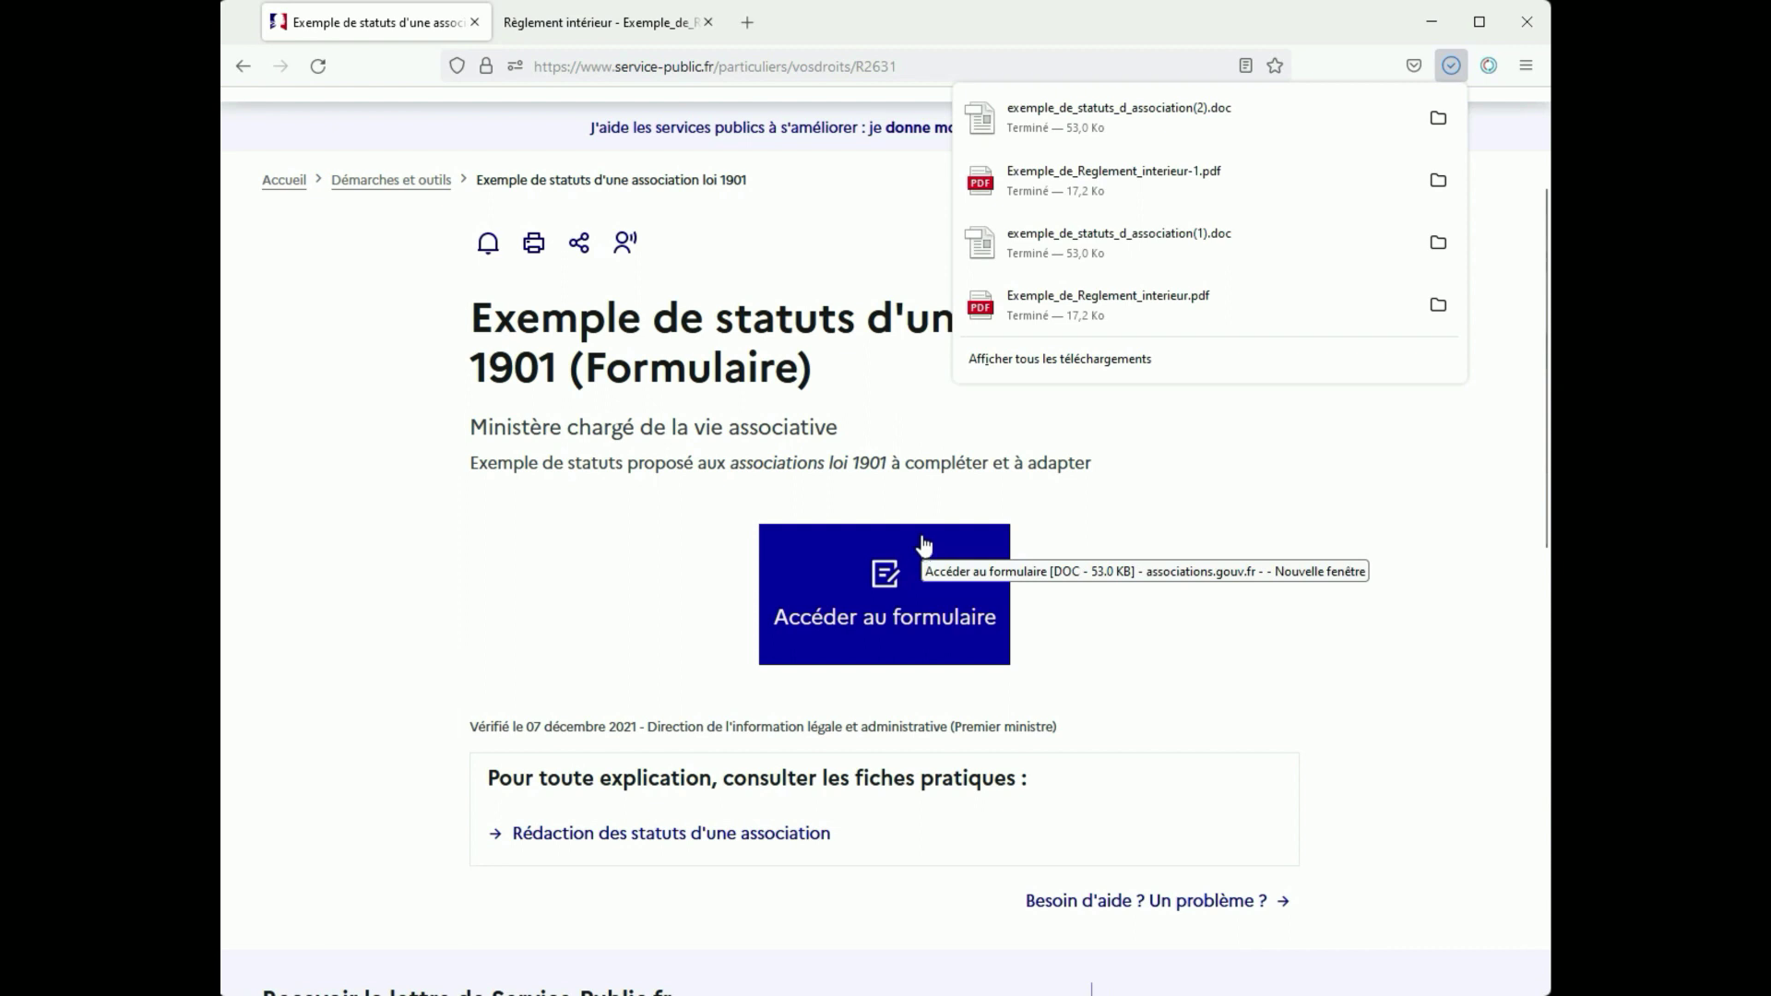
{"action": "left_click", "coordinate": [1217, 126]}
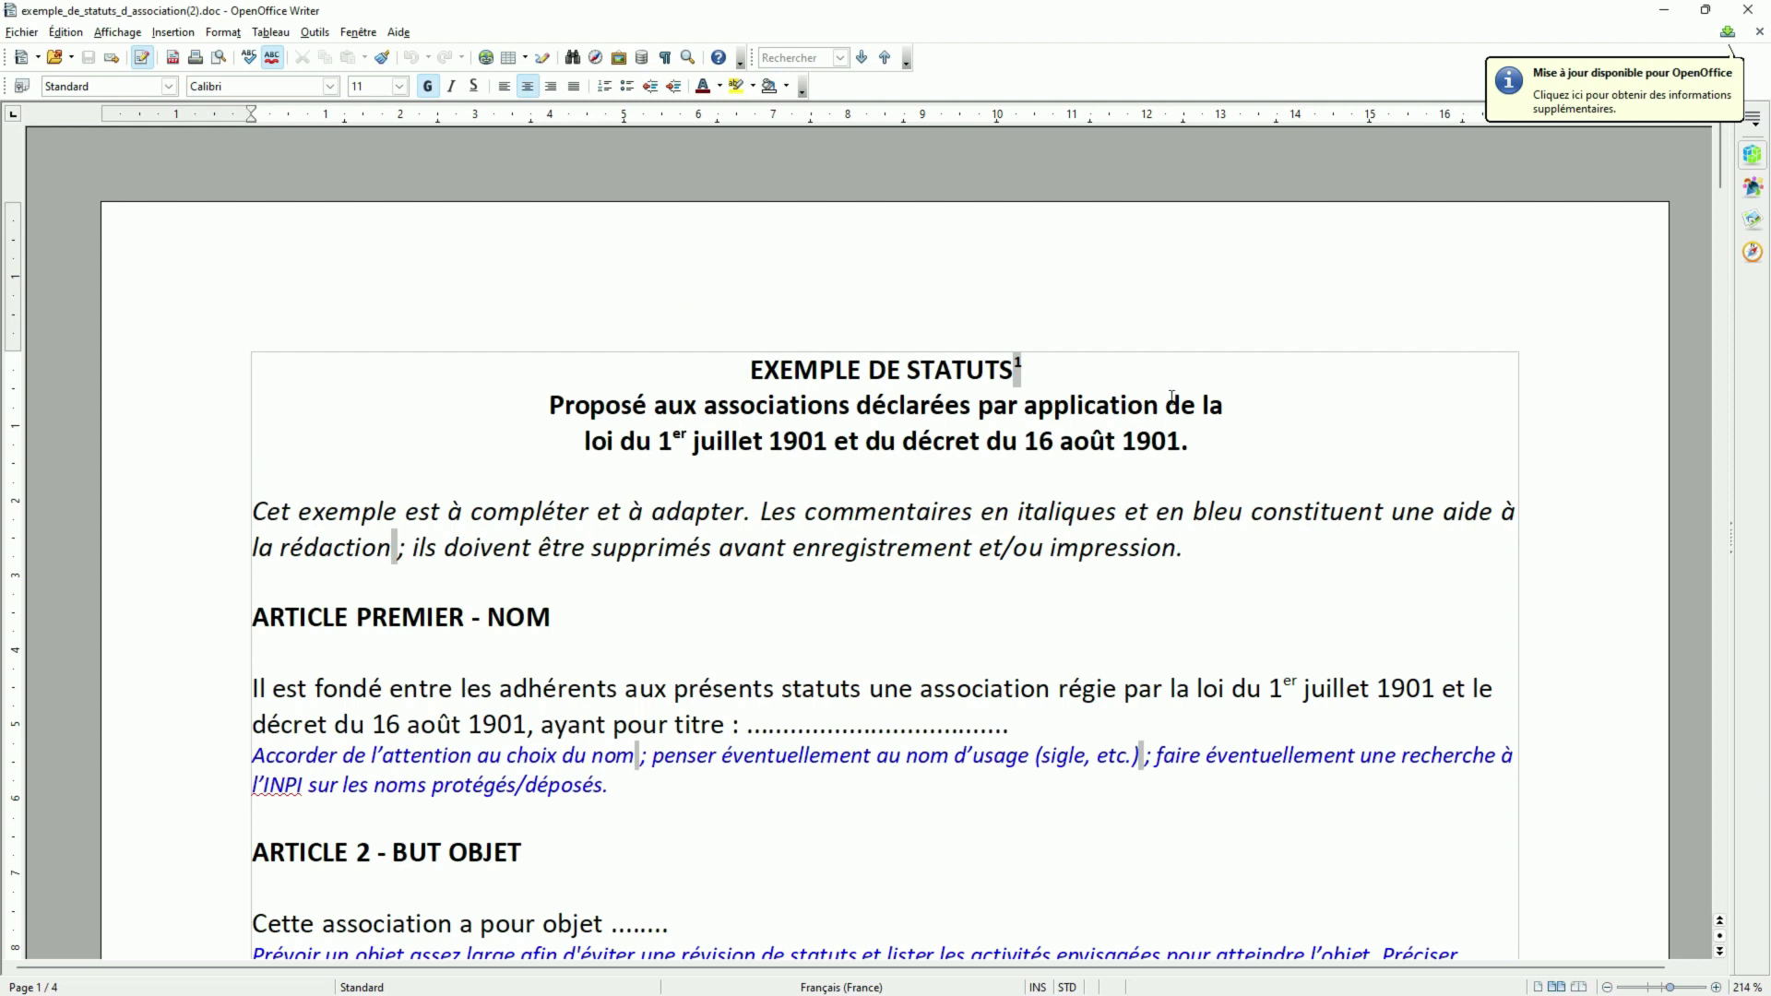
Read the introduction and Articles 1 to 6 of the sample statutes, from the association's name to admission, including the blue drafting comments.
{"action": "scroll", "coordinate": [1171, 405], "scroll_direction": "down", "scroll_amount": 1}
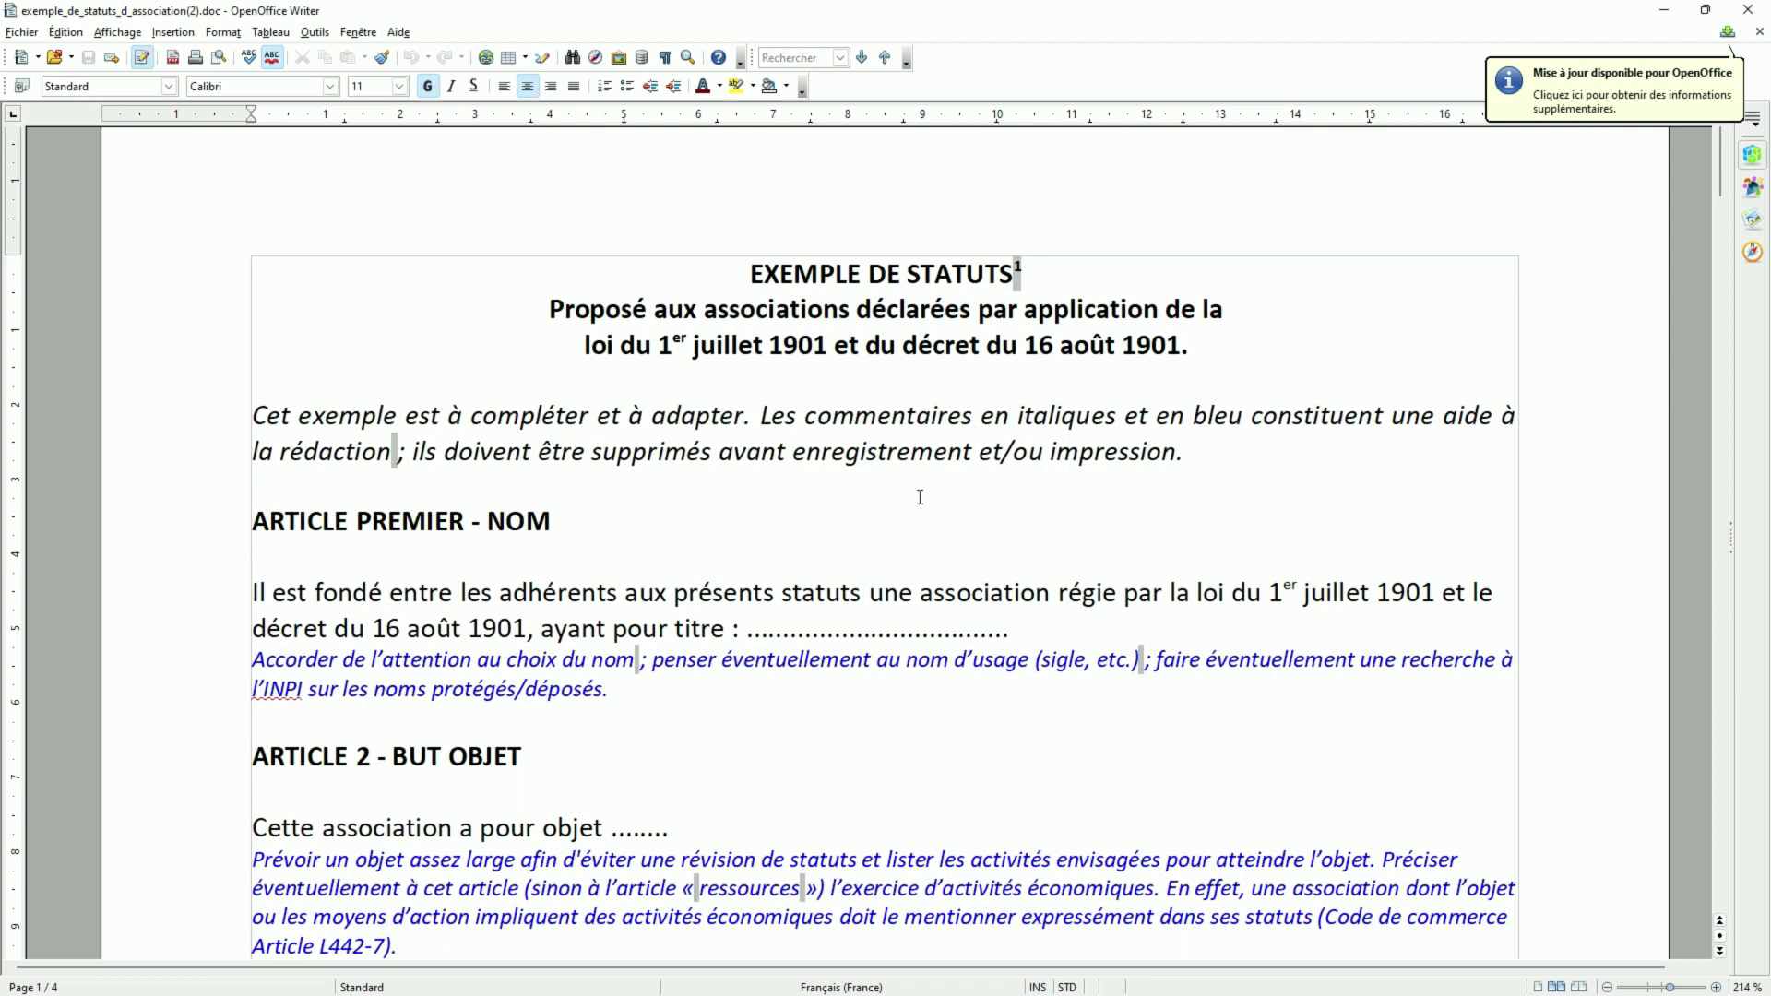
{"action": "scroll", "coordinate": [872, 508], "scroll_direction": "down", "scroll_amount": 1}
{"action": "scroll", "coordinate": [872, 508], "scroll_direction": "down", "scroll_amount": 1}
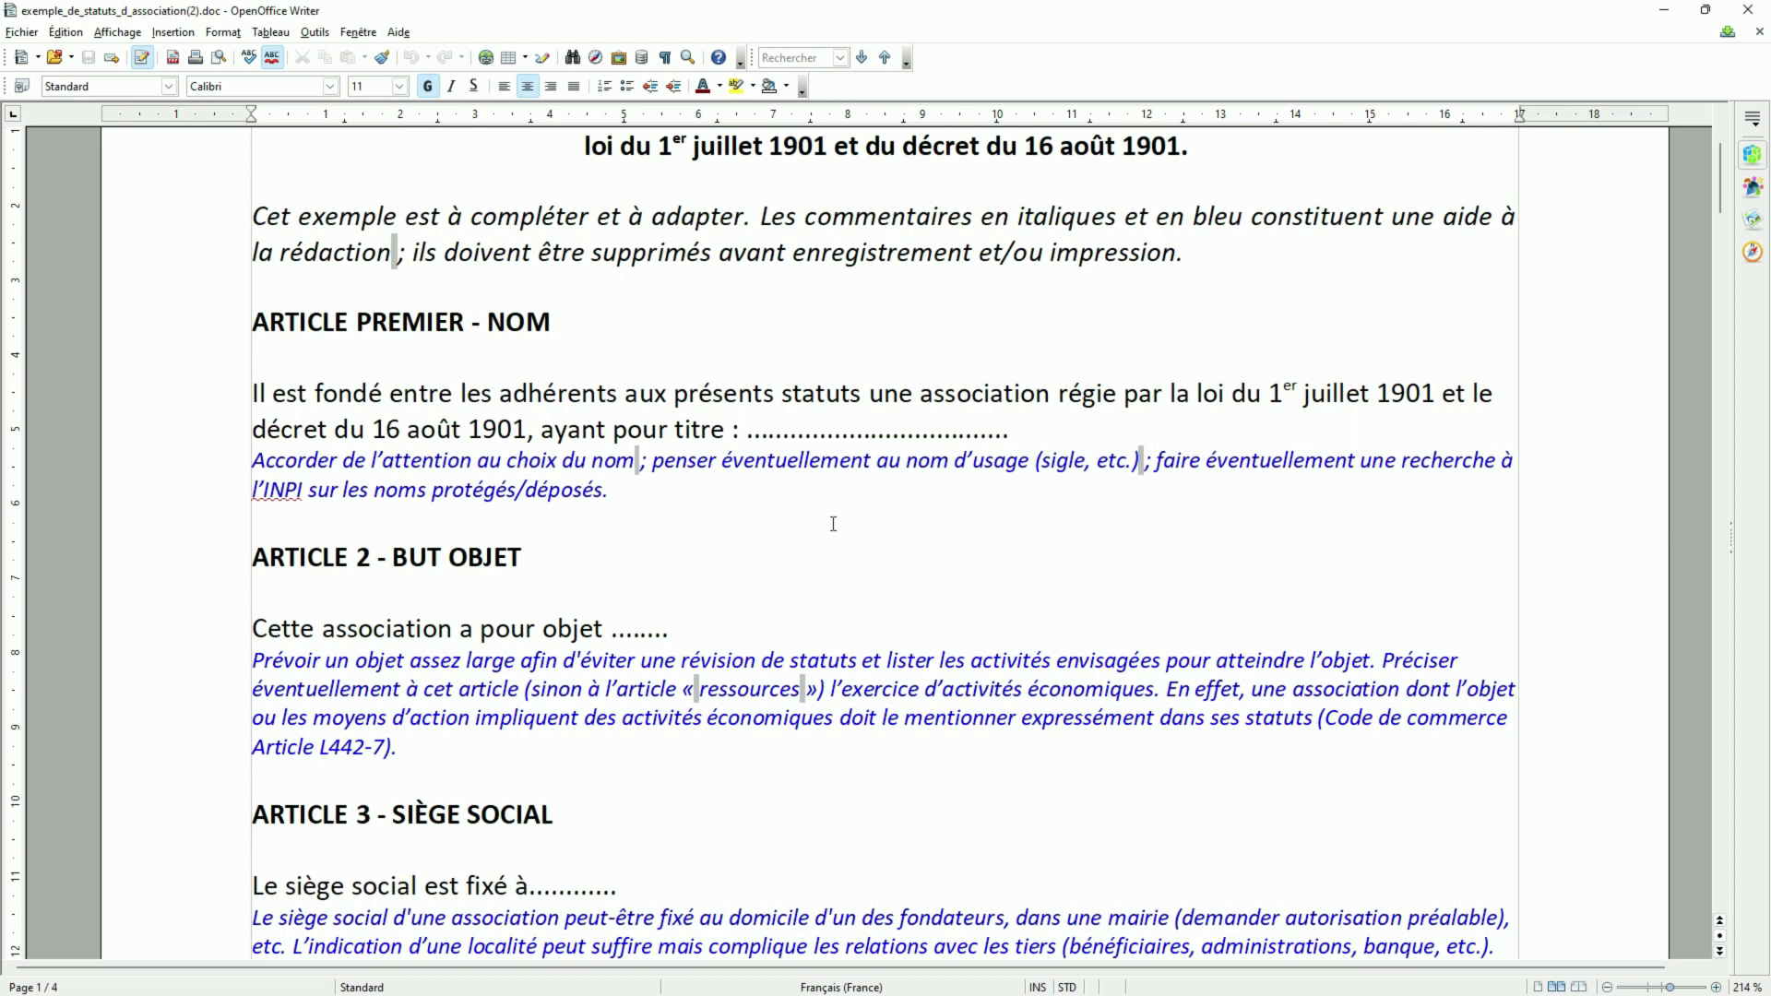
{"action": "scroll", "coordinate": [833, 524], "scroll_direction": "down", "scroll_amount": 2}
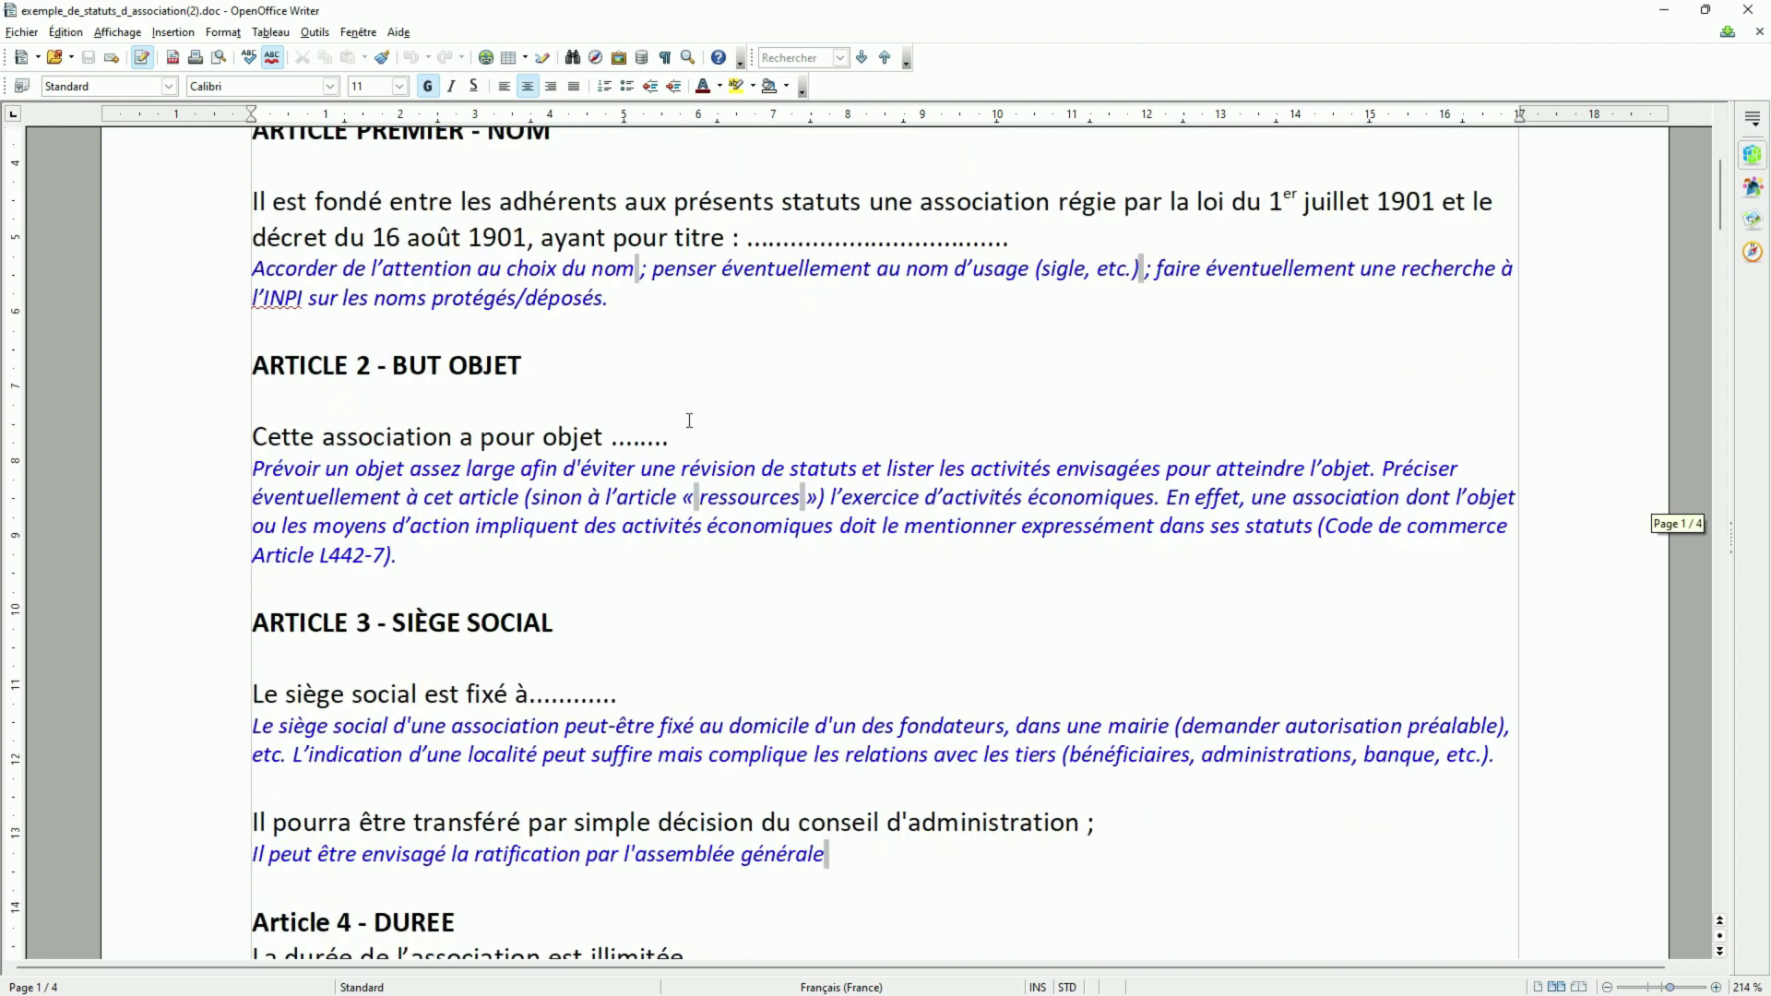
{"action": "scroll", "coordinate": [689, 420], "scroll_direction": "down", "scroll_amount": 2}
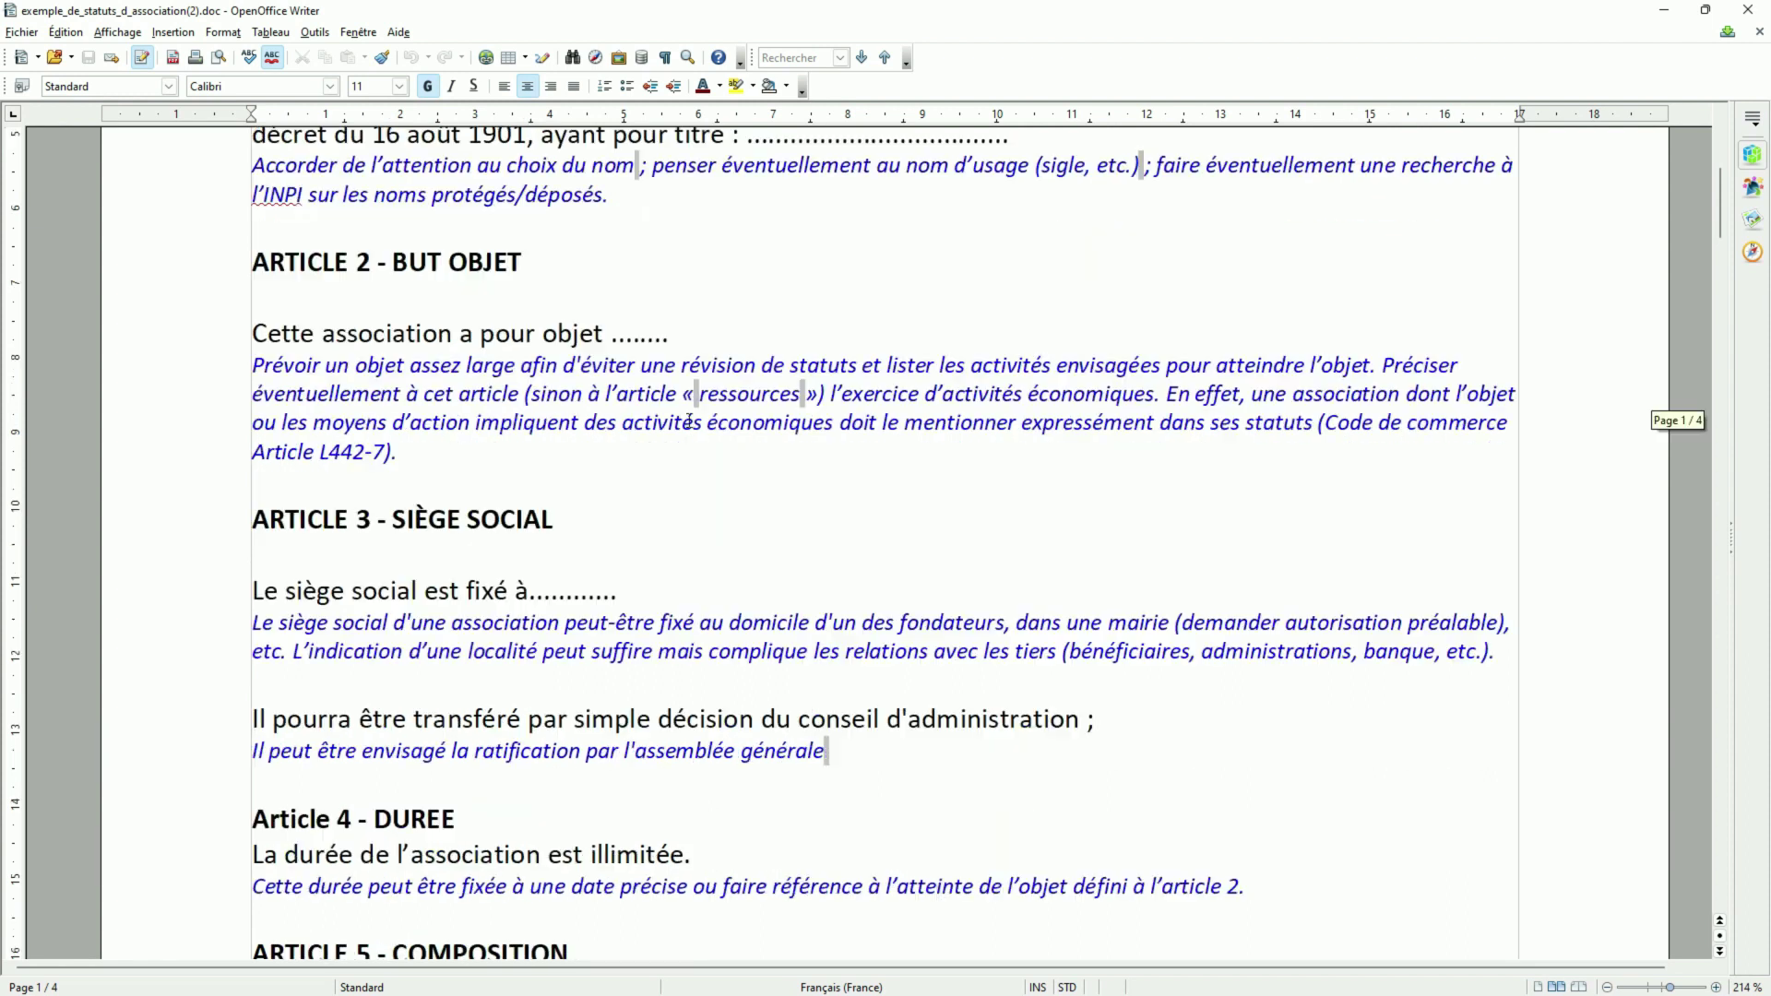
{"action": "scroll", "coordinate": [641, 449], "scroll_direction": "down", "scroll_amount": 3}
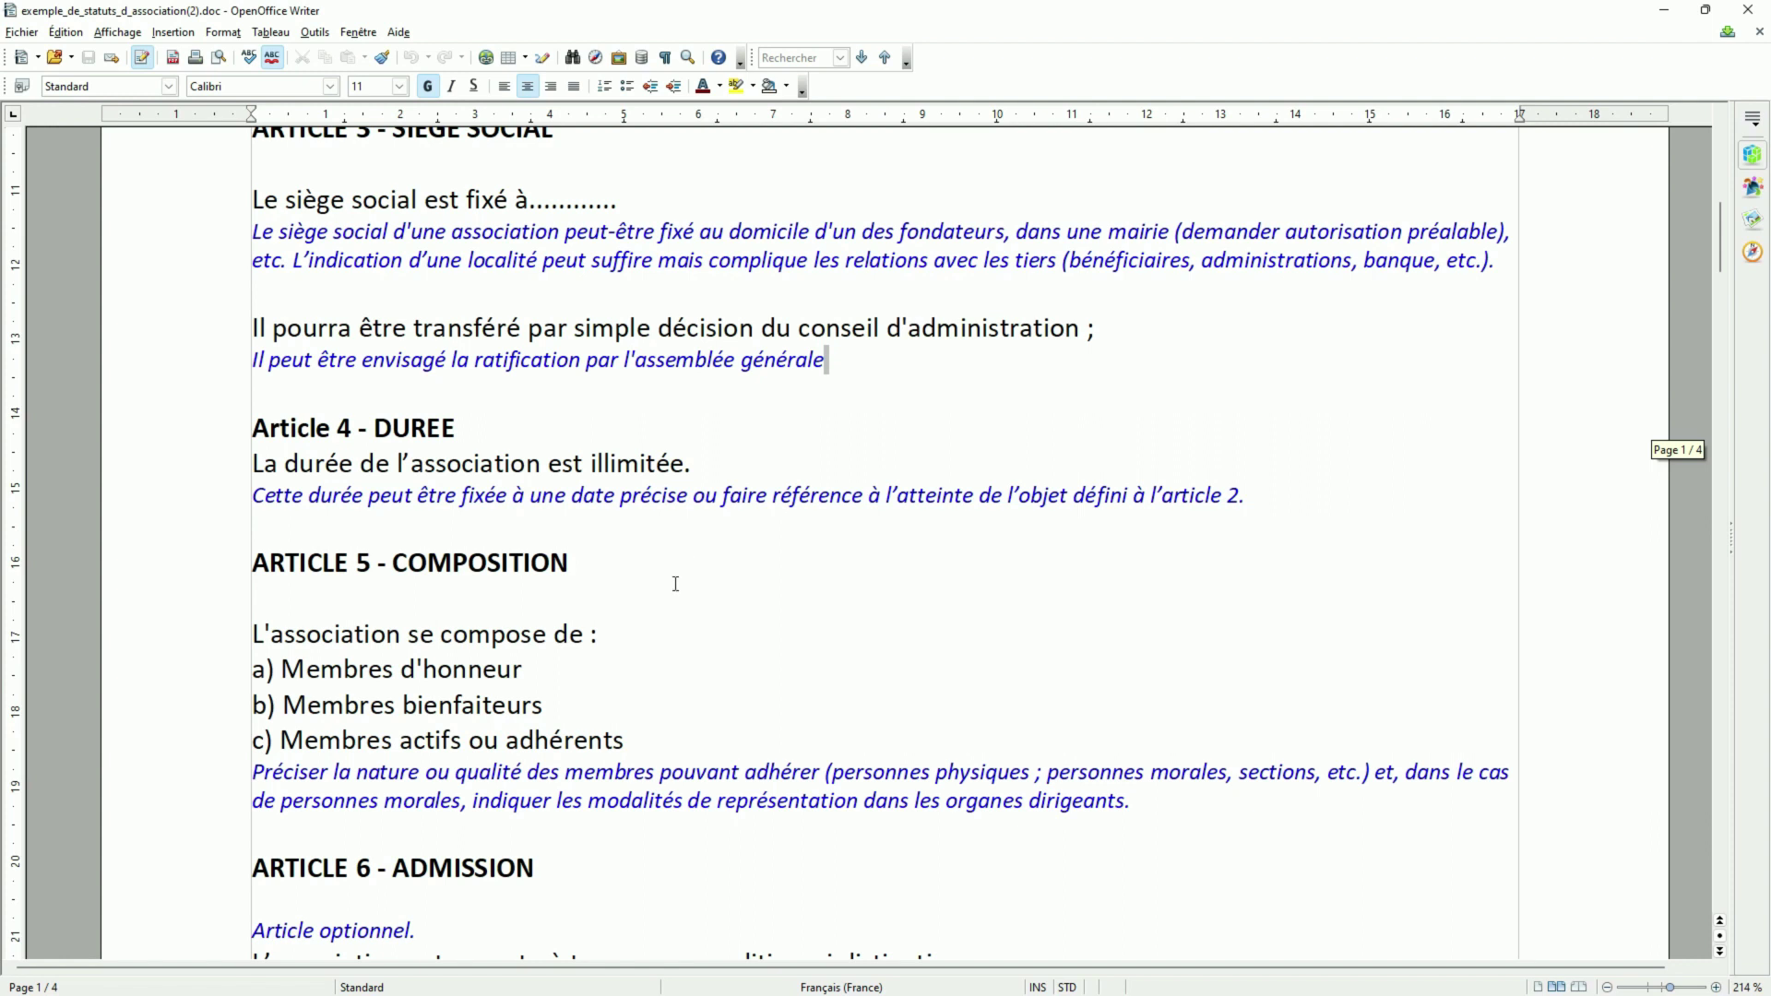
{"action": "scroll", "coordinate": [675, 583], "scroll_direction": "down", "scroll_amount": 3}
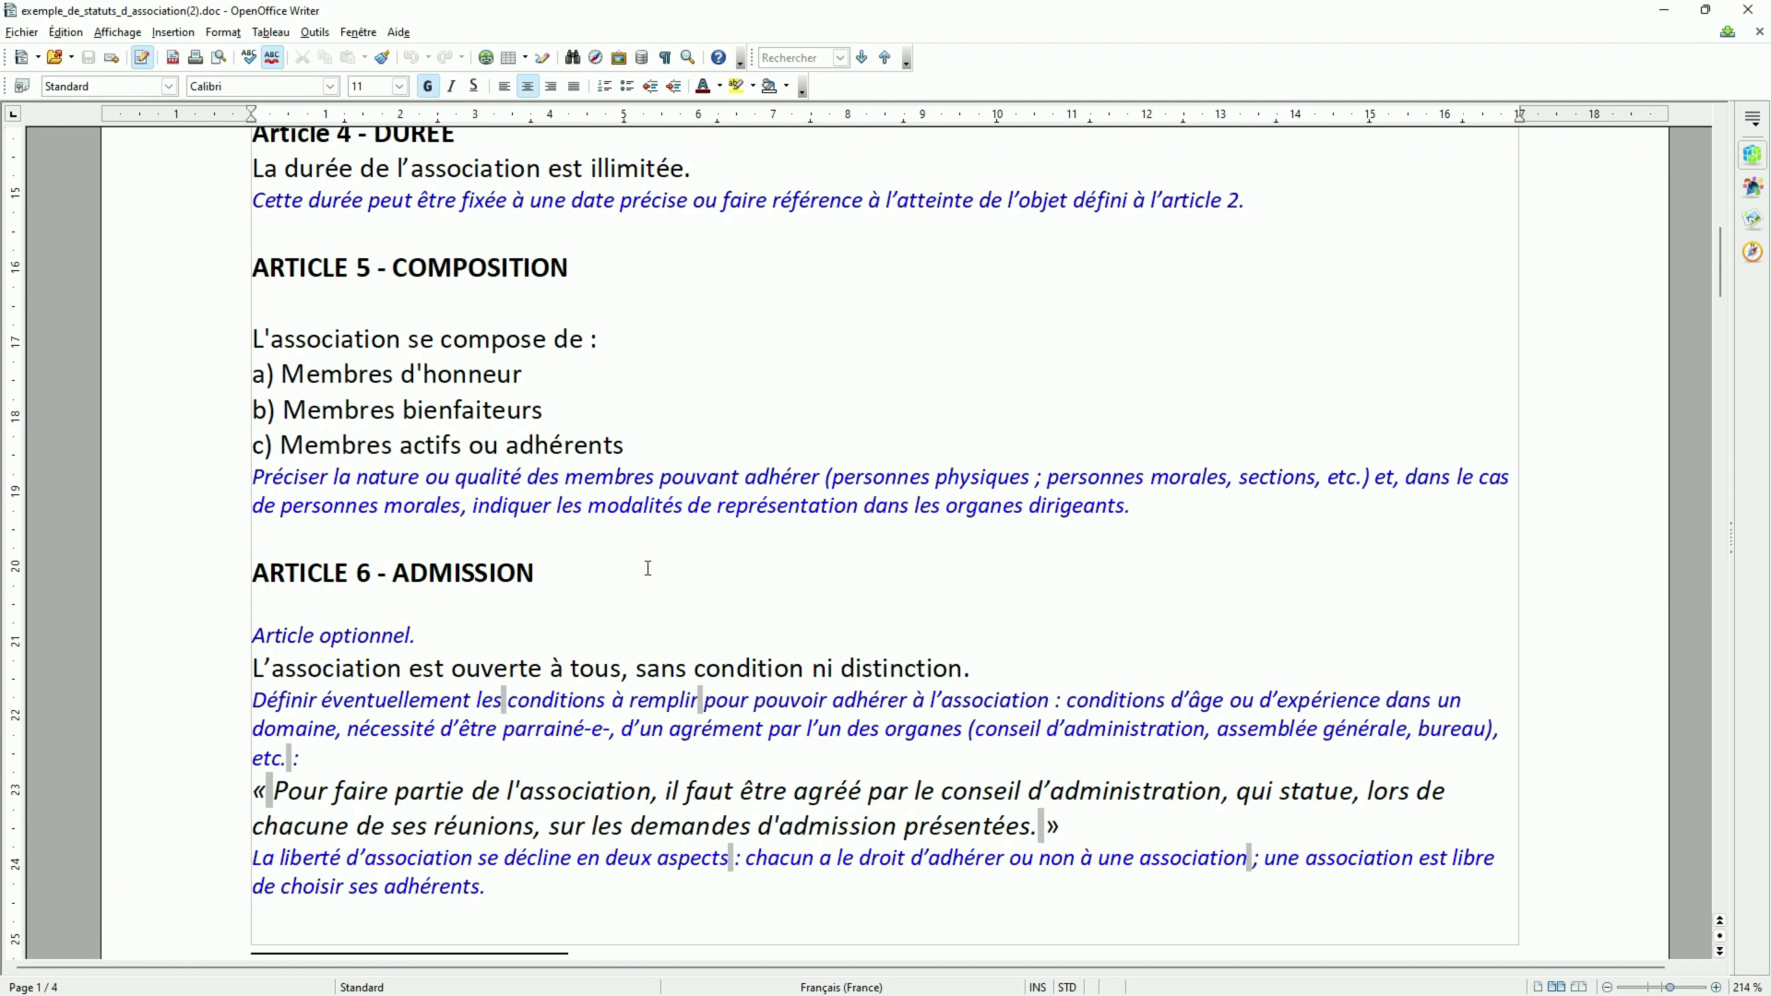
Read Articles 7 to 11 of the sample statutes, covering membership fees, removal of members, affiliation, resources and the ordinary general assembly.
{"action": "scroll", "coordinate": [647, 569], "scroll_direction": "down", "scroll_amount": 11}
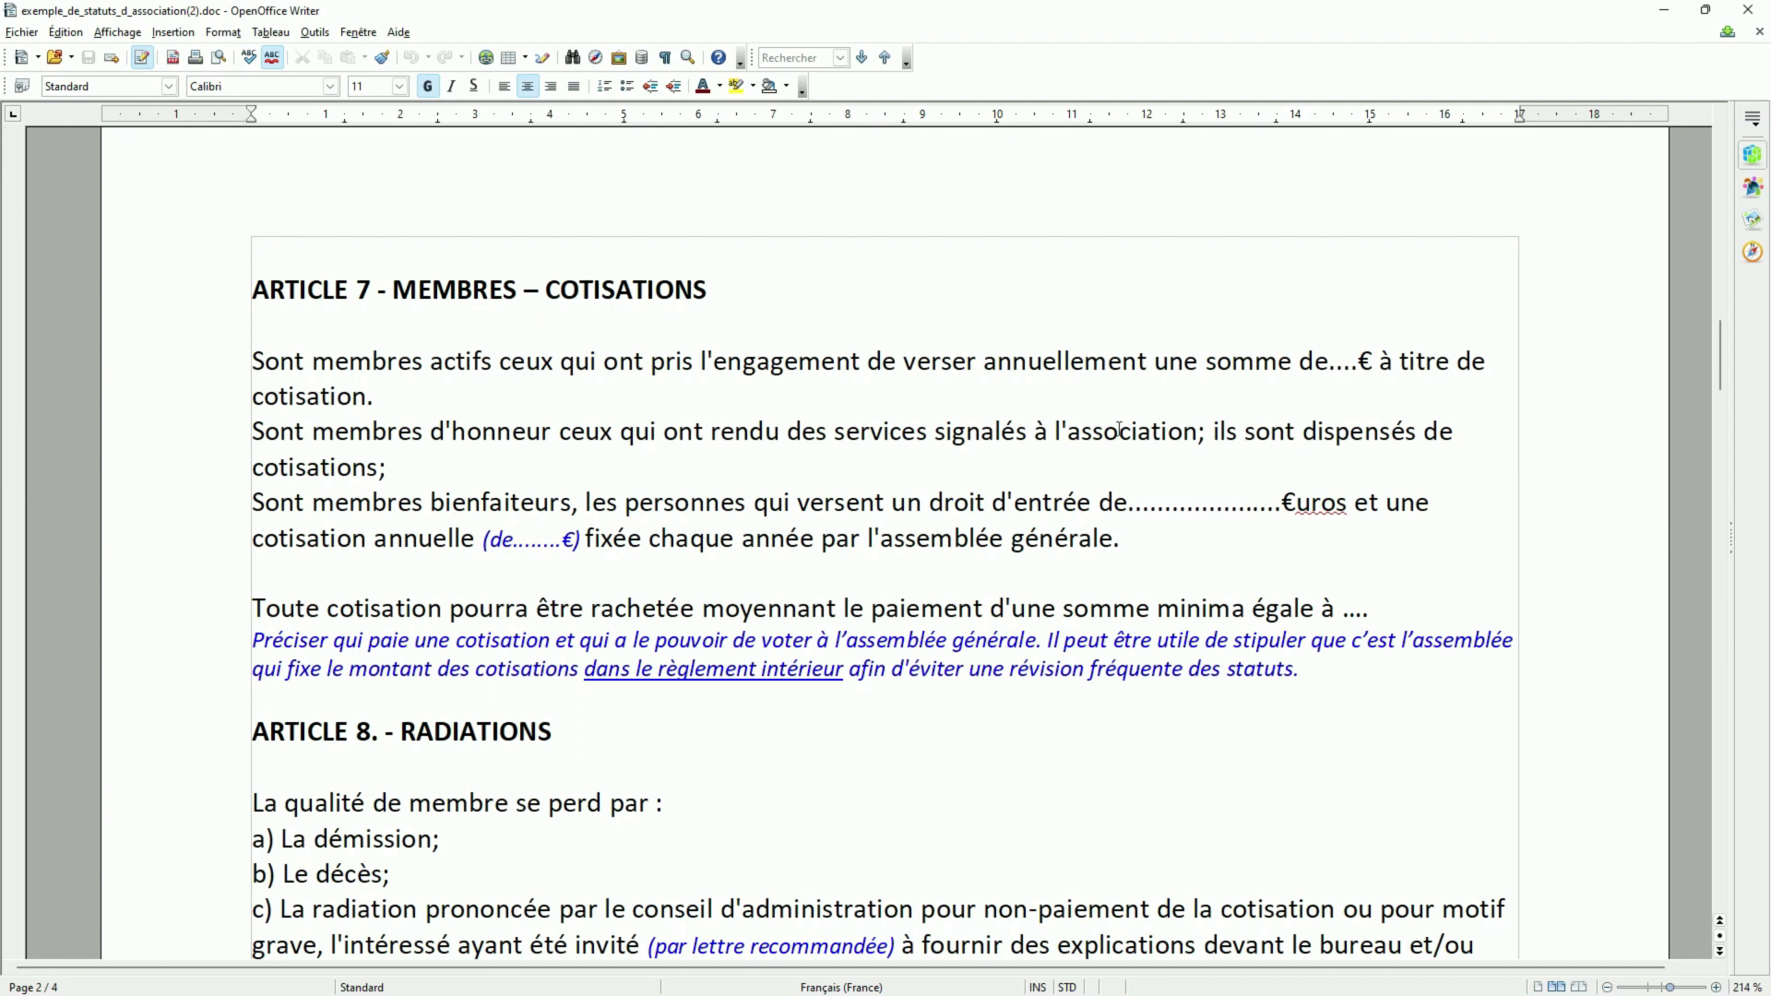
{"action": "scroll", "coordinate": [1118, 430], "scroll_direction": "down", "scroll_amount": 3}
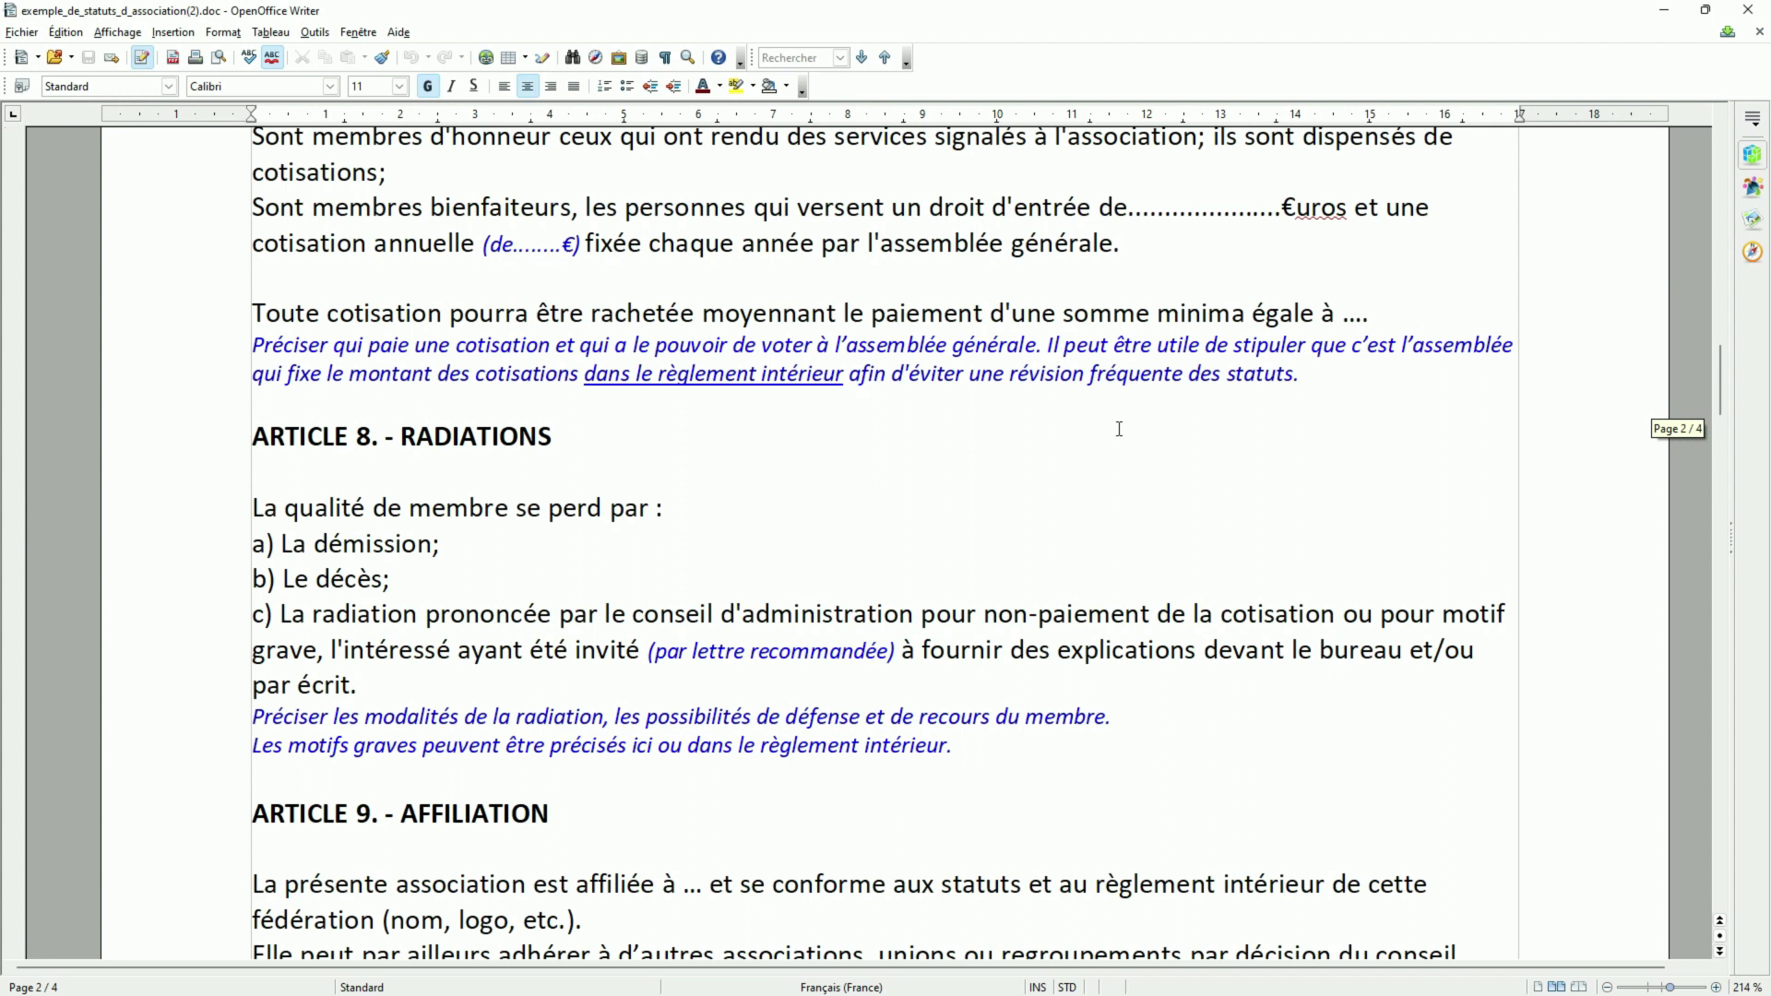
{"action": "scroll", "coordinate": [1119, 429], "scroll_direction": "down", "scroll_amount": 5}
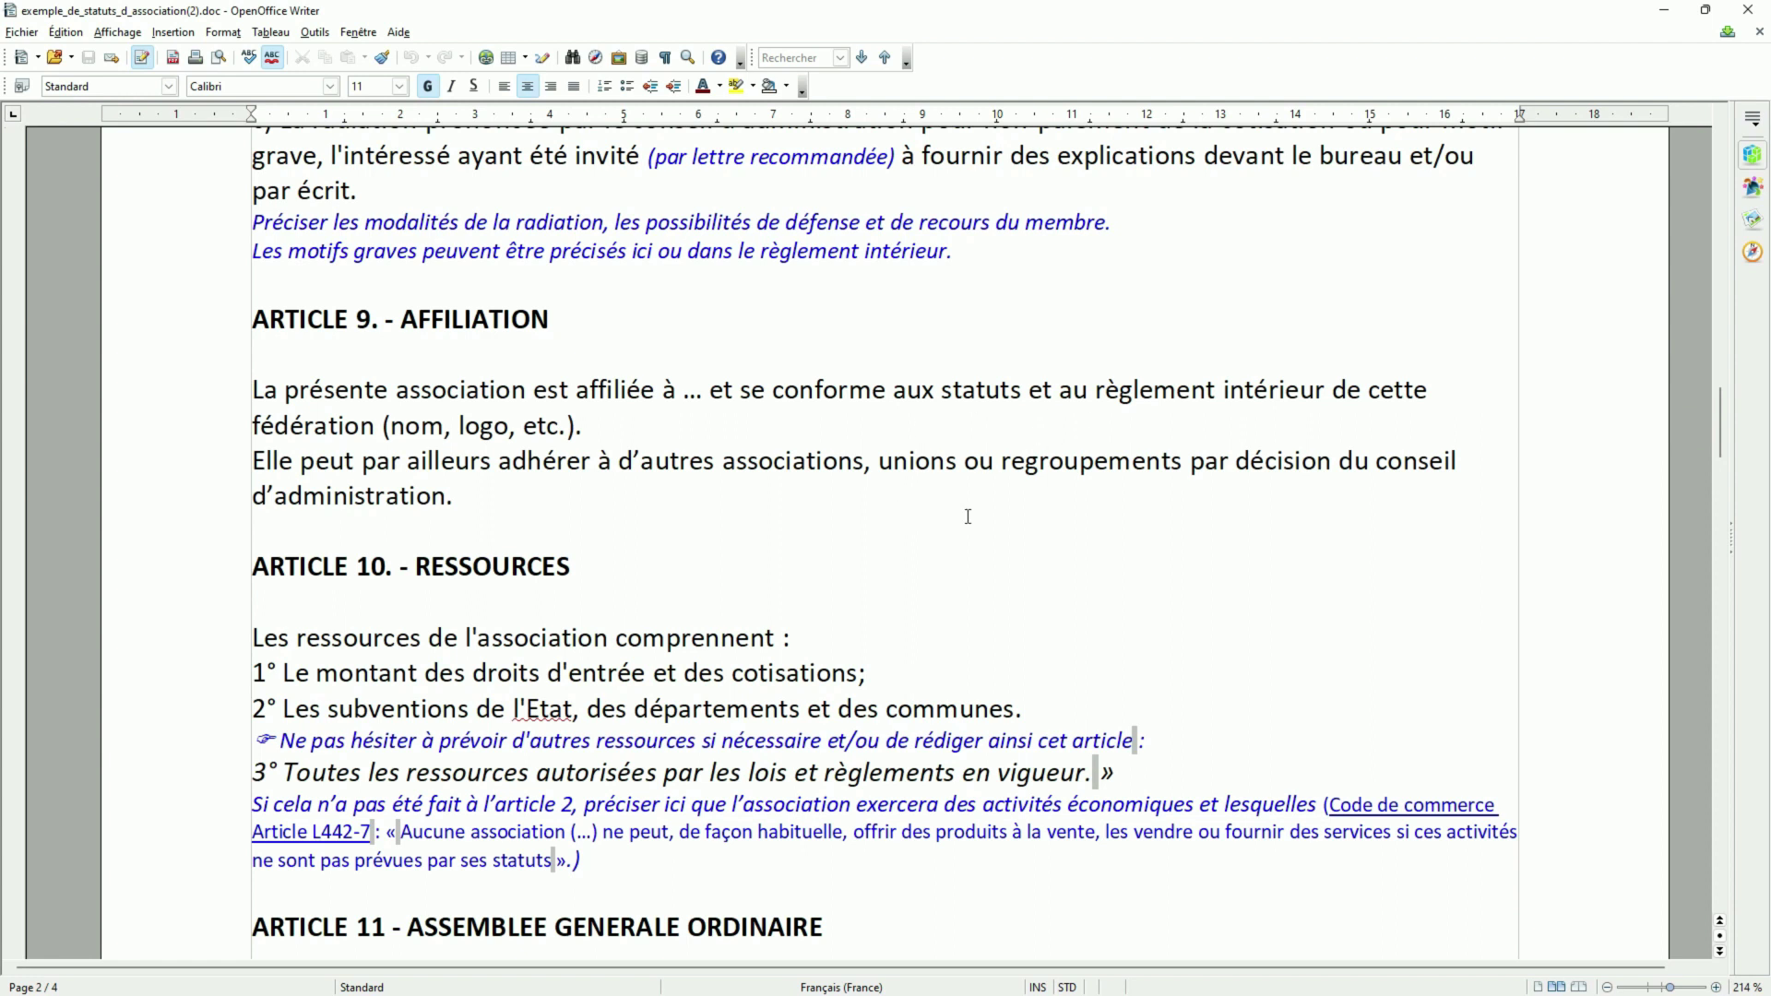
{"action": "scroll", "coordinate": [968, 516], "scroll_direction": "down", "scroll_amount": 3}
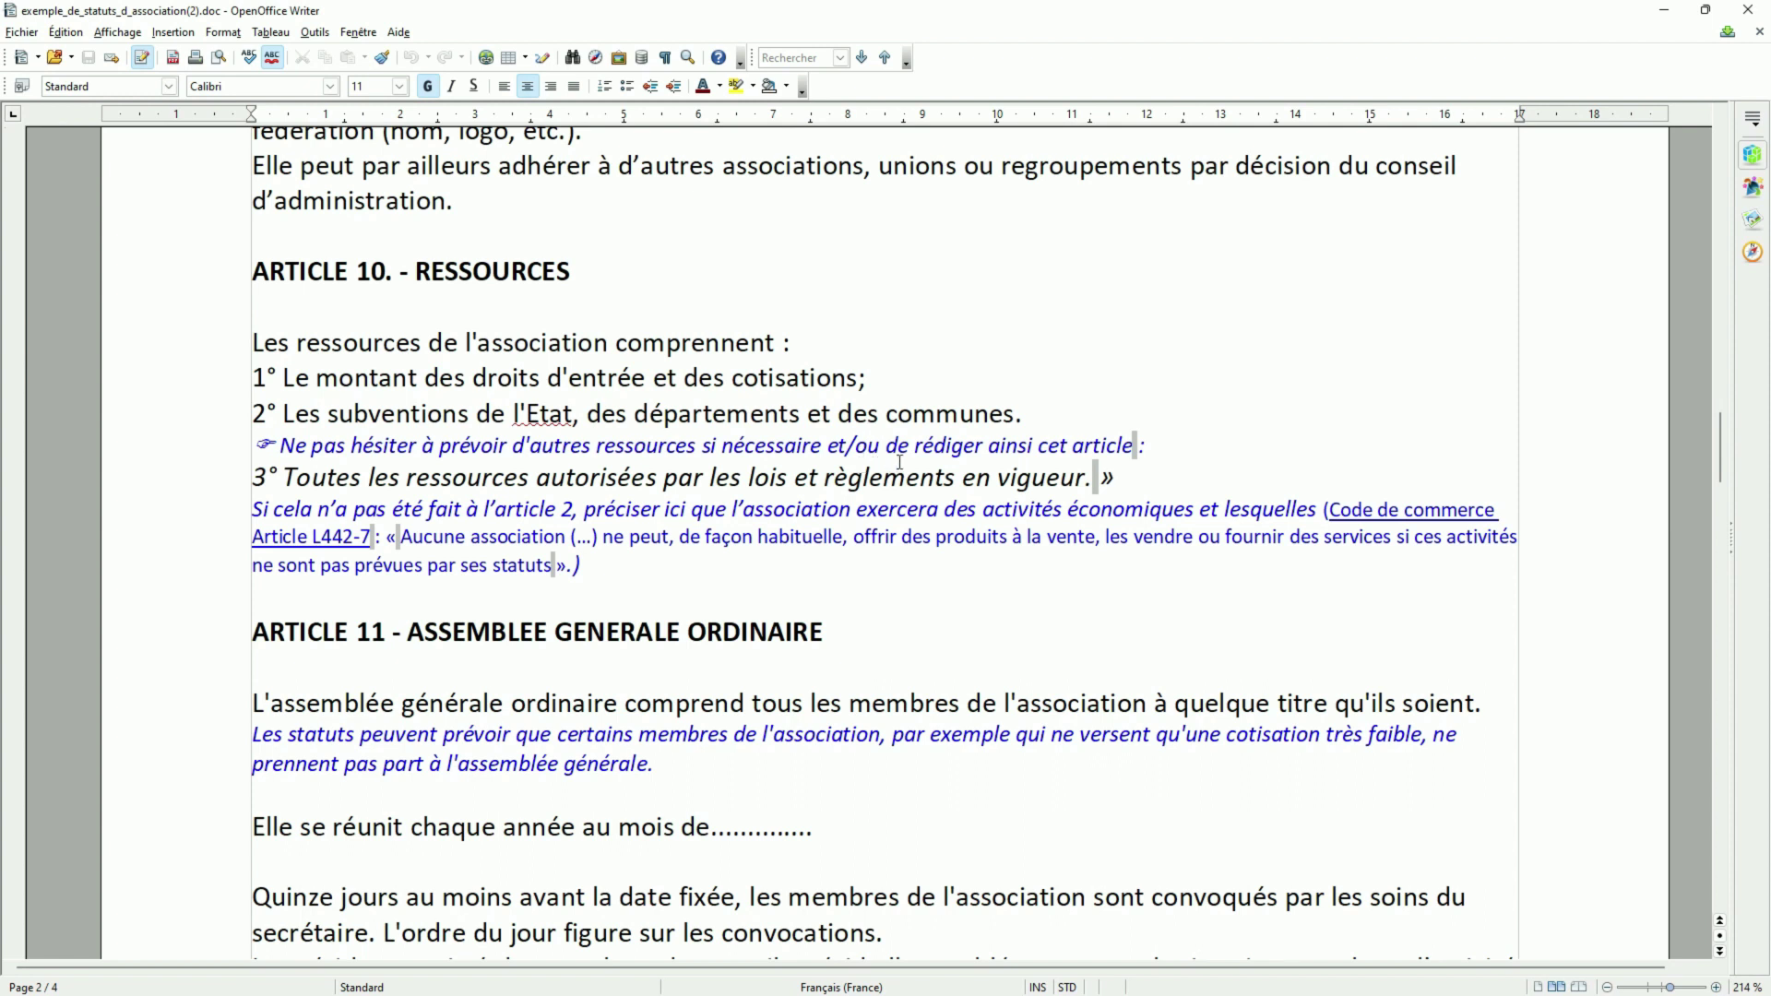
{"action": "scroll", "coordinate": [899, 462], "scroll_direction": "down", "scroll_amount": 3}
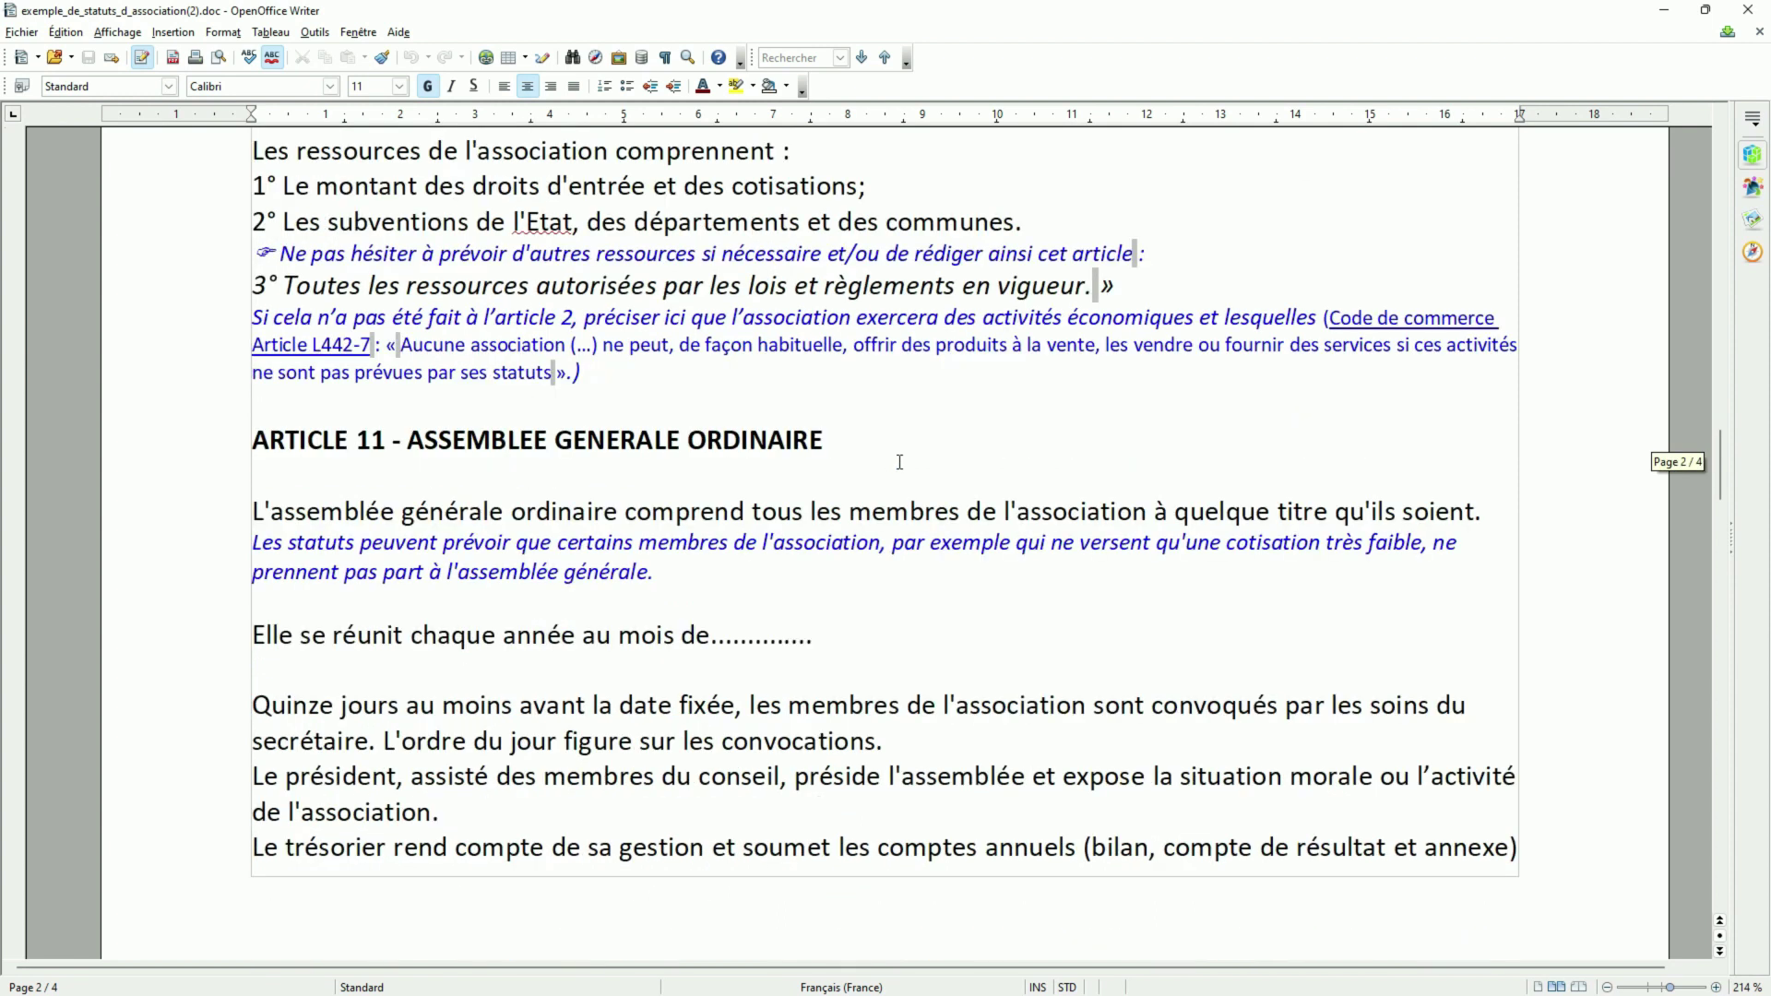
{"action": "scroll", "coordinate": [899, 463], "scroll_direction": "down", "scroll_amount": 3}
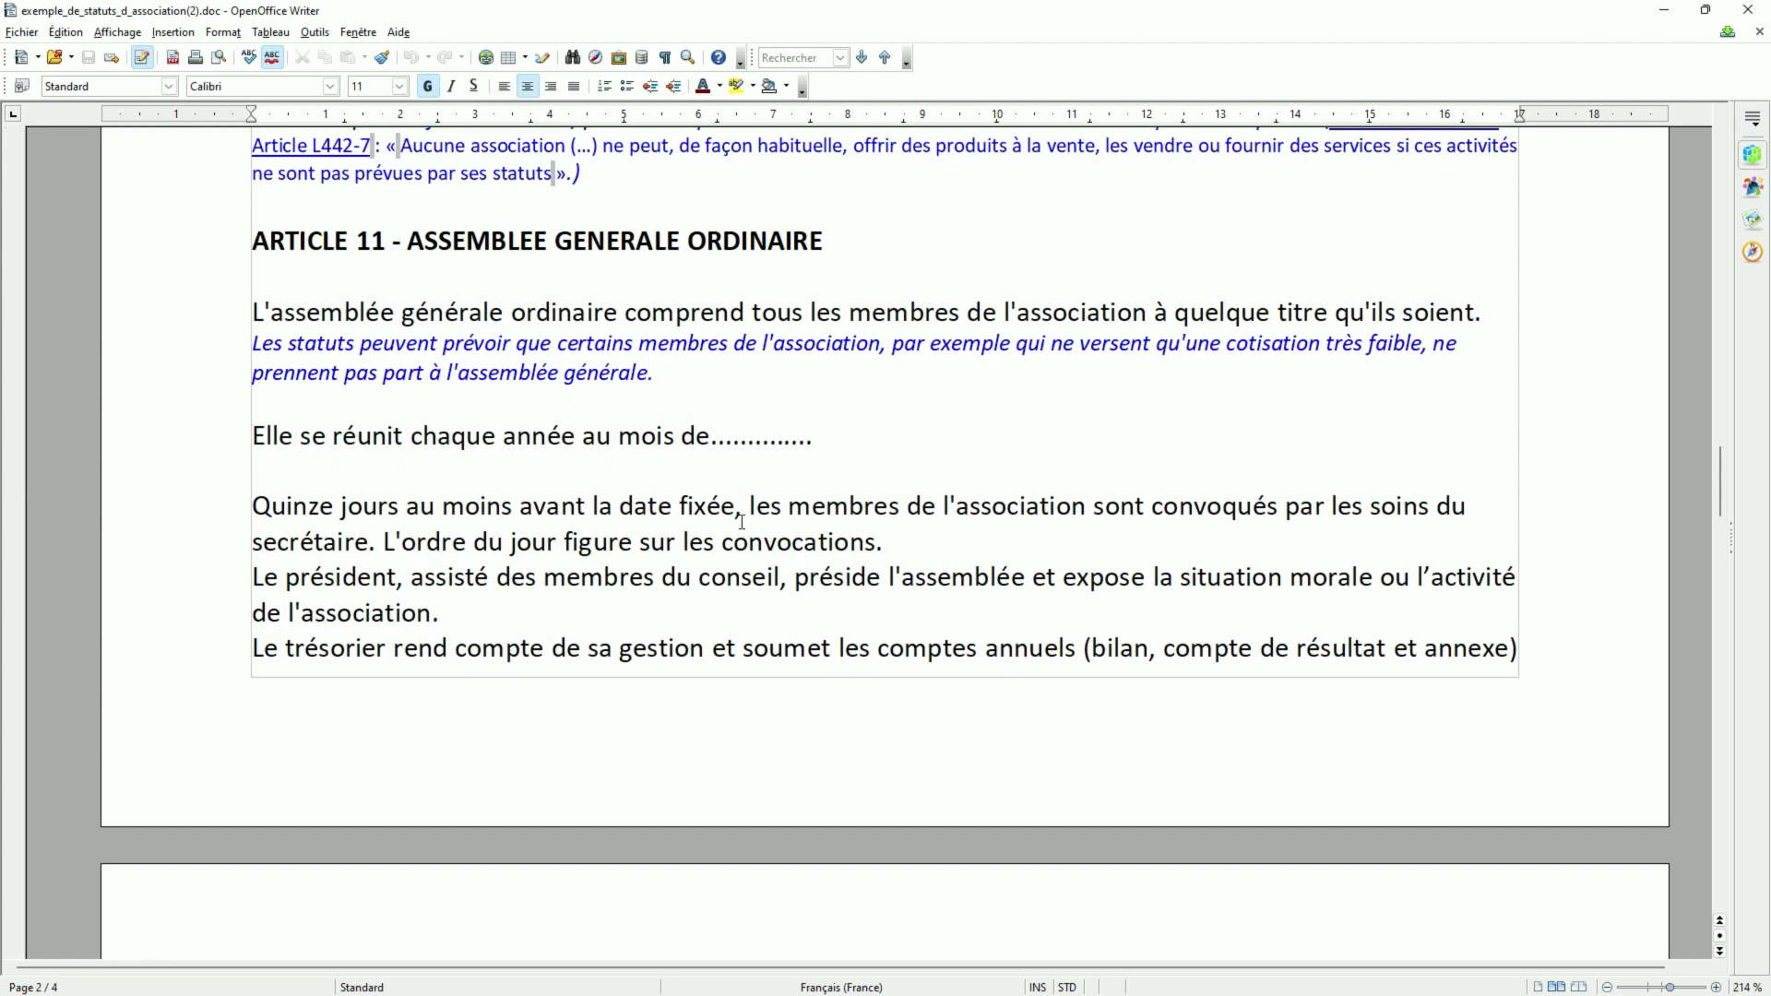
{"action": "scroll", "coordinate": [741, 521], "scroll_direction": "down", "scroll_amount": 7}
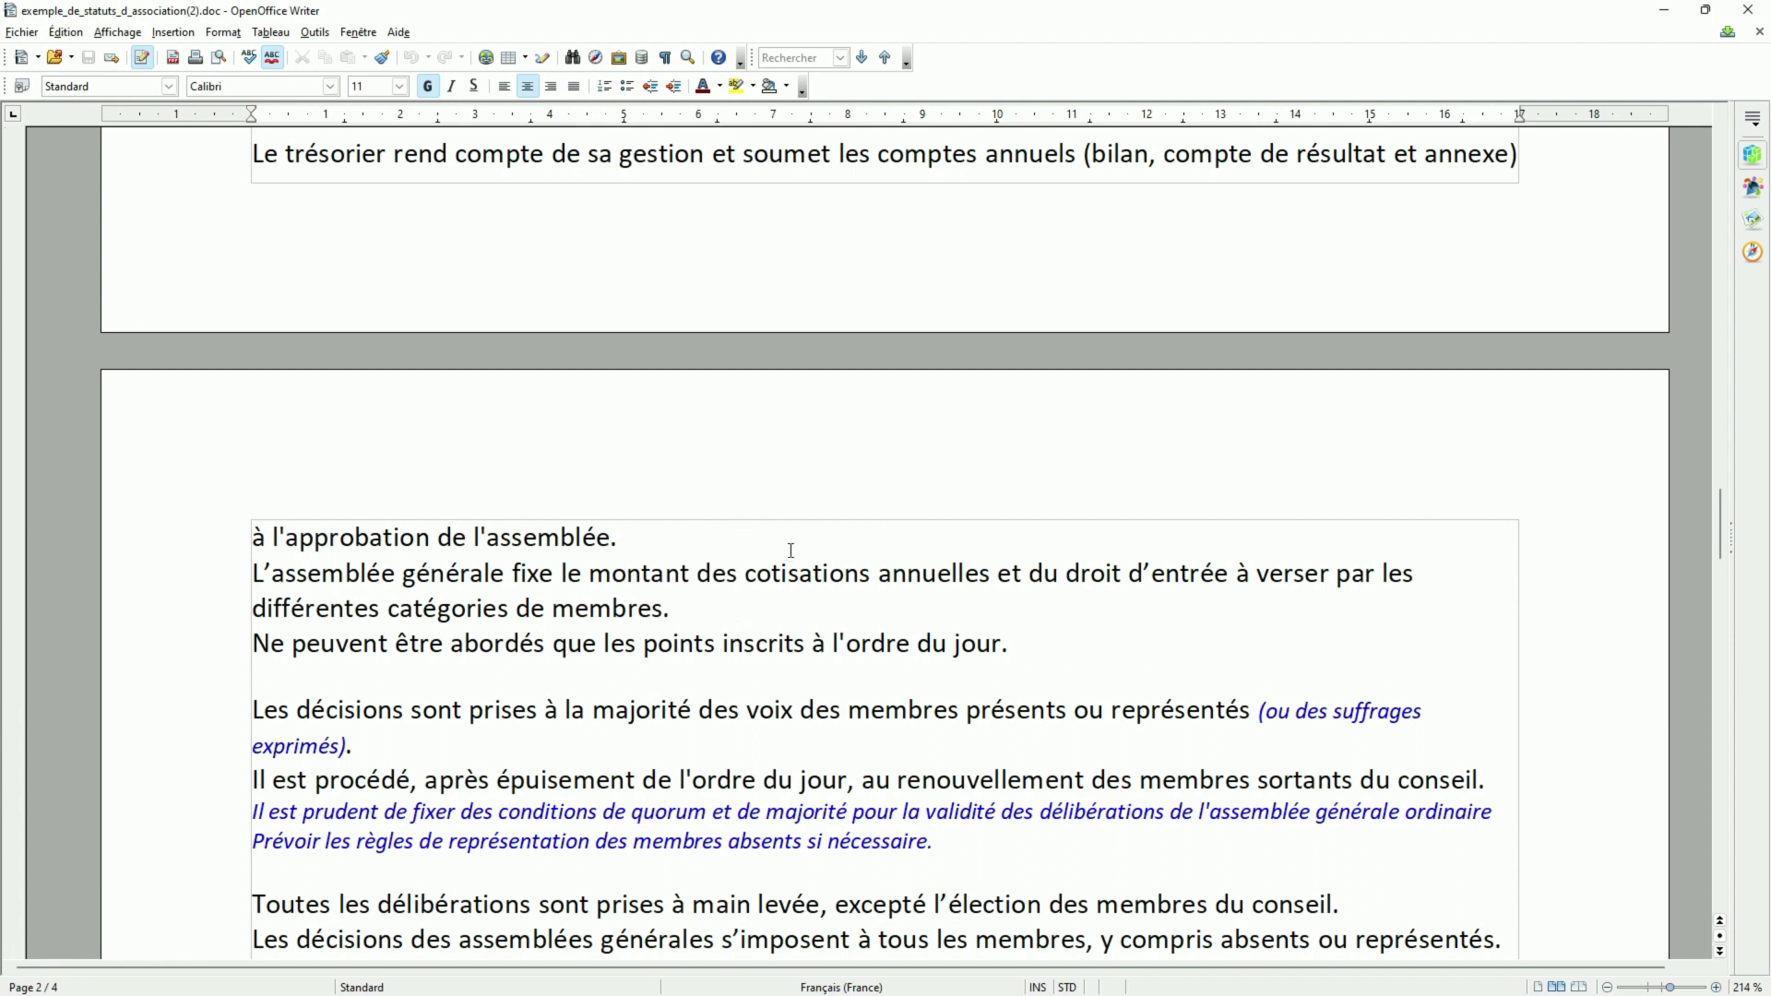
Review Articles 12 to 18 of the sample statutes, from the extraordinary general assembly to gifts, plus the closing date and signature section.
{"action": "scroll", "coordinate": [790, 550], "scroll_direction": "down", "scroll_amount": 7}
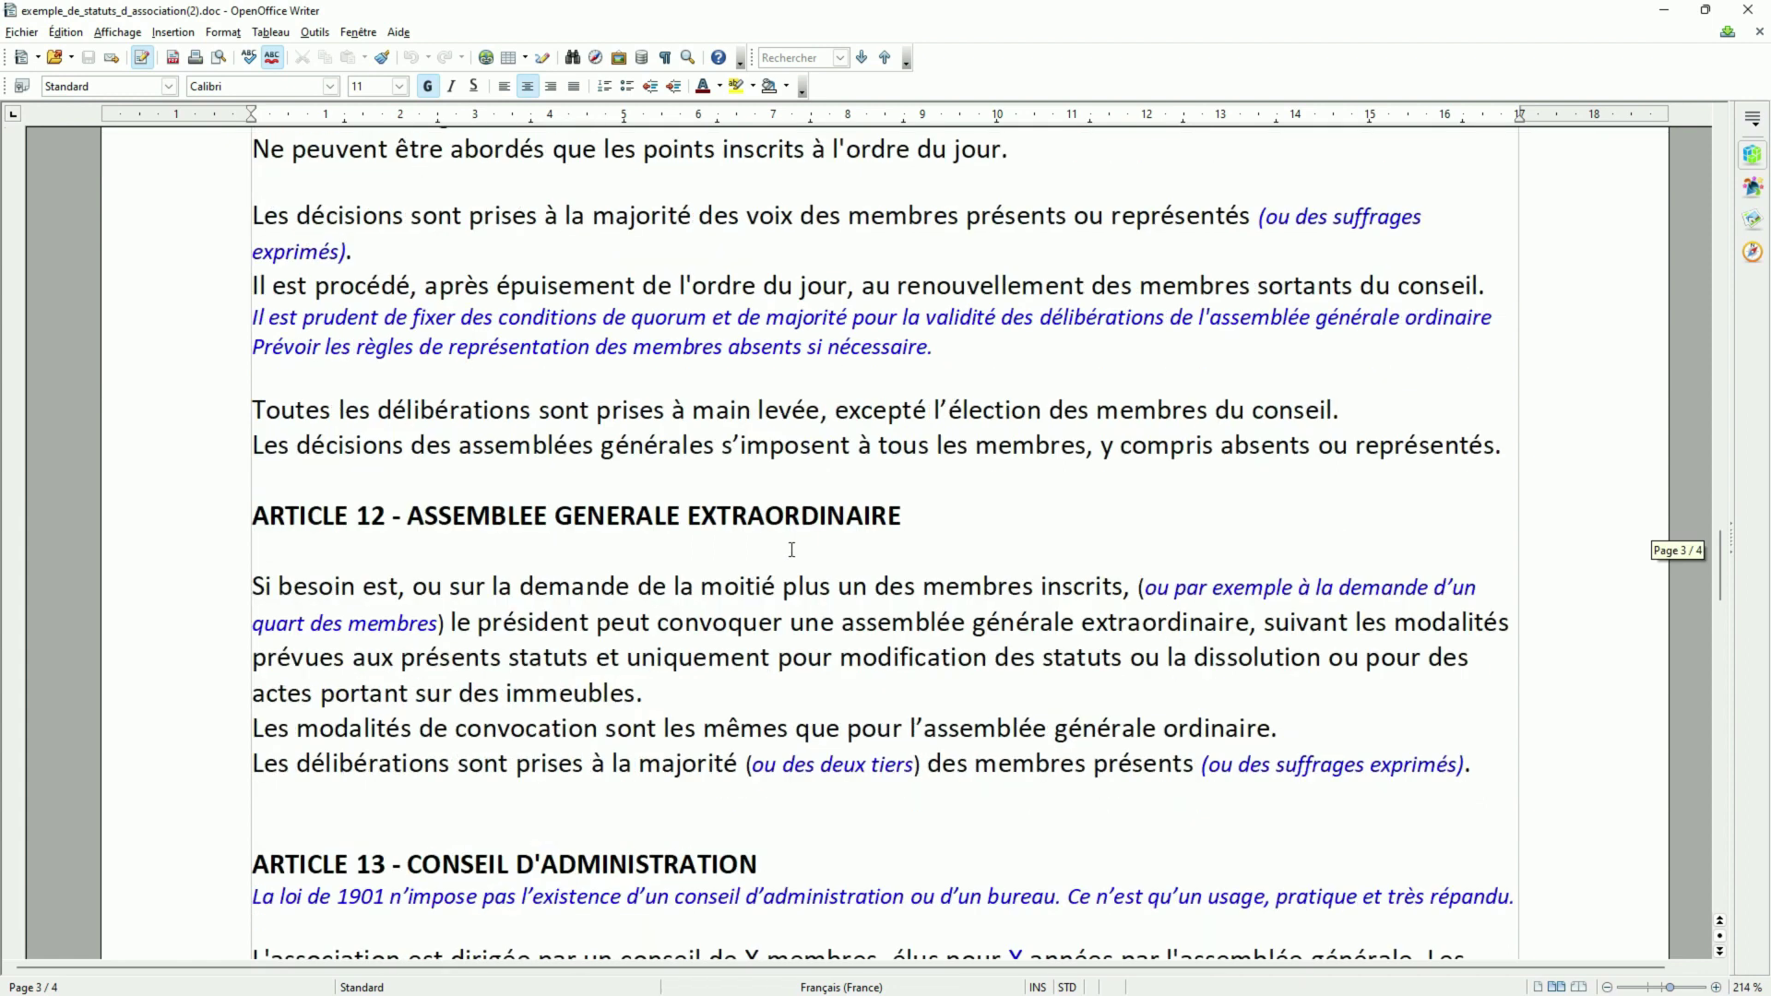
{"action": "scroll", "coordinate": [791, 550], "scroll_direction": "down", "scroll_amount": 5}
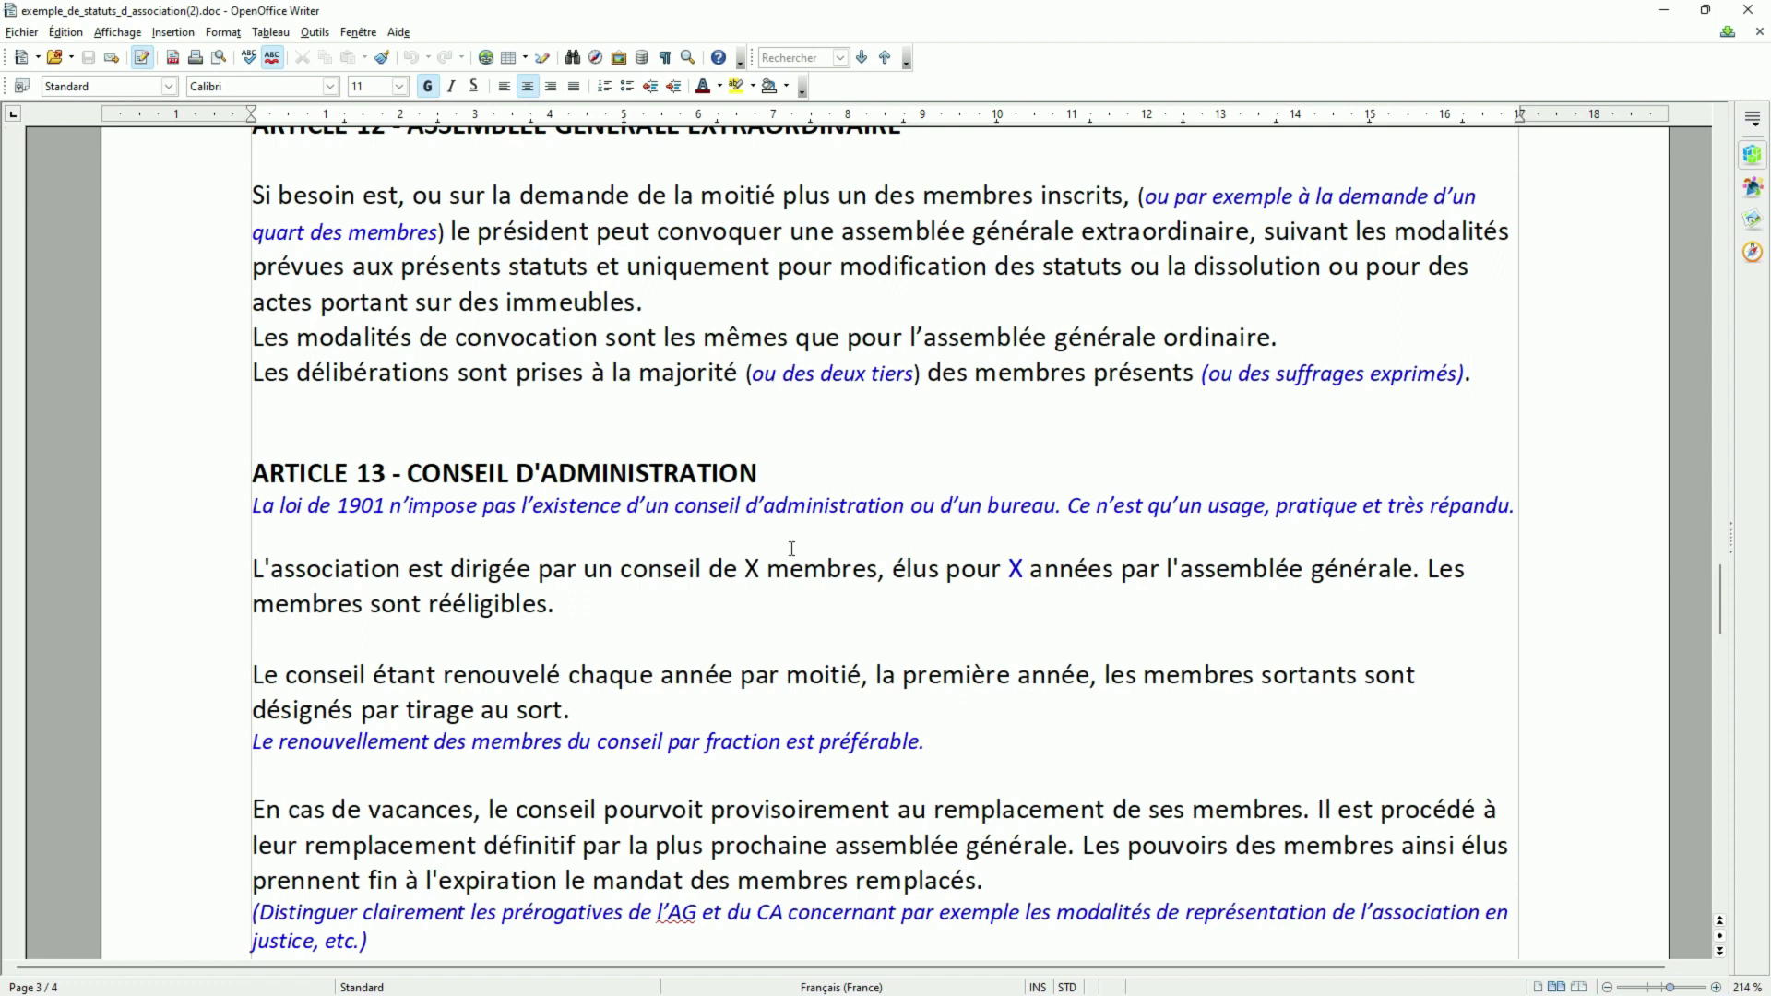
{"action": "scroll", "coordinate": [792, 549], "scroll_direction": "down", "scroll_amount": 4}
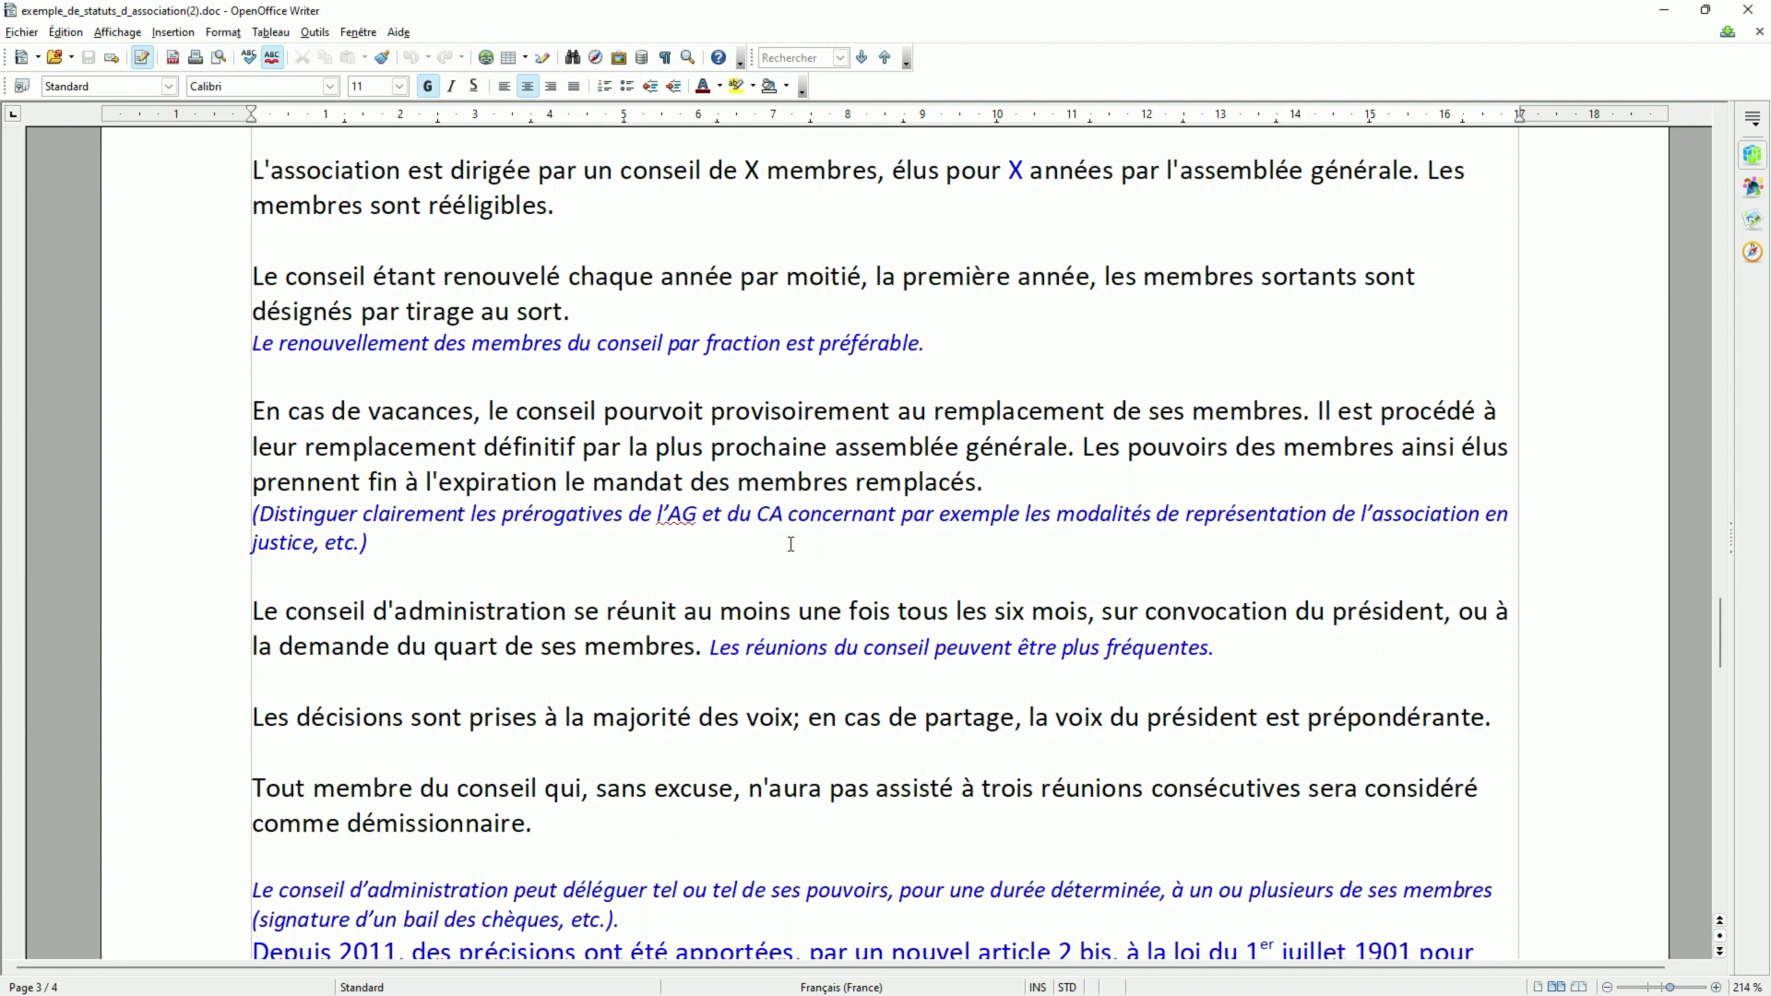
{"action": "scroll", "coordinate": [791, 544], "scroll_direction": "down", "scroll_amount": 5}
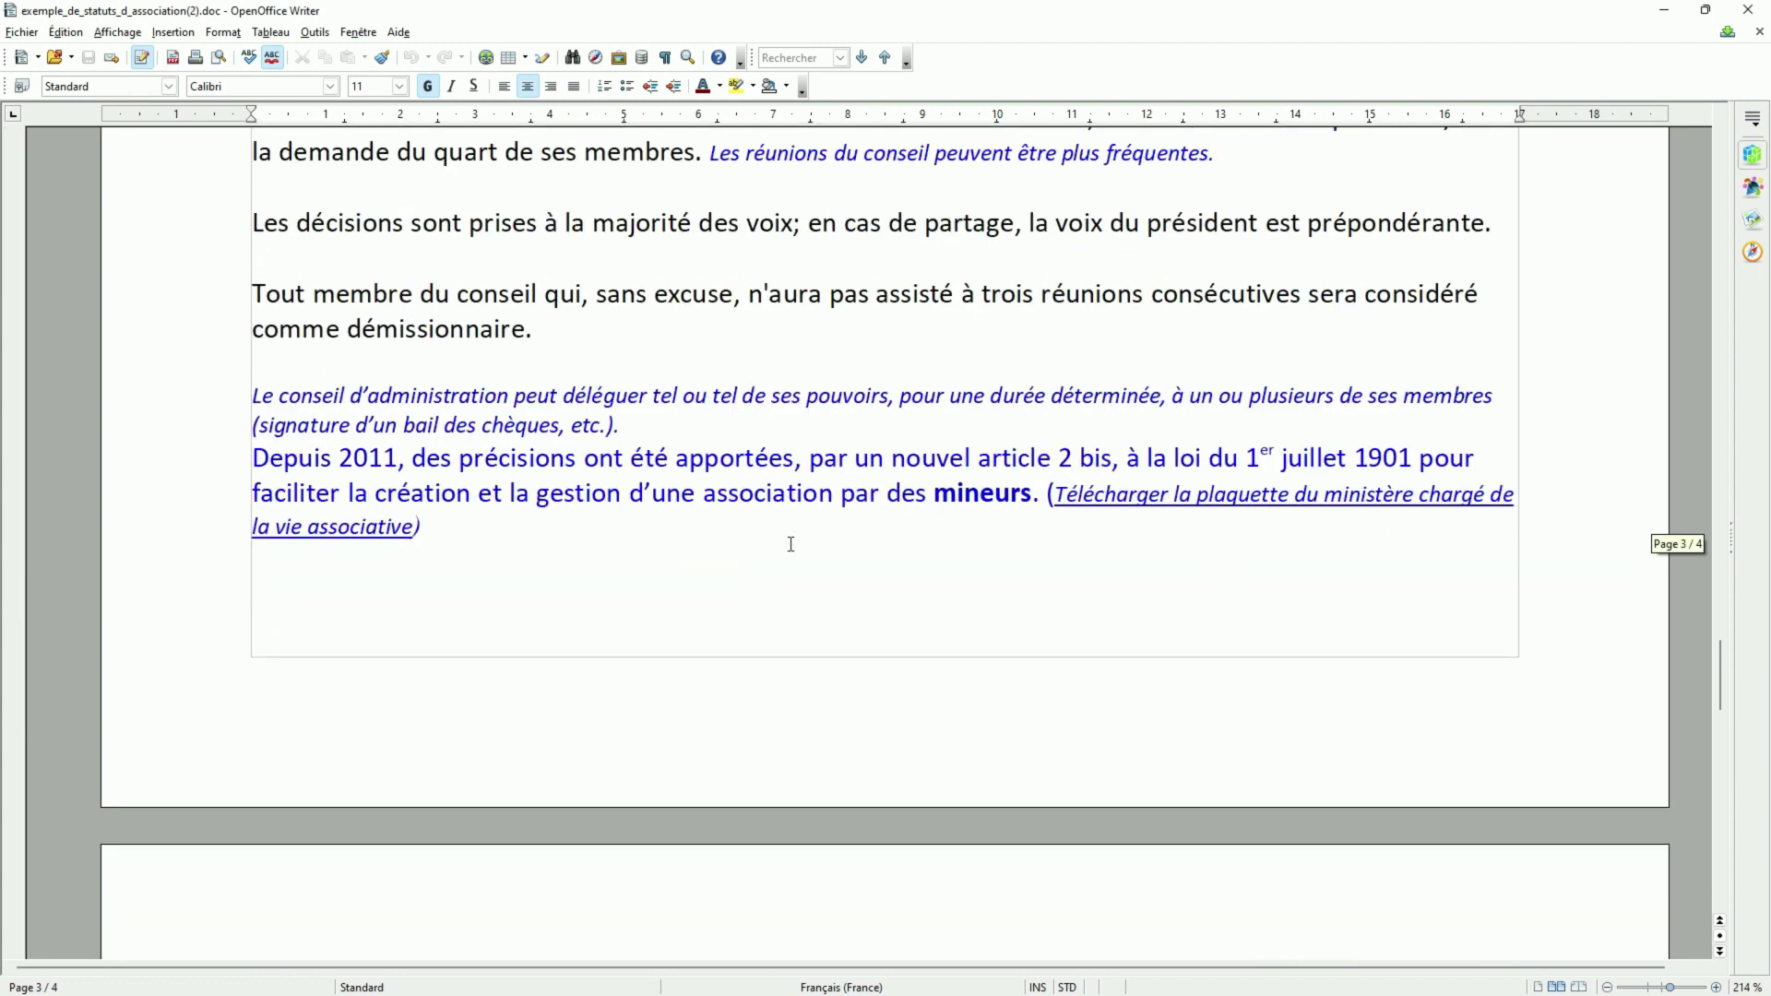
{"action": "scroll", "coordinate": [790, 544], "scroll_direction": "down", "scroll_amount": 7}
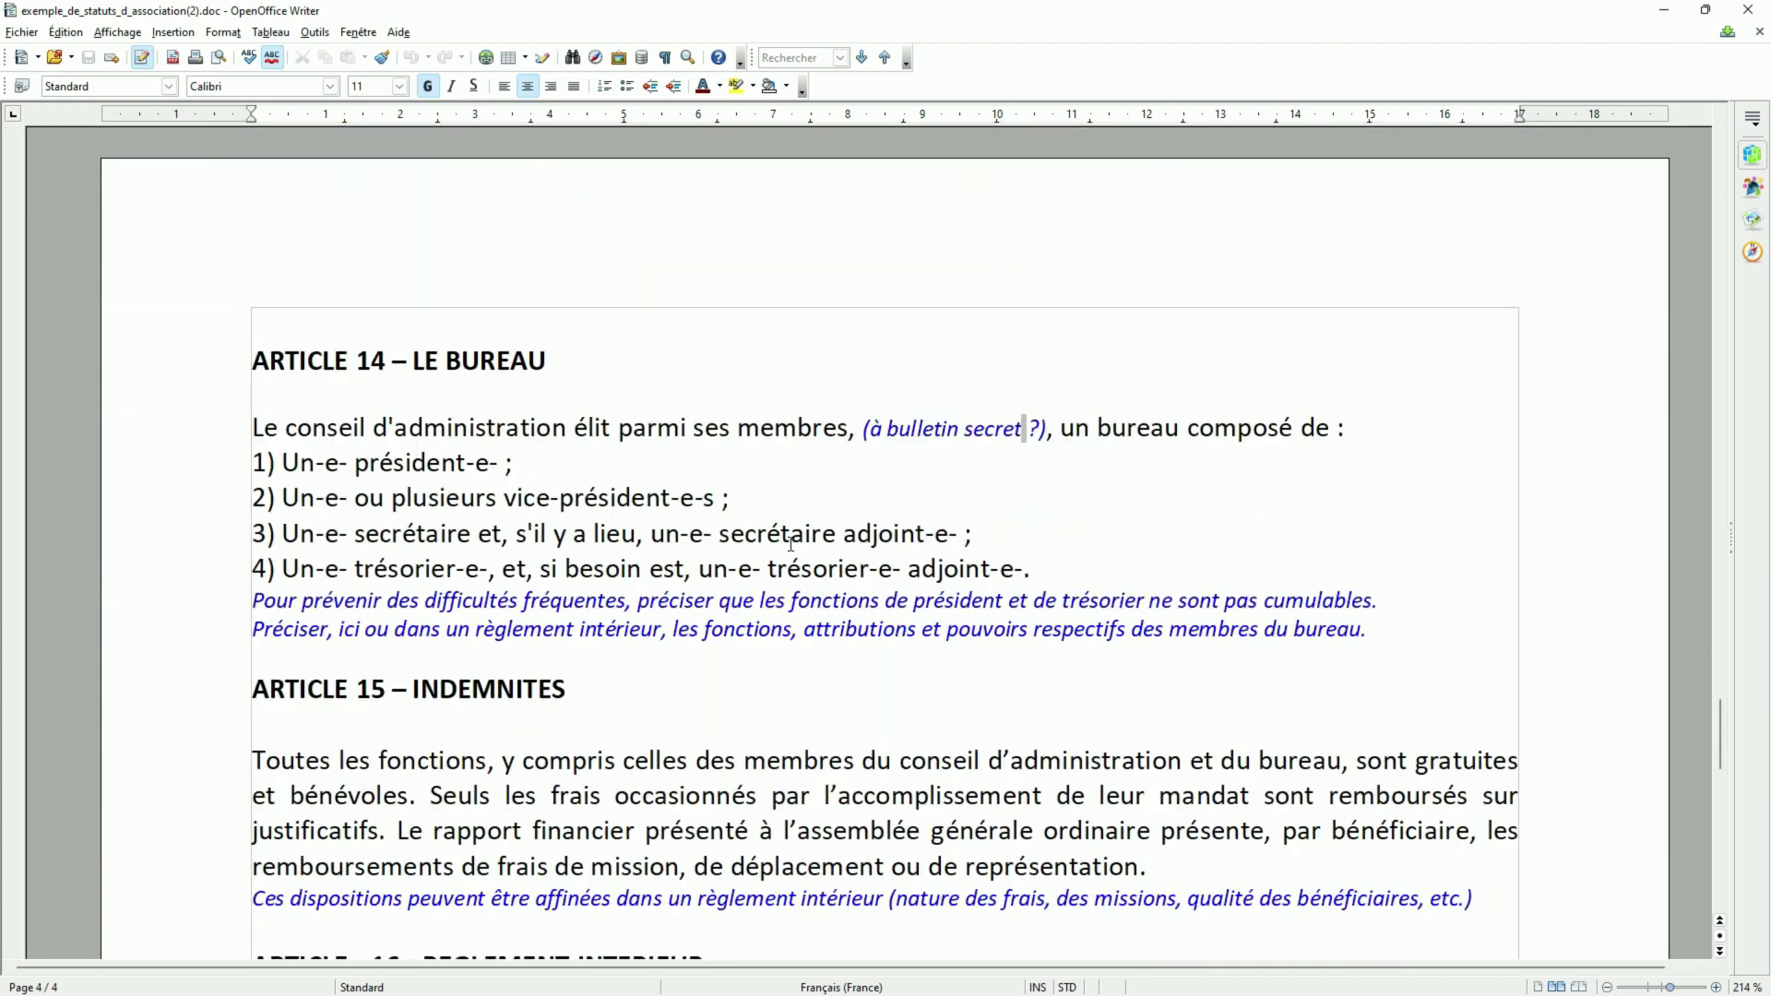
{"action": "scroll", "coordinate": [791, 544], "scroll_direction": "down", "scroll_amount": 5}
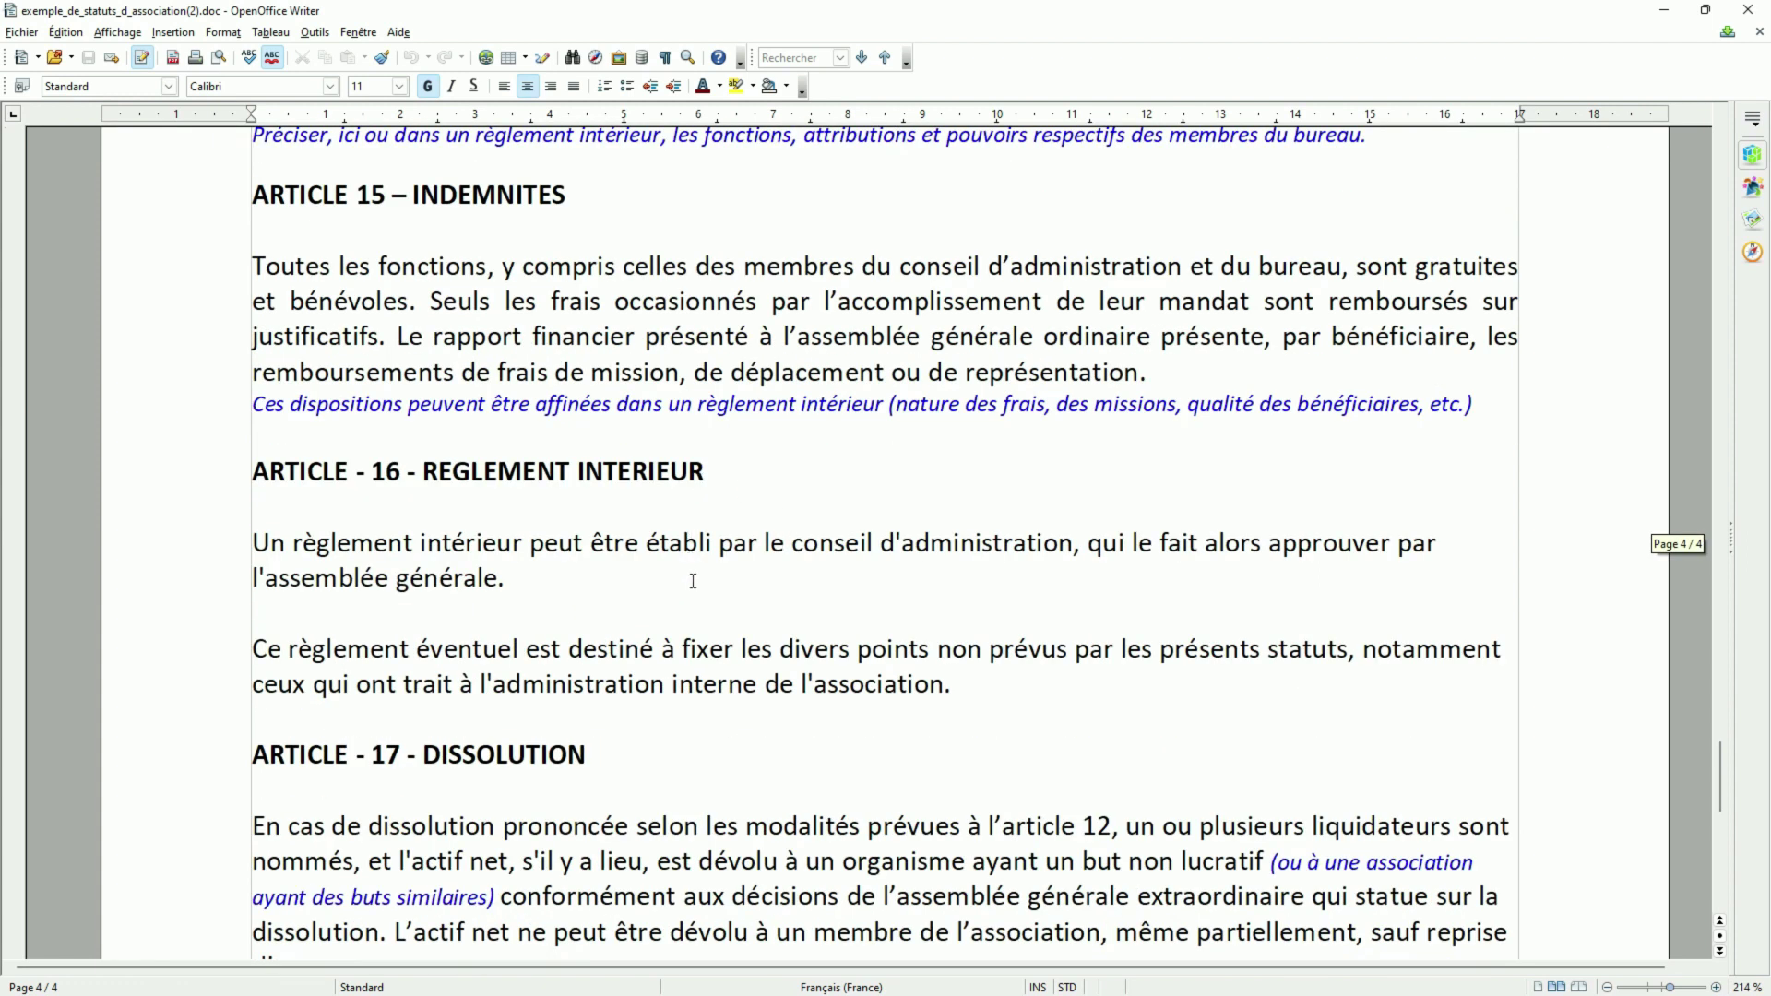
{"action": "scroll", "coordinate": [693, 581], "scroll_direction": "down", "scroll_amount": 5}
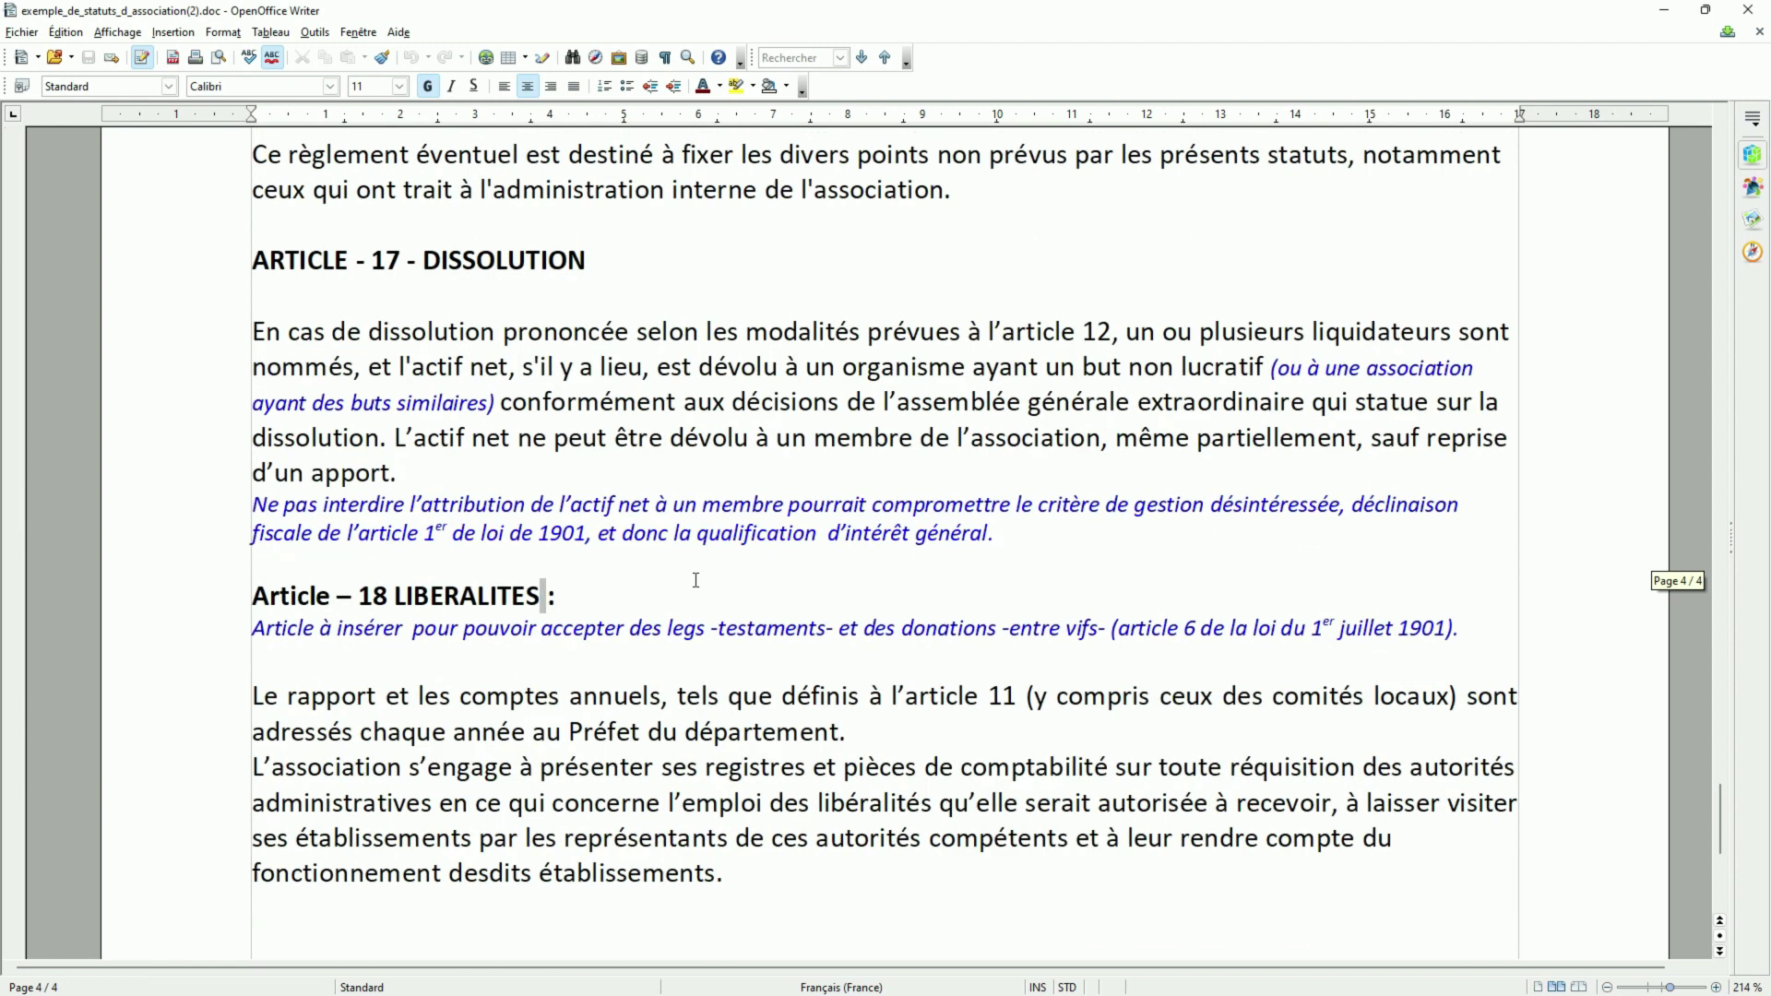
{"action": "scroll", "coordinate": [695, 580], "scroll_direction": "down", "scroll_amount": 5}
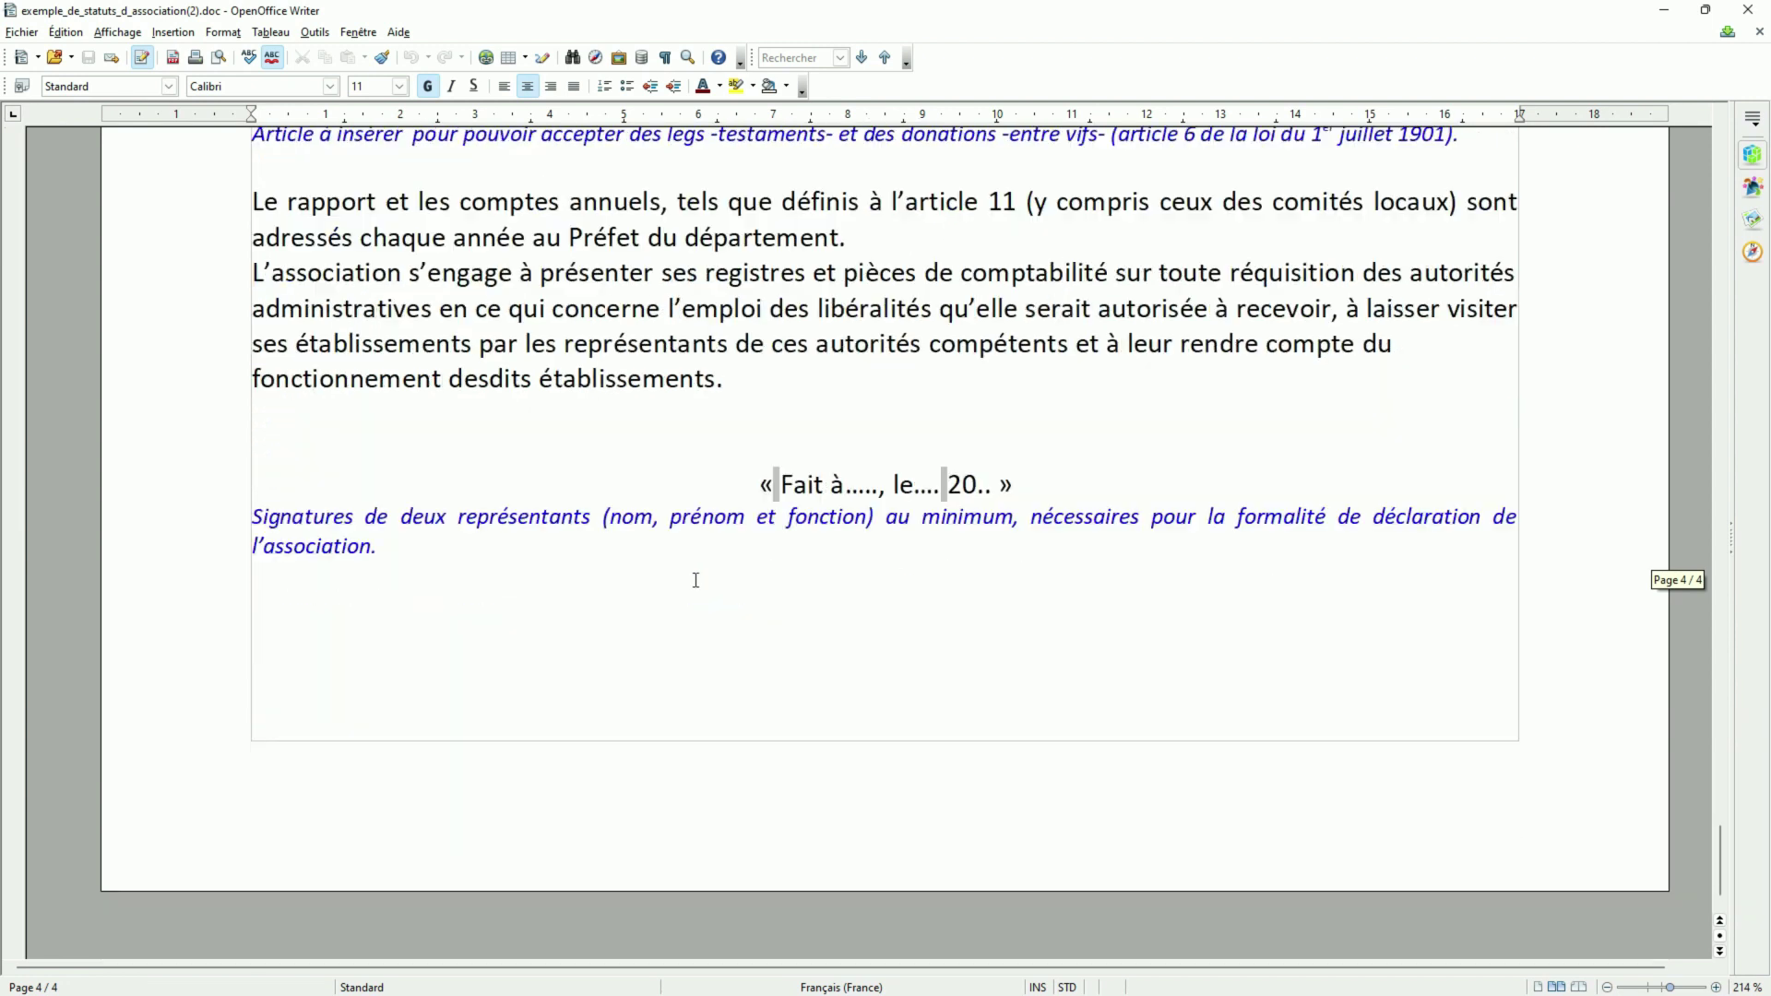